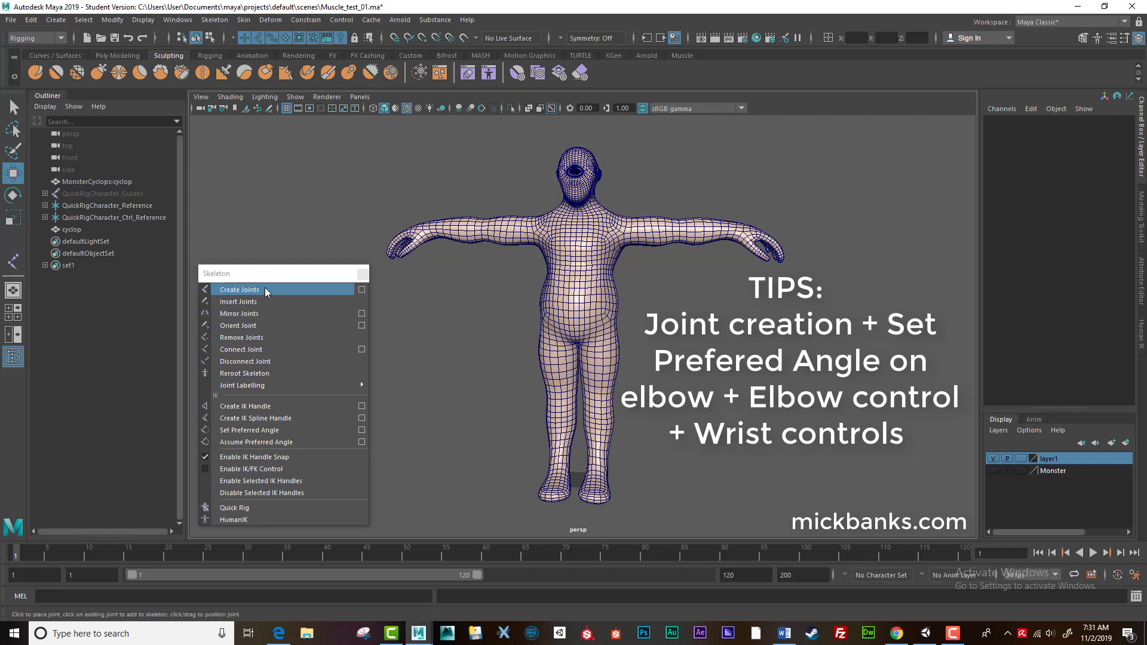
Create a six-joint spine chain in the front view, running from the pelvis up through the torso and neck to the head.
{"action": "mouse_move", "coordinate": [263, 274]}
{"action": "left_mouse_down"}
{"action": "mouse_move", "coordinate": [270, 211]}
{"action": "mouse_move", "coordinate": [268, 252]}
{"action": "left_mouse_up"}
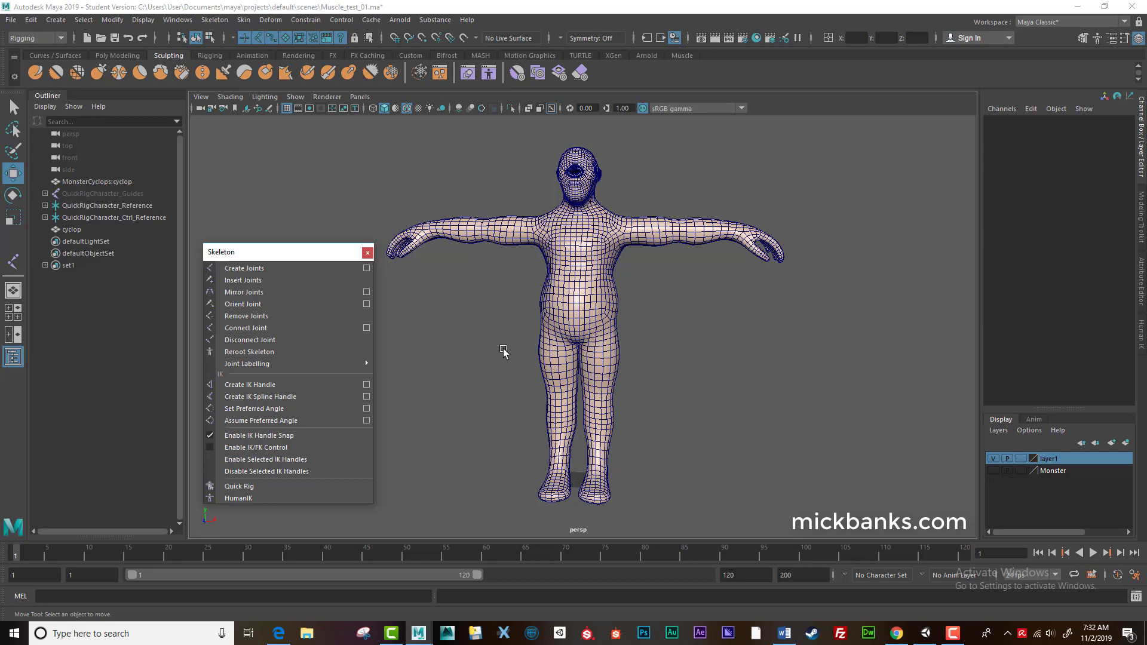
{"action": "key", "text": "space"}
{"action": "left_click_drag", "start_coordinate": [504, 353], "coordinate": [505, 385]}
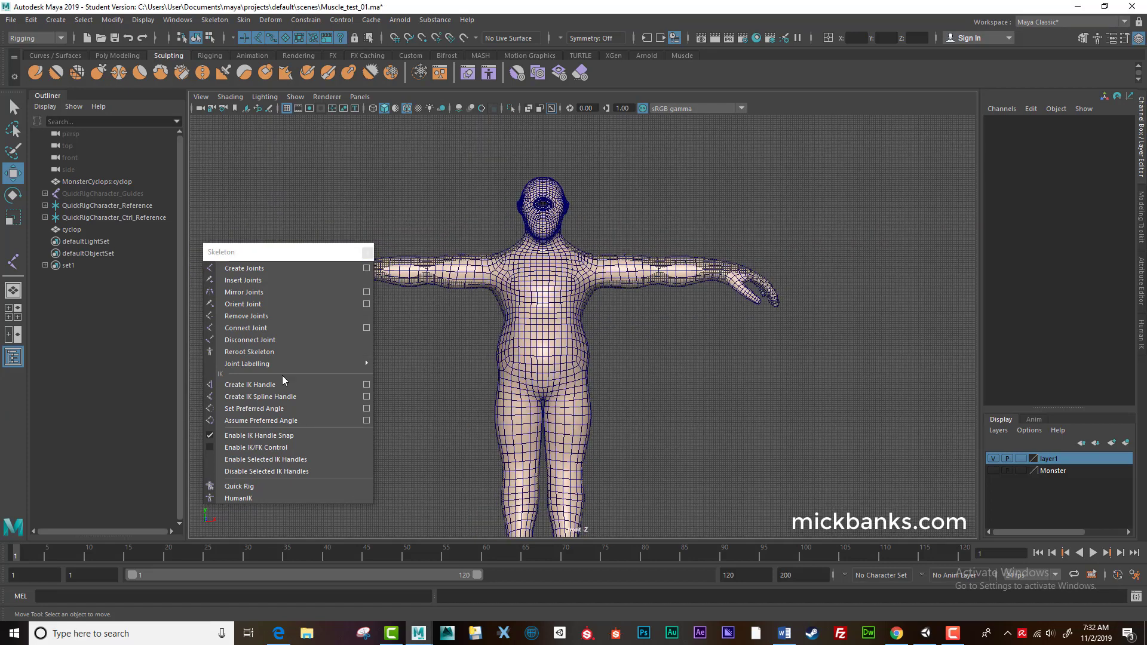
{"action": "left_click", "coordinate": [230, 271]}
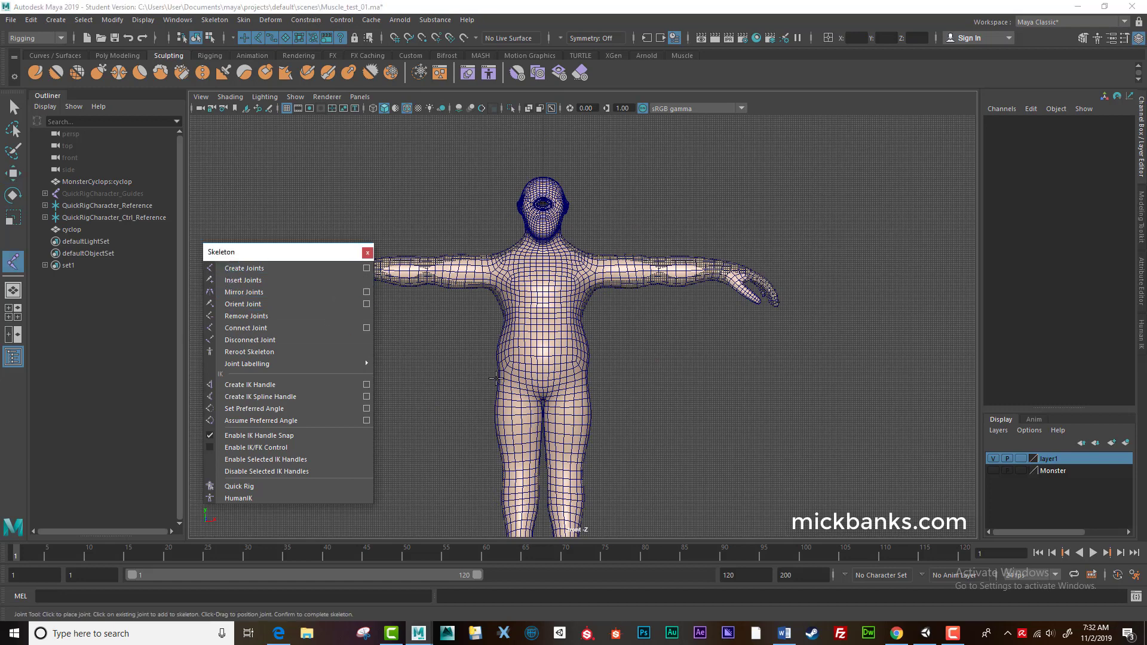
{"action": "left_click", "coordinate": [541, 374]}
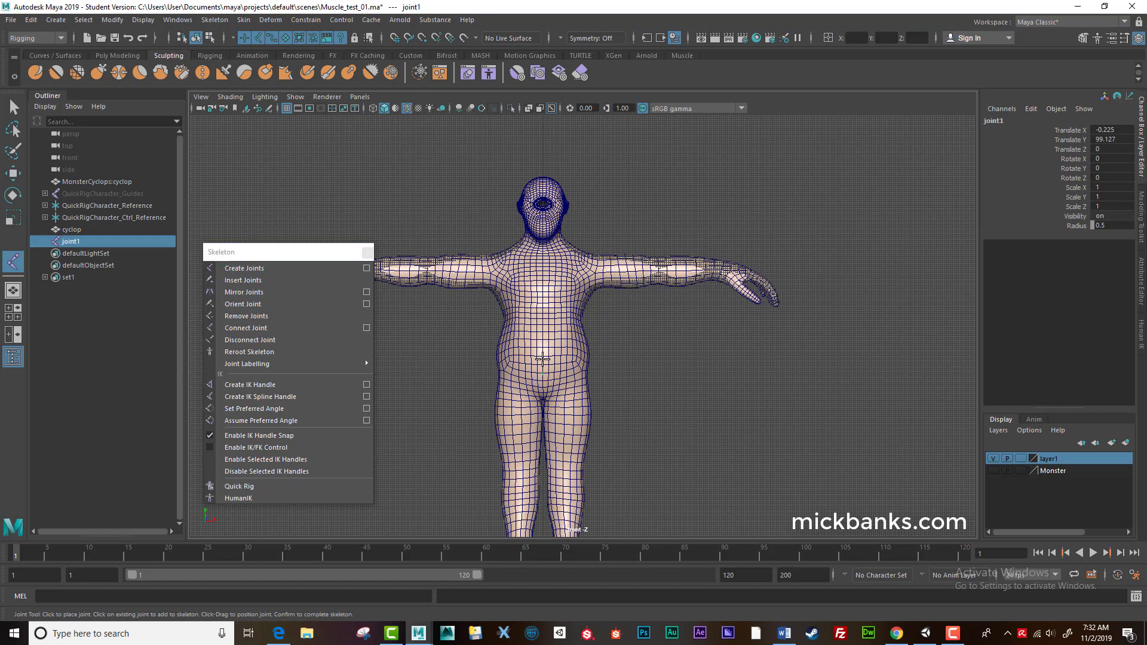
{"action": "left_click", "coordinate": [542, 350]}
{"action": "left_click", "coordinate": [541, 297]}
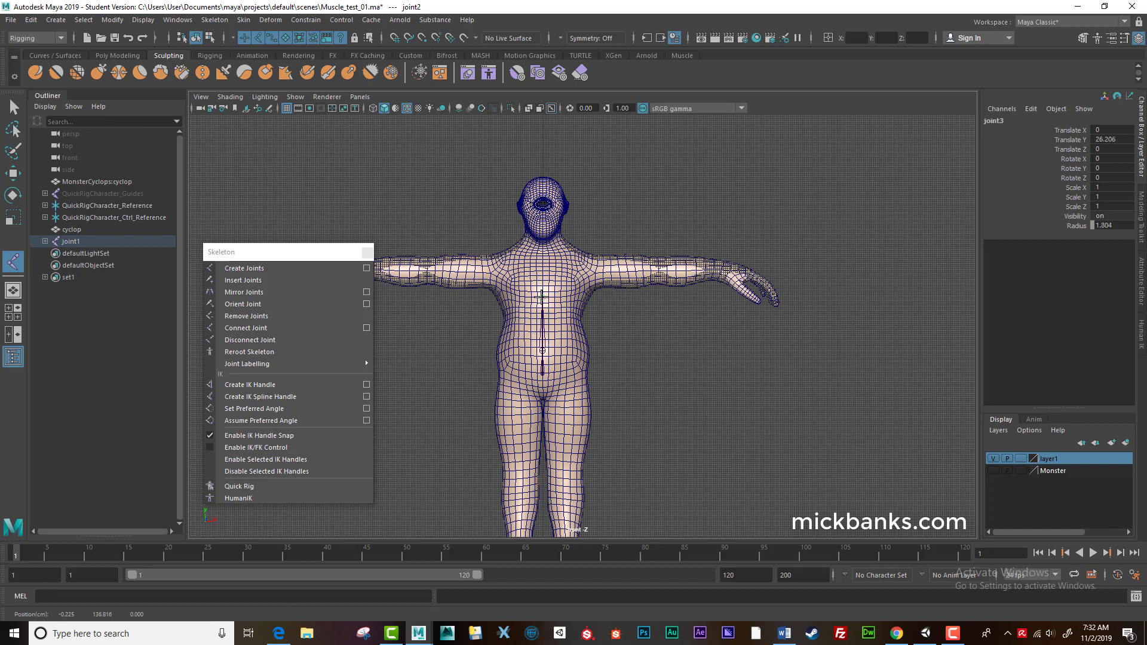
{"action": "left_click", "coordinate": [542, 294]}
{"action": "left_click", "coordinate": [540, 256]}
{"action": "left_click", "coordinate": [542, 204]}
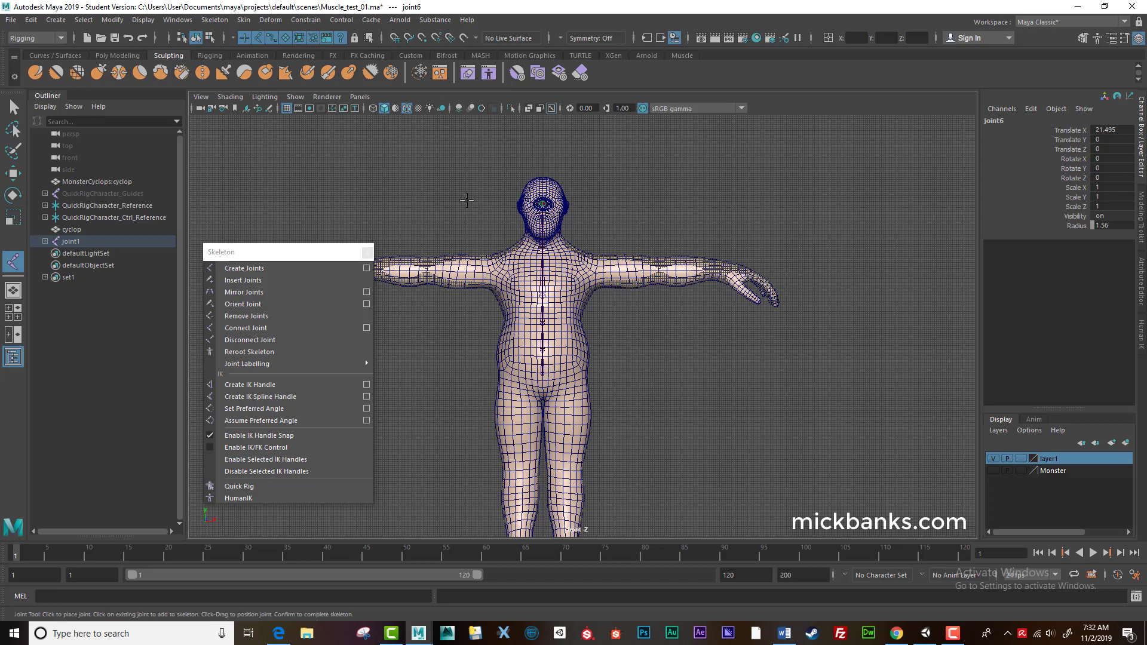
{"action": "key", "text": "w"}
Rename the spine chain's base joint as ROOT and clear the selection.
{"action": "double_click", "coordinate": [82, 242]}
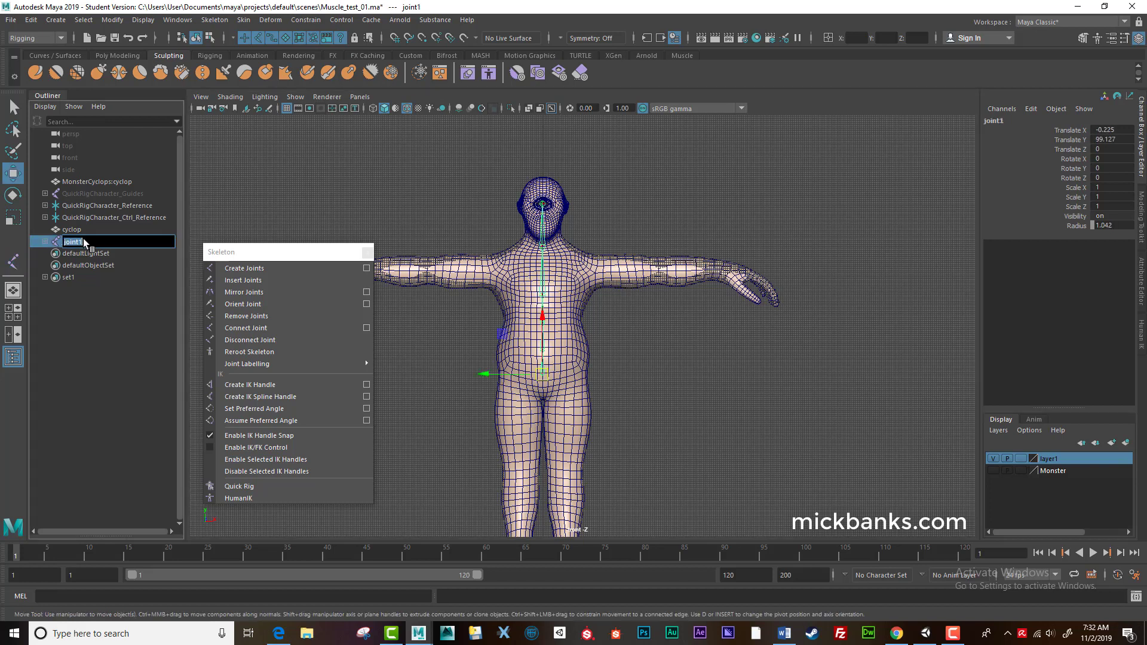
{"action": "key", "text": "Return"}
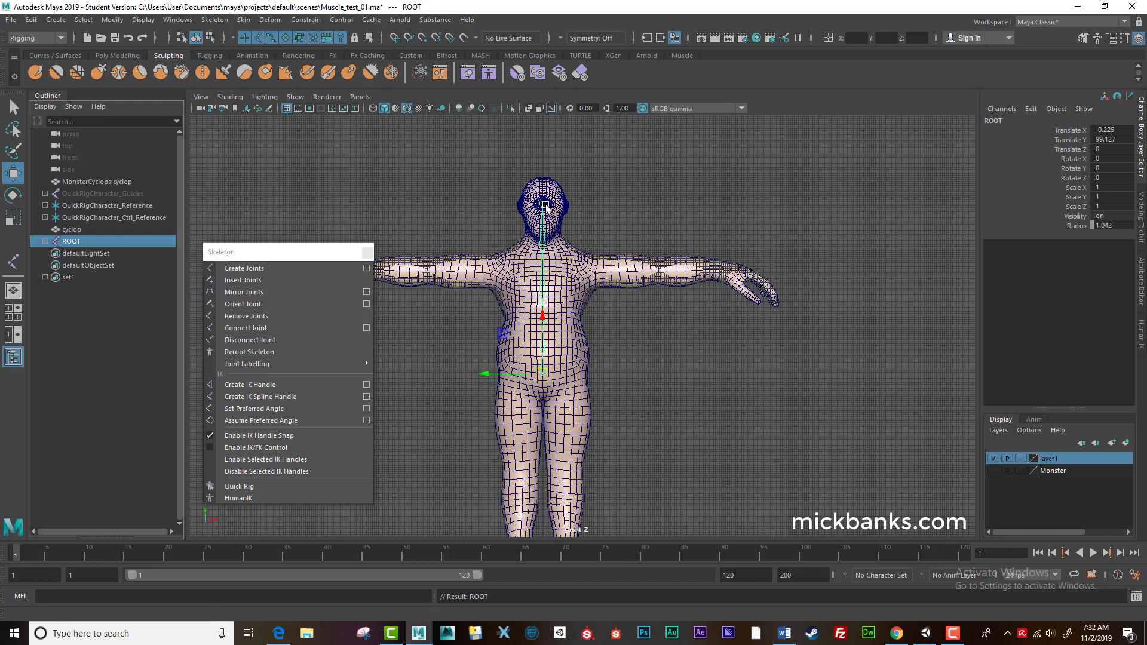
{"action": "left_click_drag", "start_coordinate": [274, 255], "coordinate": [267, 284]}
{"action": "scroll", "coordinate": [623, 356], "scroll_direction": "up", "scroll_amount": 1}
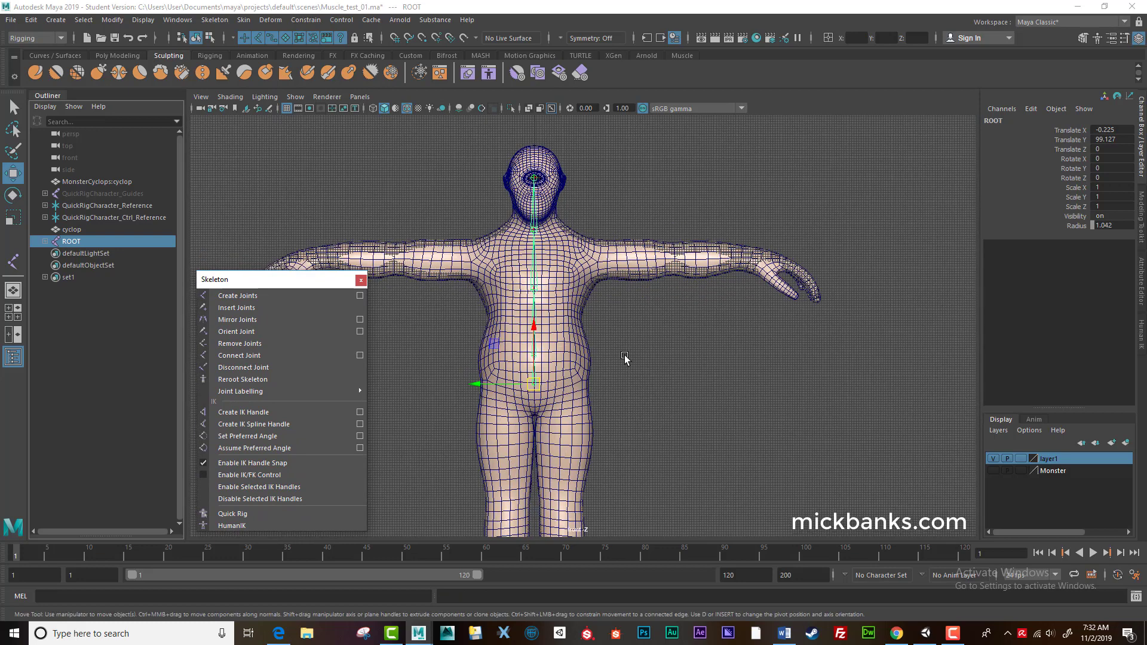
{"action": "scroll", "coordinate": [625, 357], "scroll_direction": "down", "scroll_amount": 1}
{"action": "left_click", "coordinate": [679, 375]}
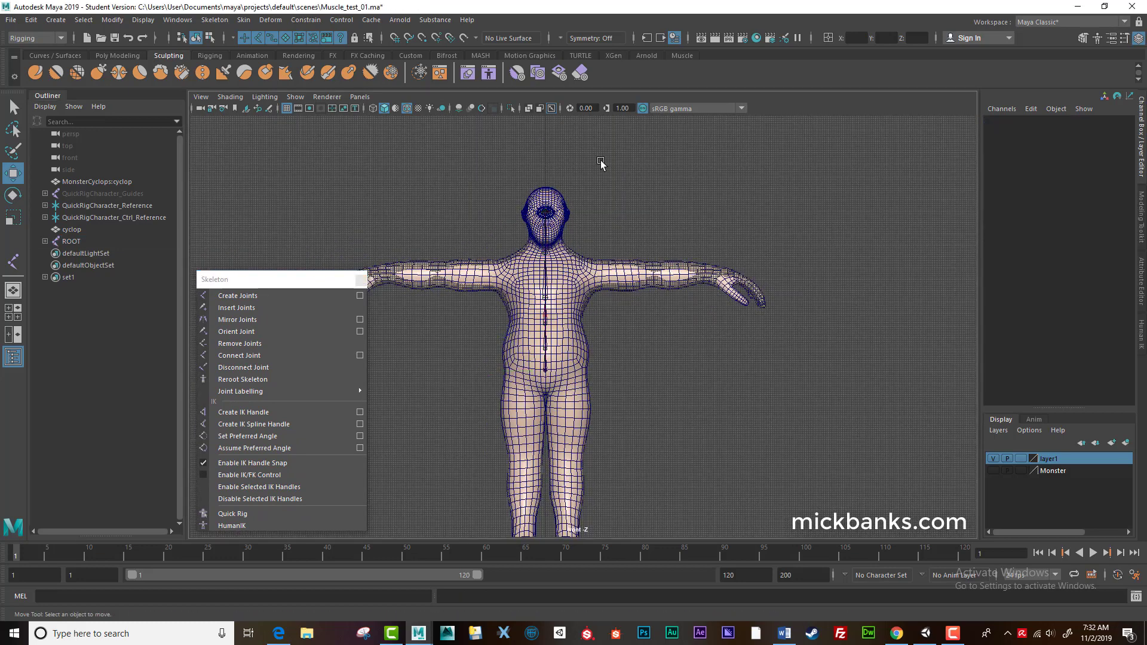
Toggle the viewport's X-Ray Joints display off and on to compare how the joints show through the mesh.
{"action": "left_click", "coordinate": [552, 110]}
{"action": "left_click", "coordinate": [553, 110]}
{"action": "left_click", "coordinate": [552, 109]}
{"action": "left_click", "coordinate": [553, 109]}
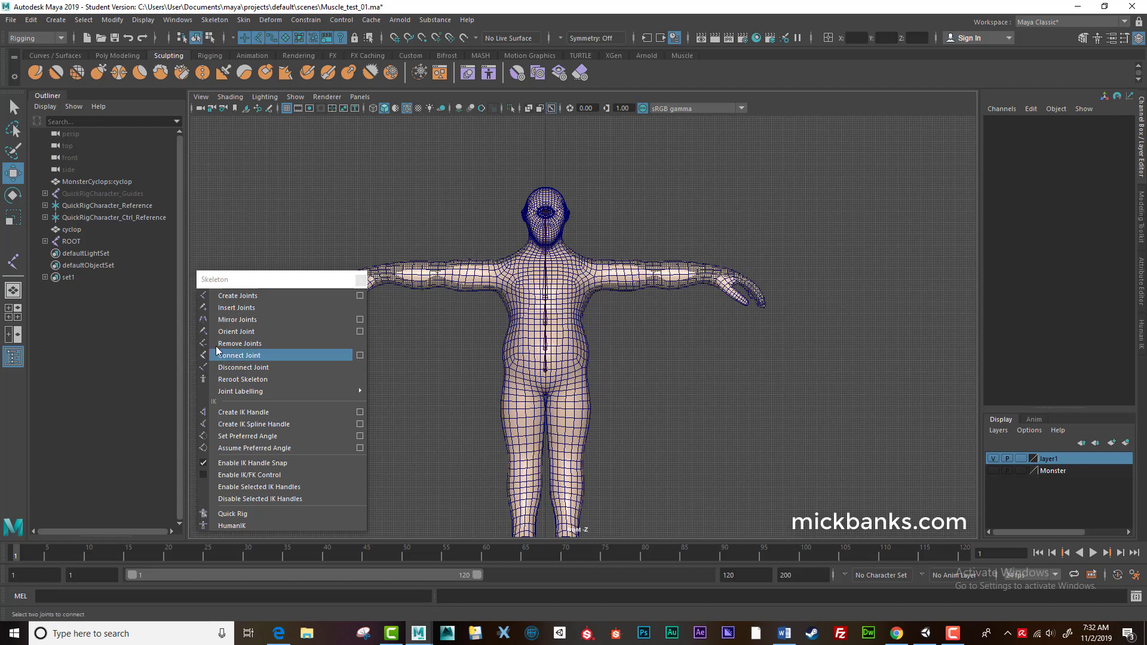
Create a four-joint chain for the character's left arm, from the clavicle through the shoulder and elbow to the wrist.
{"action": "left_click", "coordinate": [351, 295]}
{"action": "scroll", "coordinate": [574, 275], "scroll_direction": "up", "scroll_amount": 3}
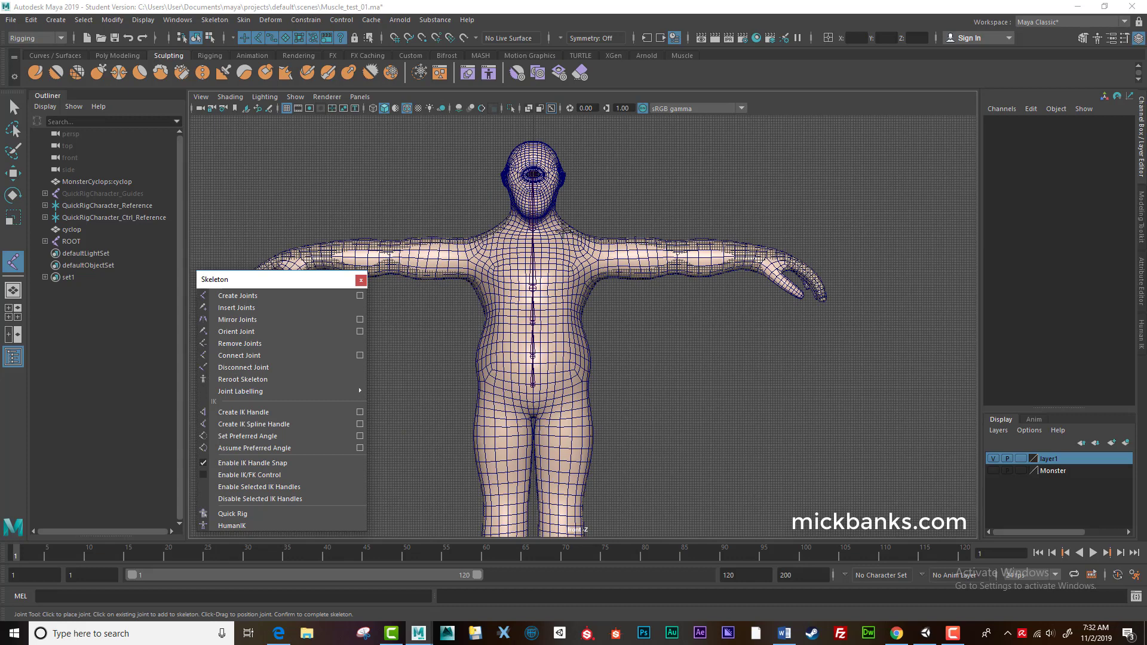
{"action": "left_click", "coordinate": [564, 229]}
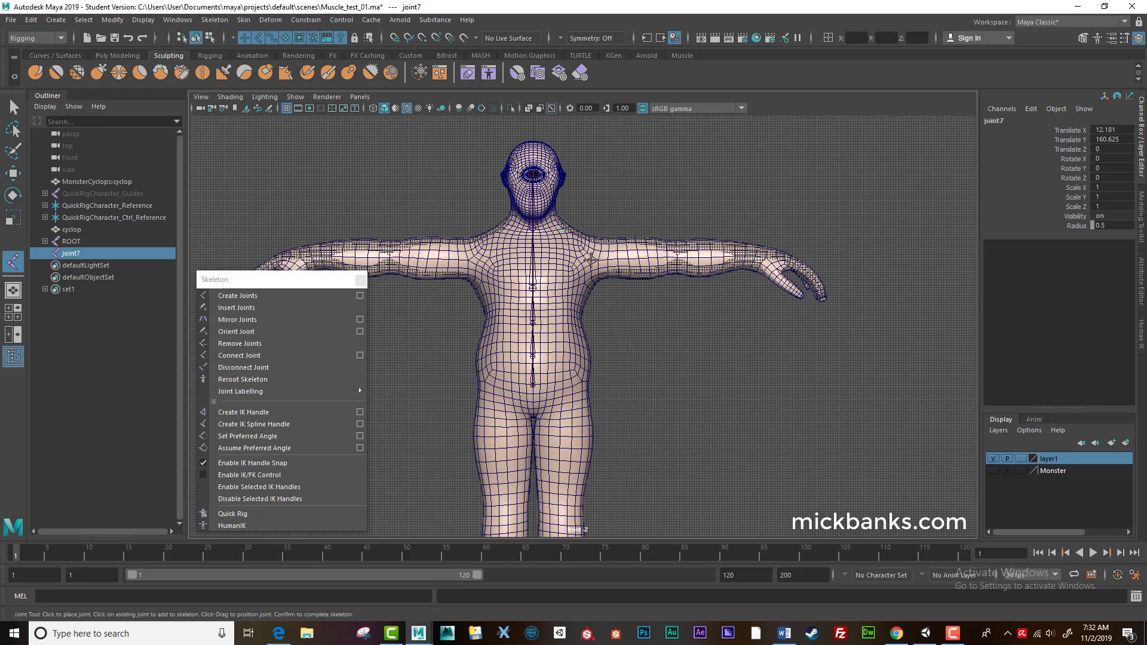
{"action": "left_click", "coordinate": [563, 261]}
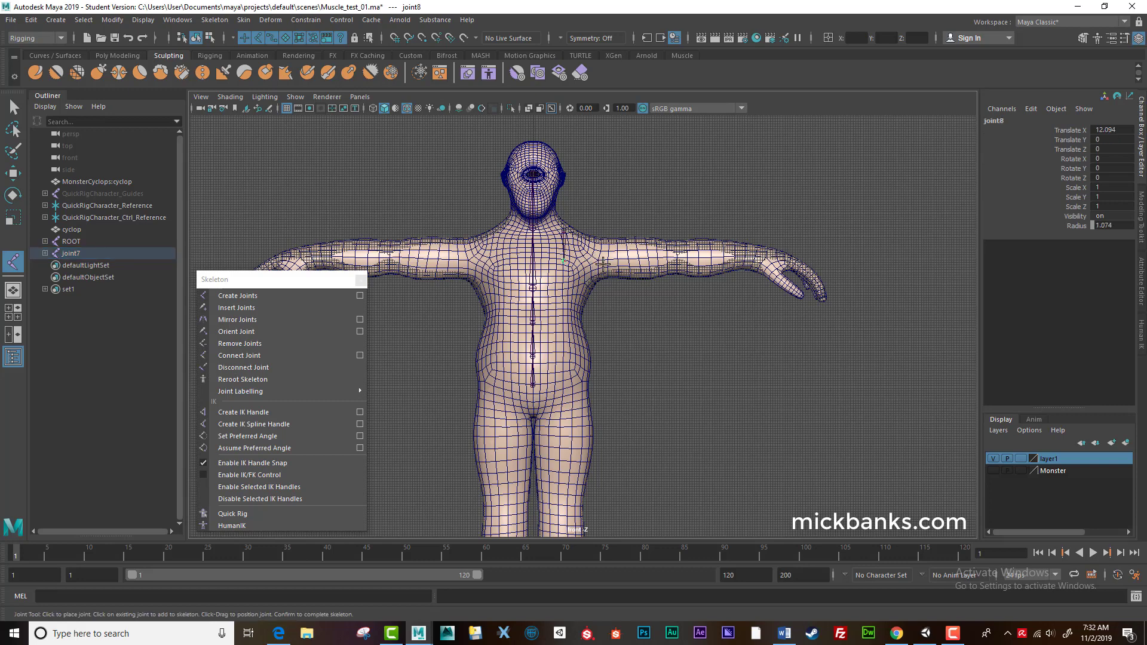
{"action": "key", "text": "ctrl+z"}
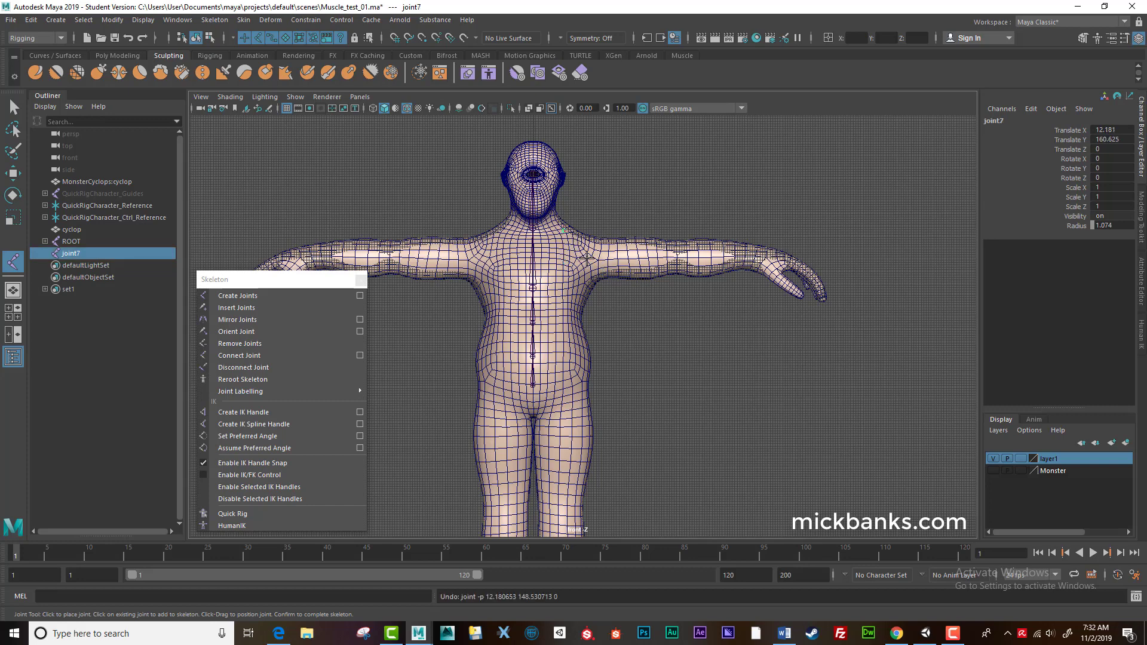
{"action": "left_click", "coordinate": [588, 259]}
{"action": "left_click_drag", "start_coordinate": [604, 260], "coordinate": [754, 259]}
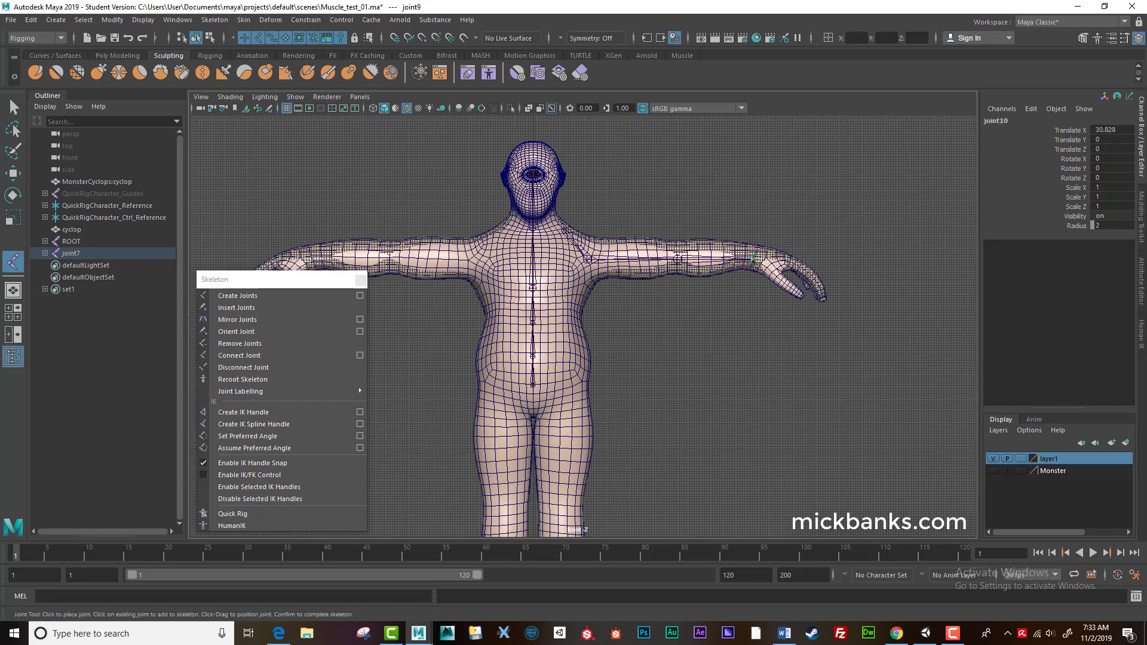
{"action": "key", "text": "Return"}
{"action": "key", "text": "w"}
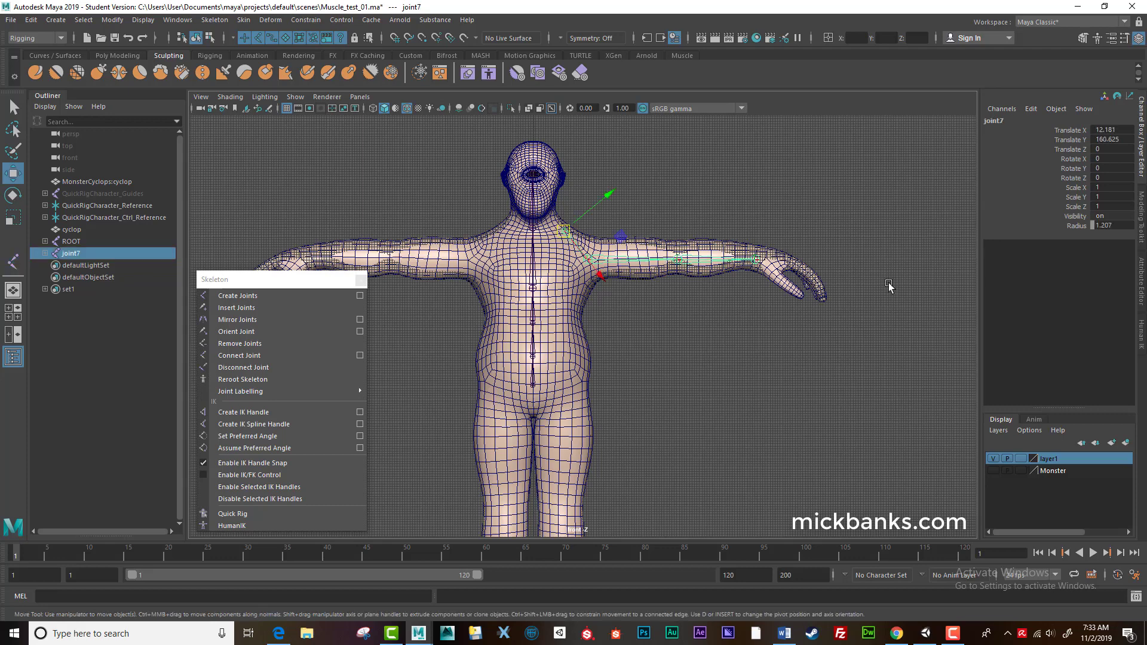
Rename the arm chain's clavicle joint as L_Clavile.
{"action": "left_click", "coordinate": [1027, 121]}
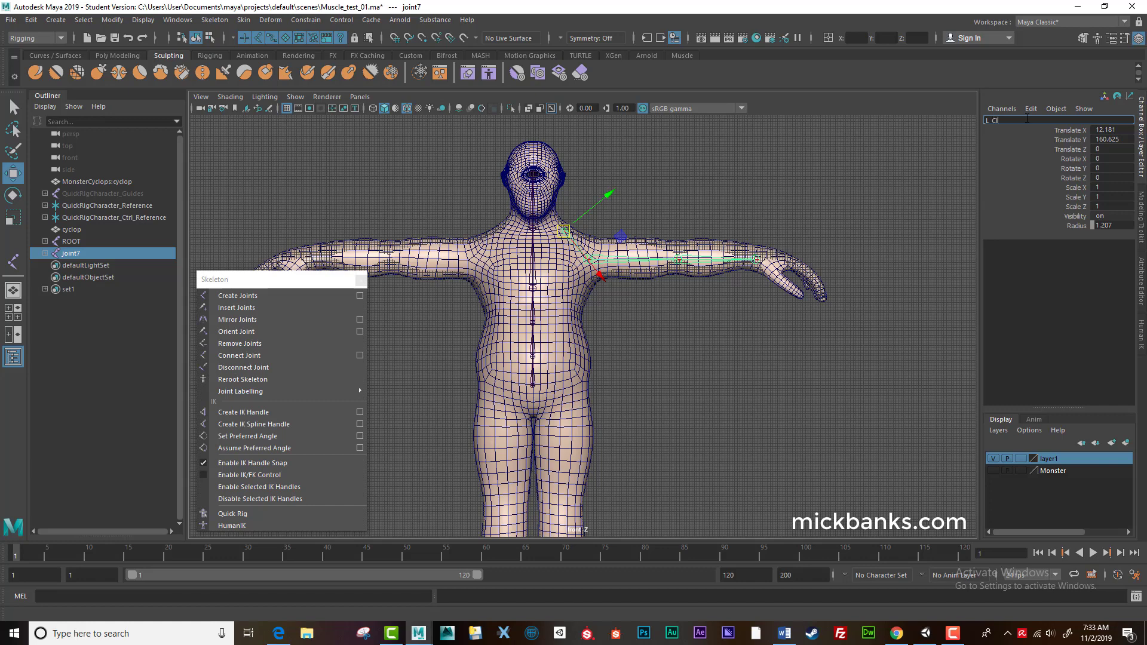
{"action": "type", "text": "L_Clacile"}
{"action": "key", "text": "Return"}
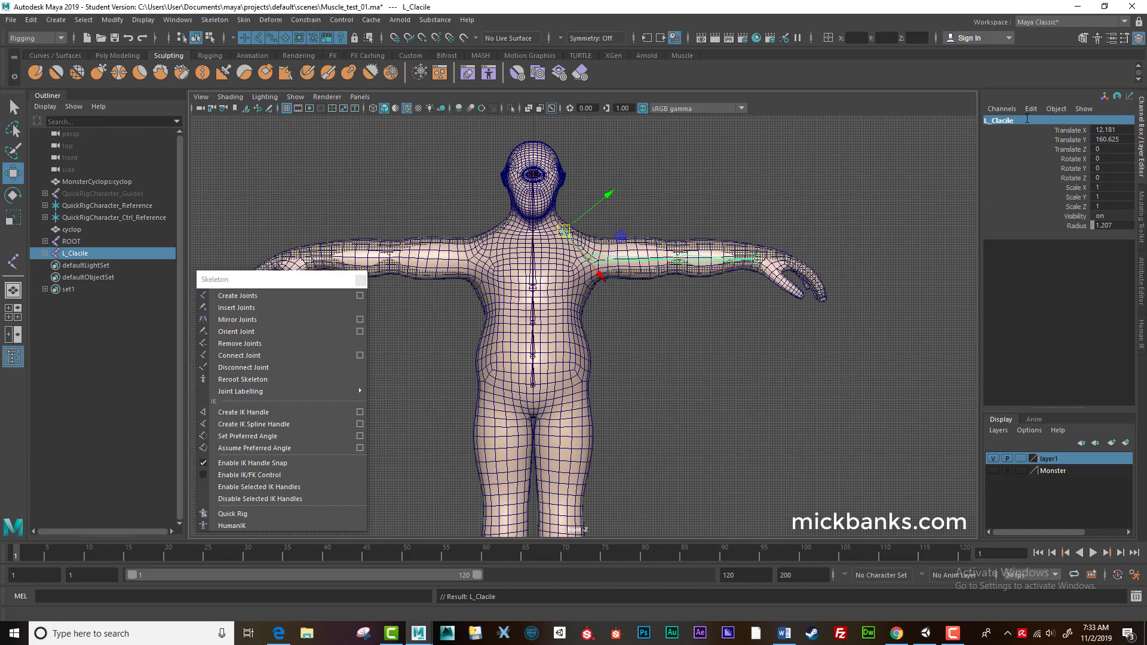
{"action": "left_click", "coordinate": [1006, 122]}
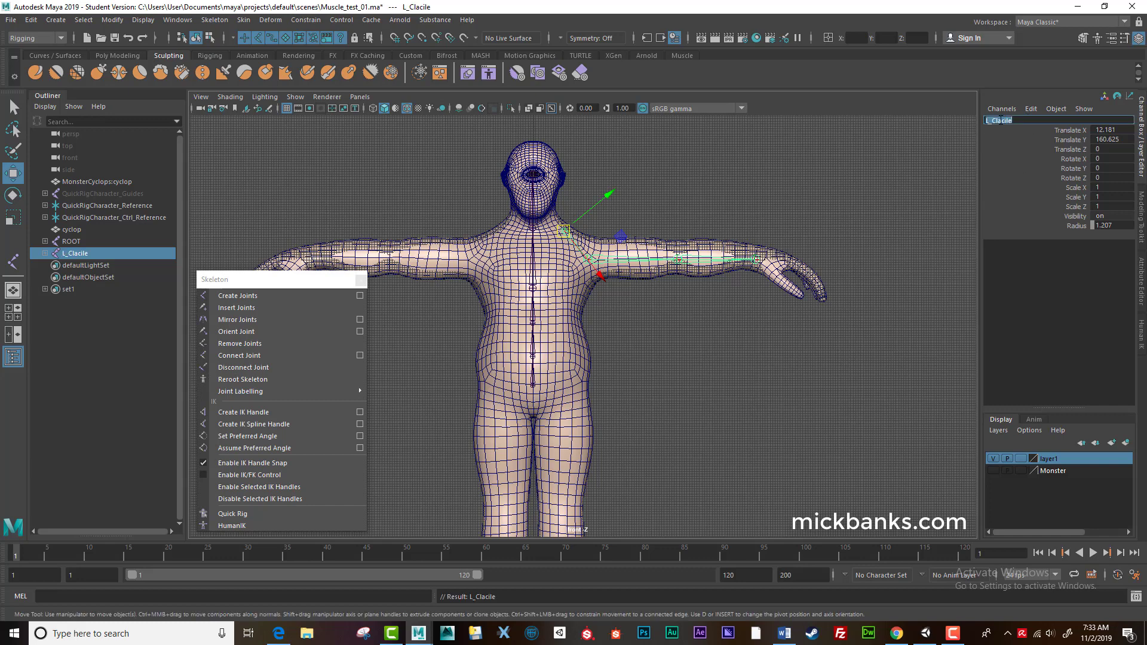
{"action": "left_click", "coordinate": [1006, 123]}
{"action": "type", "text": "v"}
{"action": "key", "text": "Return"}
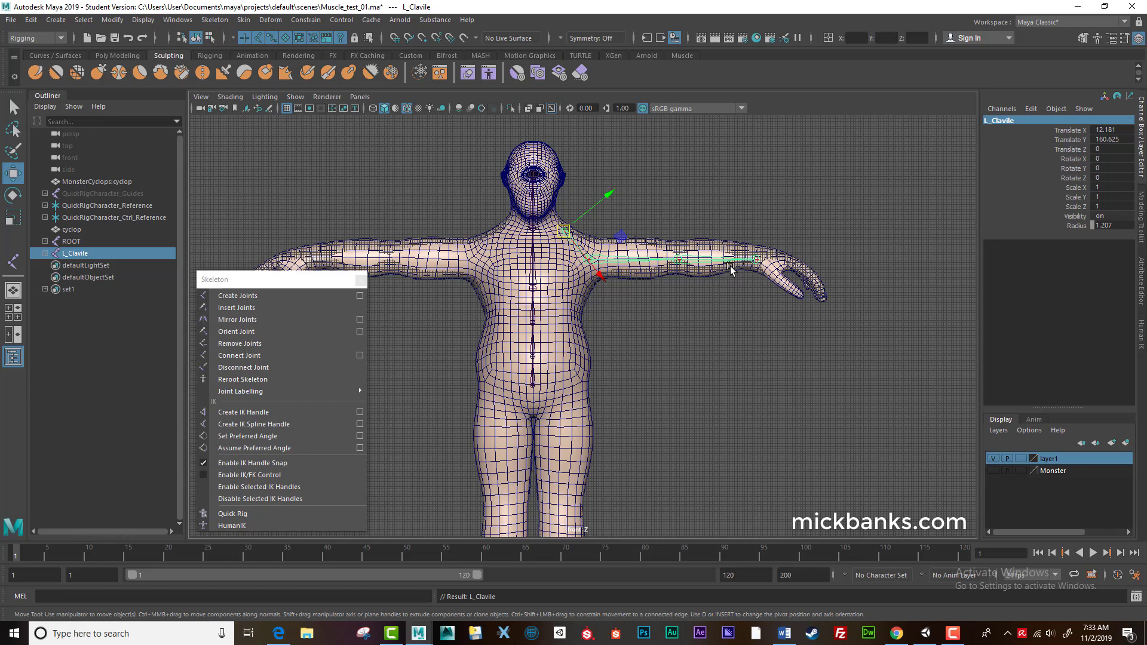
In the perspective view, move the L_Clavile joint chain backwards to a Translate Z of about -8.1 so it runs inside the arm.
{"action": "key", "text": "space"}
{"action": "left_click_drag", "start_coordinate": [643, 345], "coordinate": [641, 308]}
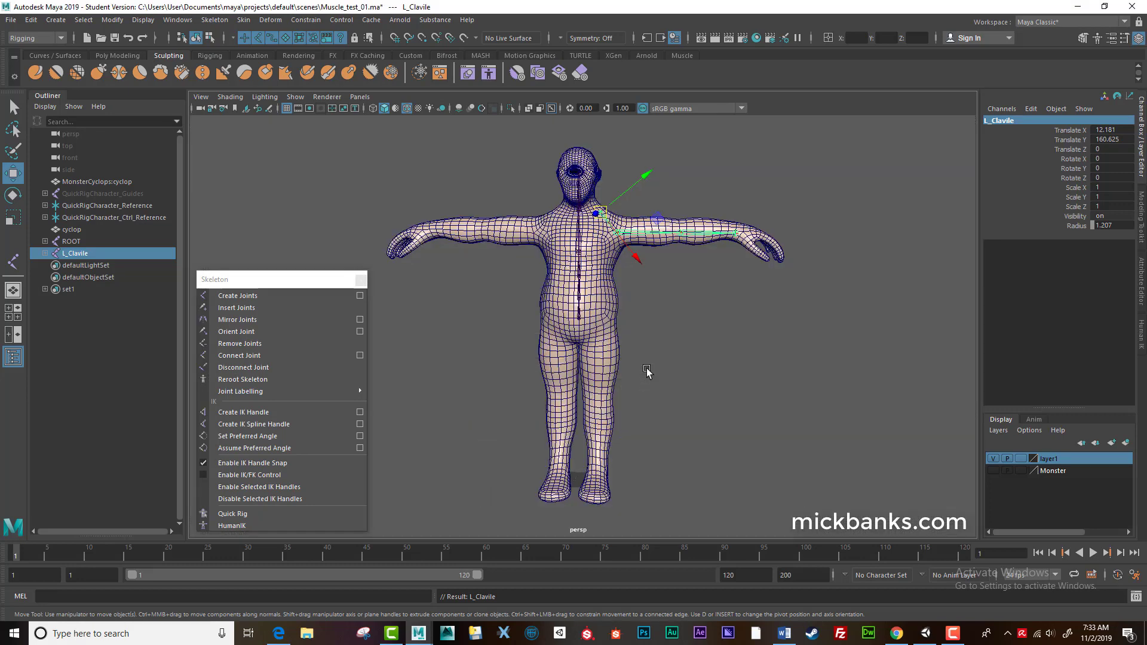
{"action": "left_click_drag", "start_coordinate": [647, 371], "coordinate": [653, 343], "text": "alt"}
{"action": "scroll", "coordinate": [574, 355], "scroll_direction": "up", "scroll_amount": 4}
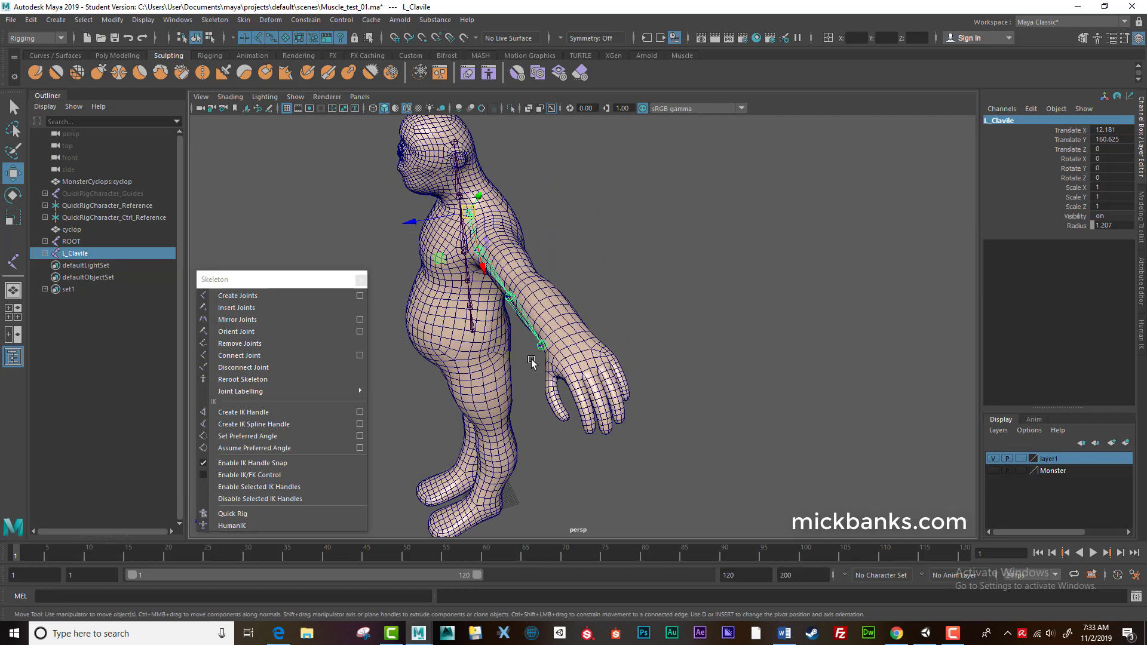
{"action": "left_click_drag", "start_coordinate": [533, 361], "coordinate": [487, 322], "text": "alt"}
{"action": "mouse_move", "coordinate": [457, 285]}
{"action": "left_mouse_down"}
{"action": "mouse_move", "coordinate": [449, 275]}
{"action": "mouse_move", "coordinate": [474, 270]}
{"action": "left_mouse_up"}
{"action": "mouse_move", "coordinate": [577, 409]}
{"action": "left_mouse_down", "text": "alt"}
{"action": "mouse_move", "coordinate": [603, 409]}
{"action": "mouse_move", "coordinate": [572, 412]}
{"action": "left_mouse_up", "text": "alt"}
{"action": "left_click_drag", "start_coordinate": [447, 277], "coordinate": [445, 277]}
{"action": "left_click_drag", "start_coordinate": [475, 355], "coordinate": [635, 400], "text": "alt"}
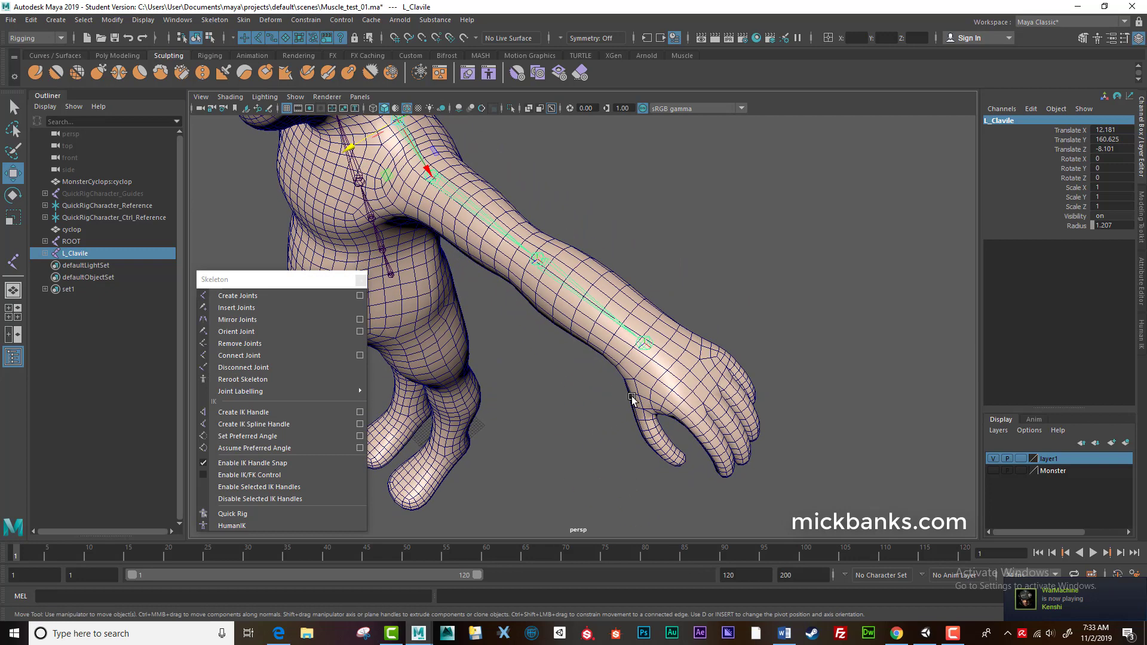
Turn on Snap to Projected Center and move the floating Skeleton menu clear of the lower body.
{"action": "left_click", "coordinate": [436, 40]}
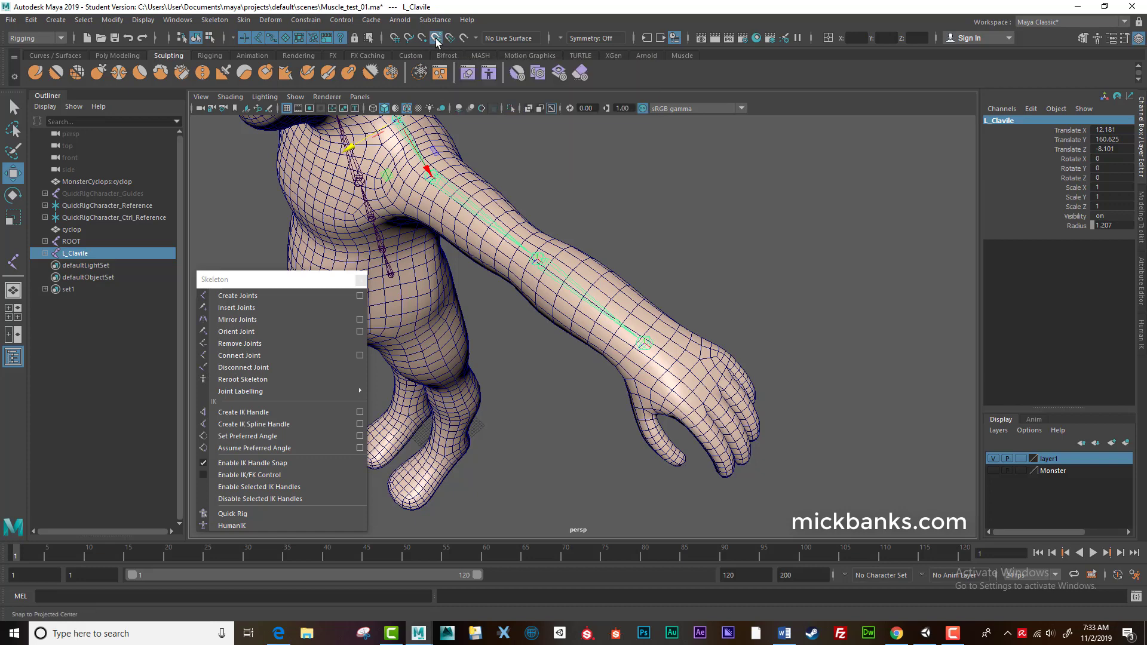
{"action": "left_click", "coordinate": [600, 276]}
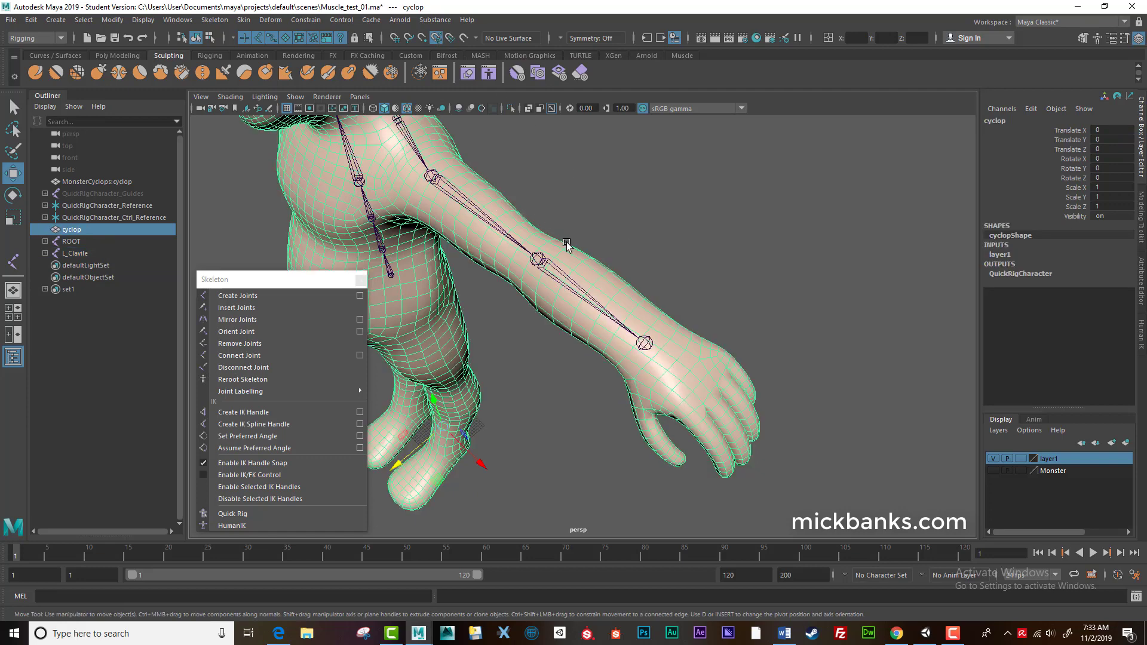
{"action": "left_click_drag", "start_coordinate": [266, 284], "coordinate": [267, 217]}
Try to place a four-joint thumb chain from the thumb's base to its tip with projected-center snapping.
{"action": "left_click", "coordinate": [239, 227]}
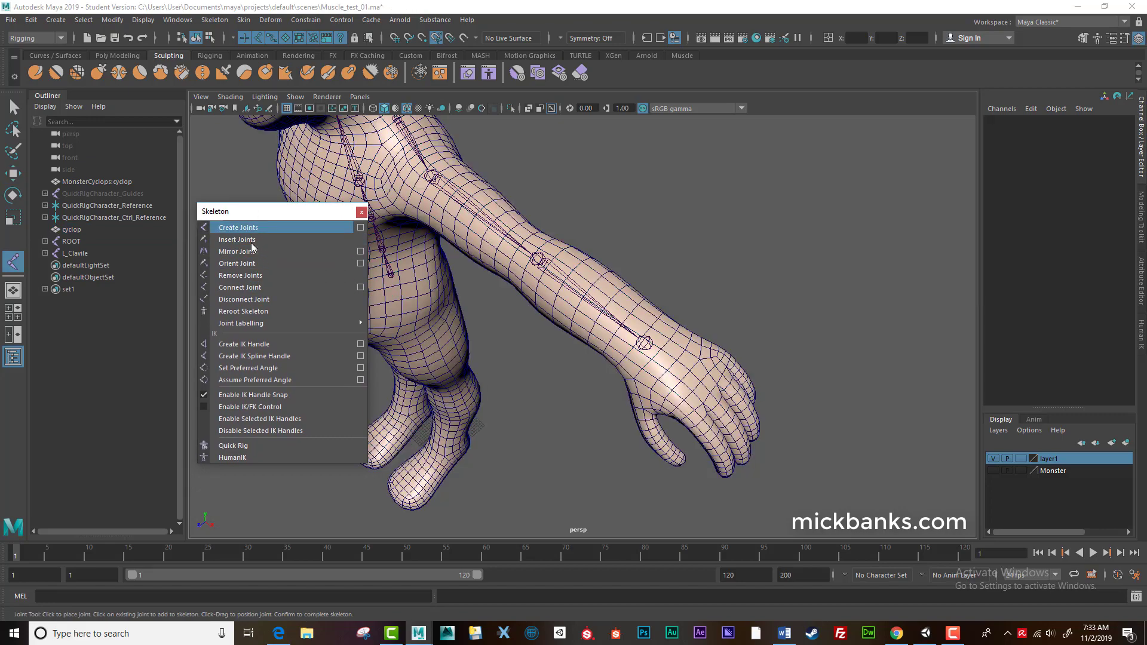
{"action": "left_click_drag", "start_coordinate": [560, 414], "coordinate": [556, 399], "text": "alt"}
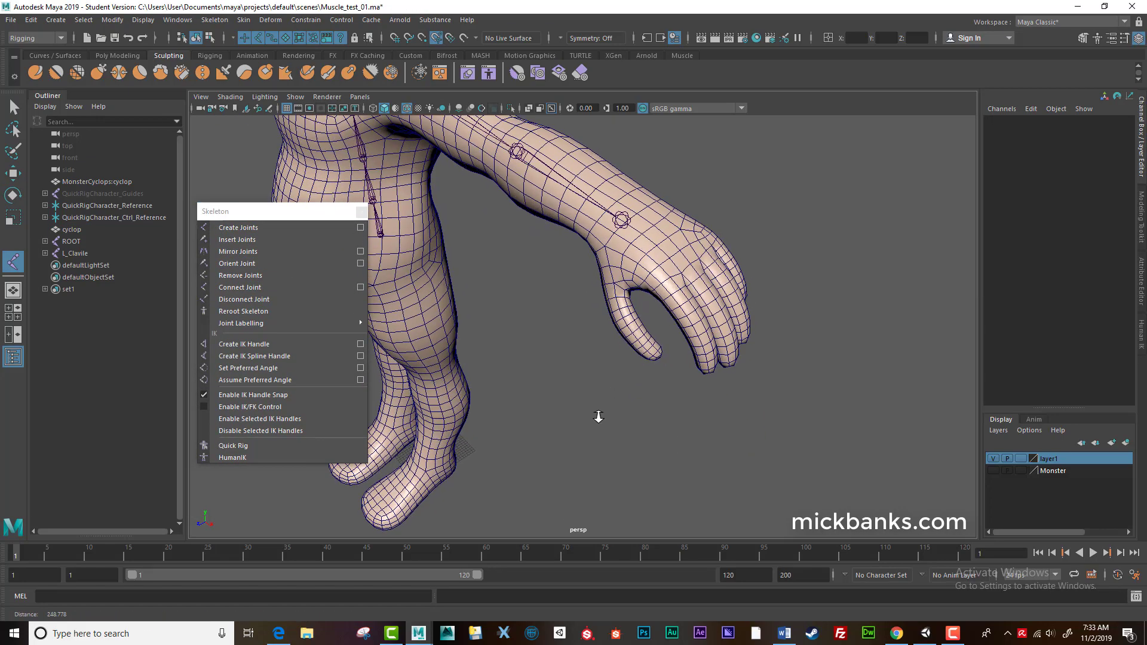
{"action": "right_click_drag", "start_coordinate": [599, 417], "coordinate": [613, 306], "text": "alt"}
{"action": "mouse_move", "coordinate": [538, 334]}
{"action": "left_mouse_down", "text": "alt"}
{"action": "mouse_move", "coordinate": [525, 326]}
{"action": "mouse_move", "coordinate": [538, 334]}
{"action": "left_mouse_up", "text": "alt"}
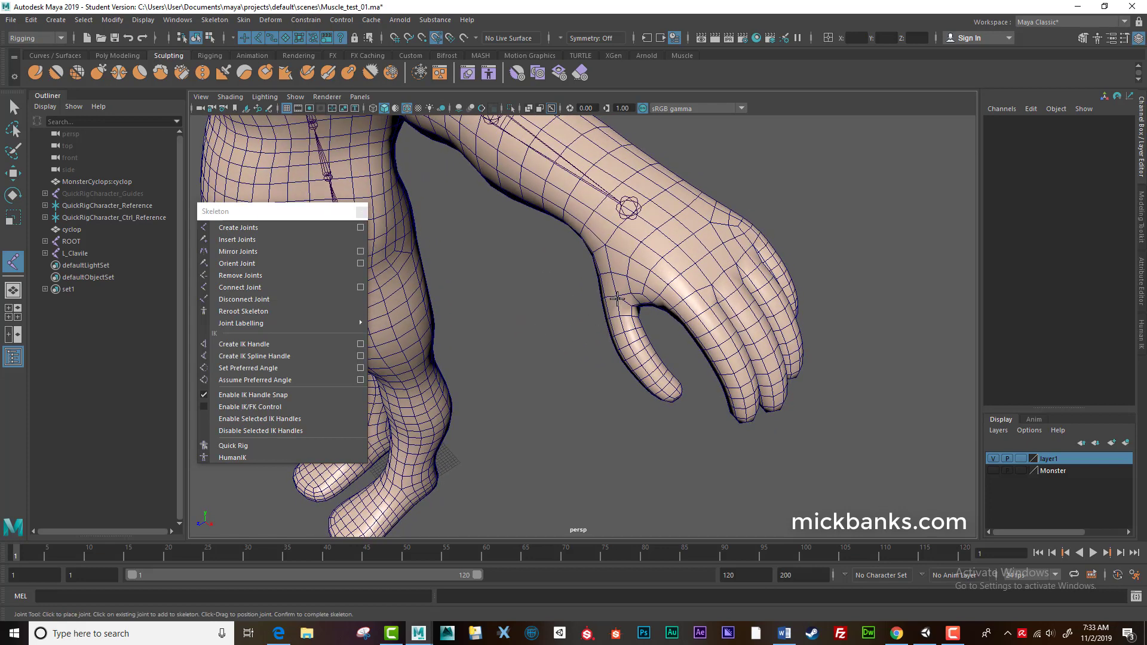
{"action": "left_click", "coordinate": [617, 299]}
{"action": "left_click", "coordinate": [626, 342]}
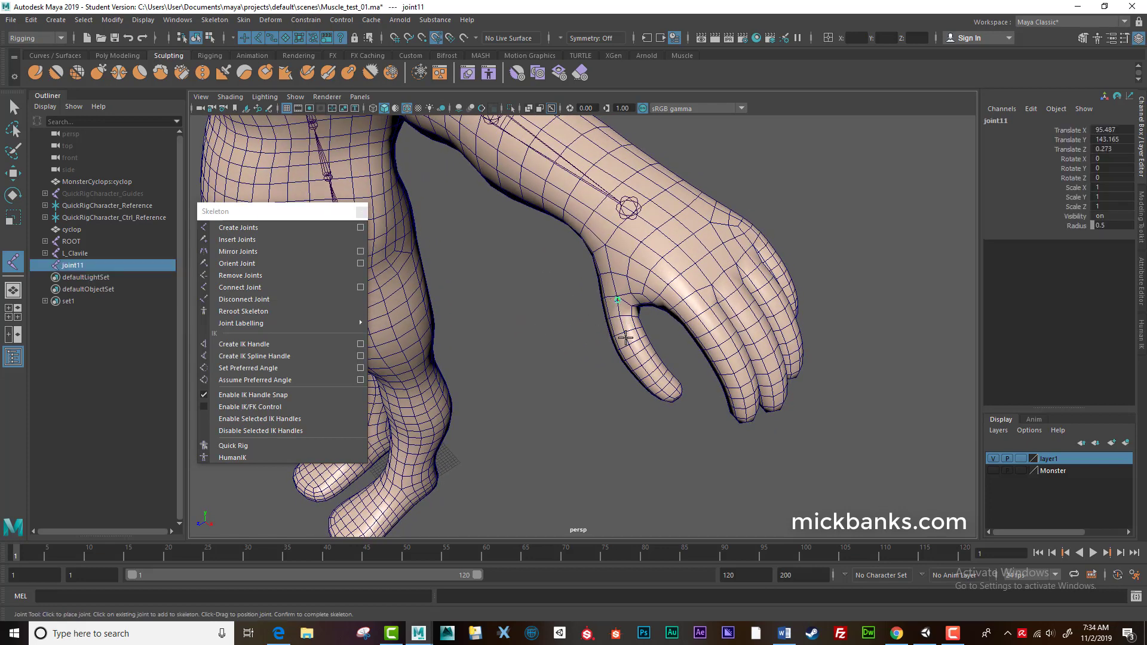
{"action": "left_click", "coordinate": [653, 378]}
{"action": "left_click", "coordinate": [681, 399]}
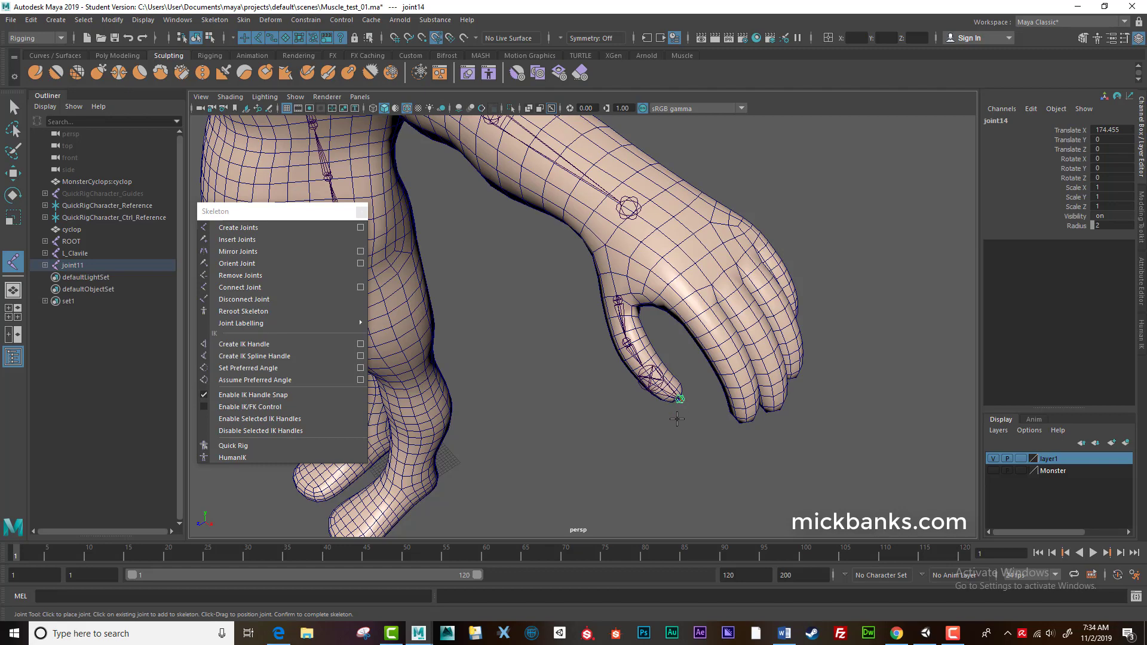
{"action": "key", "text": "w"}
Inspect the placement of the thumb joints and undo the whole thumb chain.
{"action": "left_click_drag", "start_coordinate": [602, 412], "coordinate": [650, 404], "text": "alt"}
{"action": "key", "text": "Down"}
{"action": "key", "text": "Down"}
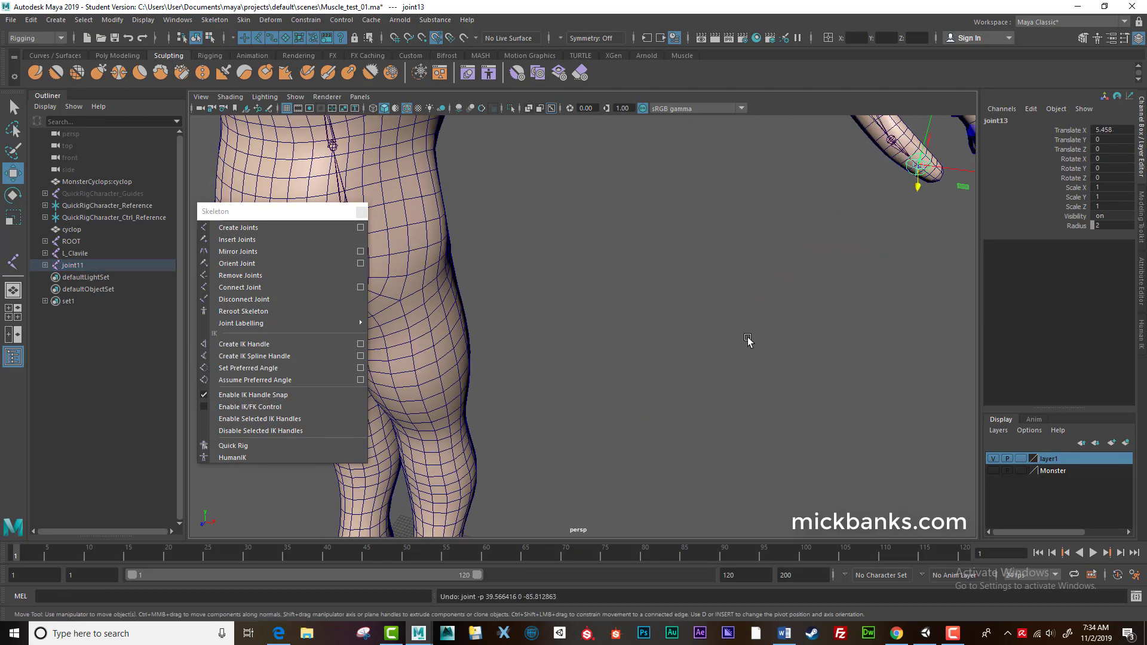
{"action": "key", "text": "f"}
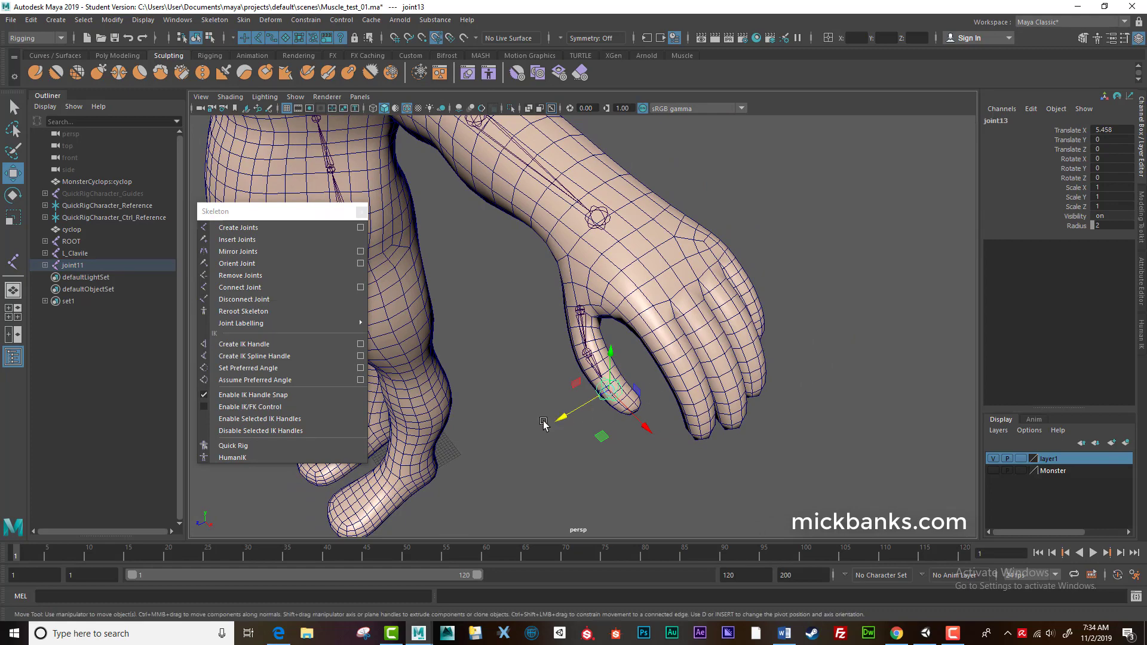
{"action": "left_click_drag", "start_coordinate": [536, 404], "coordinate": [732, 333], "text": "alt"}
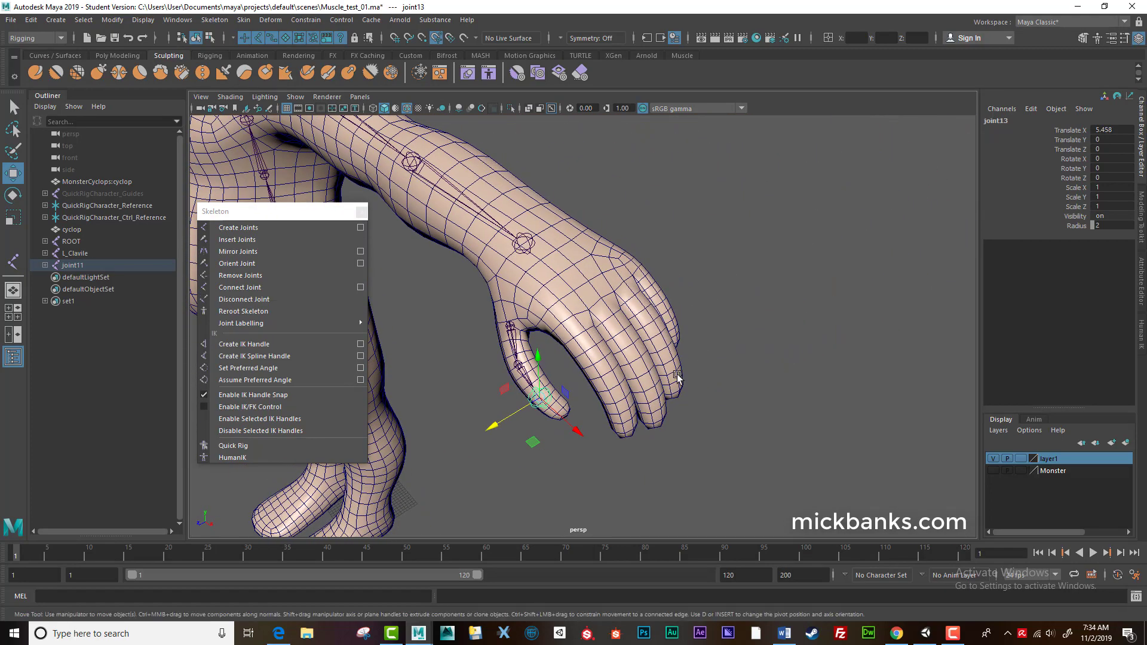
{"action": "key", "text": "ctrl+z"}
{"action": "key", "text": "ctrl+z"}
{"action": "key", "text": "ctrl+z"}
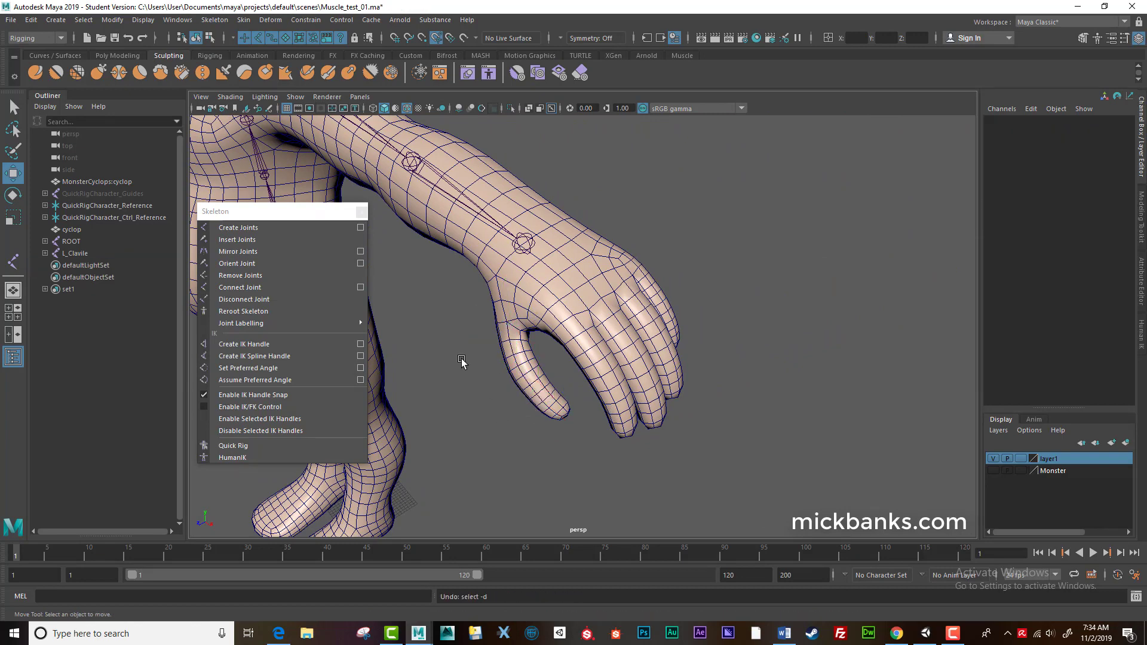
Create a five-joint thumb chain running from the thumb side of the hand near the wrist to the thumb tip.
{"action": "left_click", "coordinate": [251, 228]}
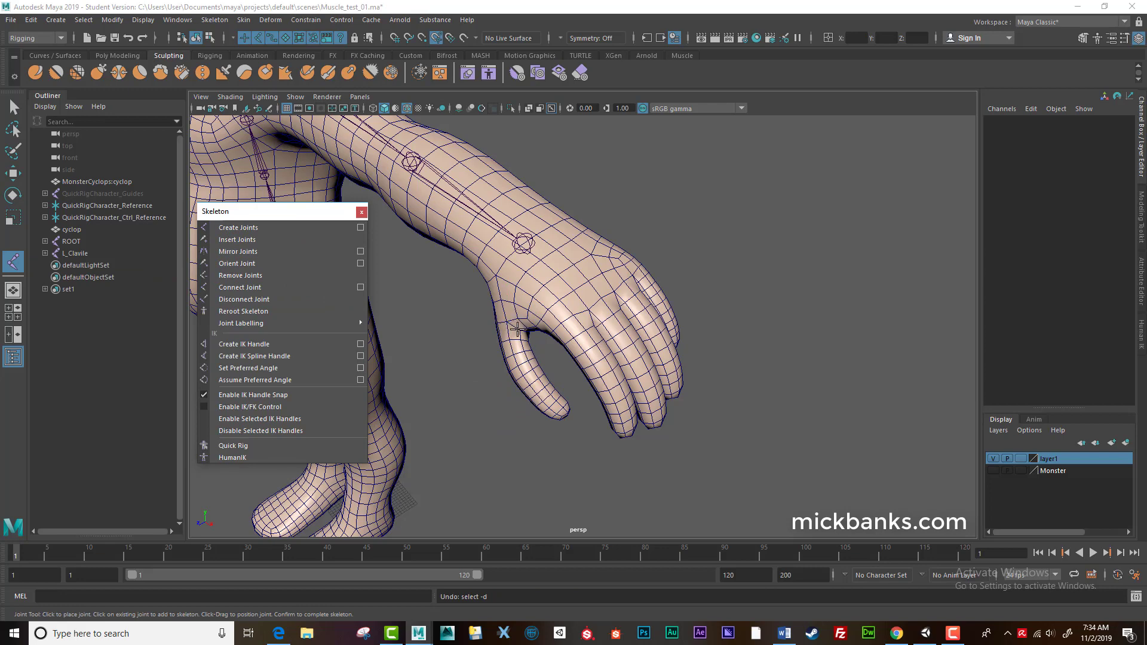
{"action": "left_click", "coordinate": [508, 278]}
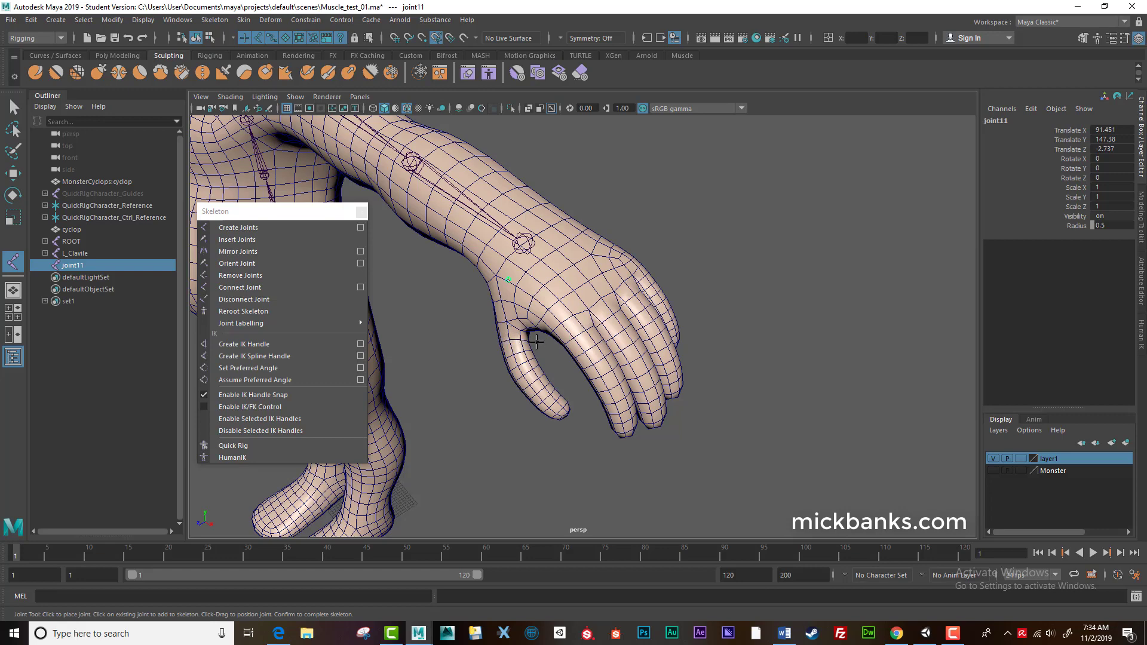
{"action": "left_click", "coordinate": [512, 340]}
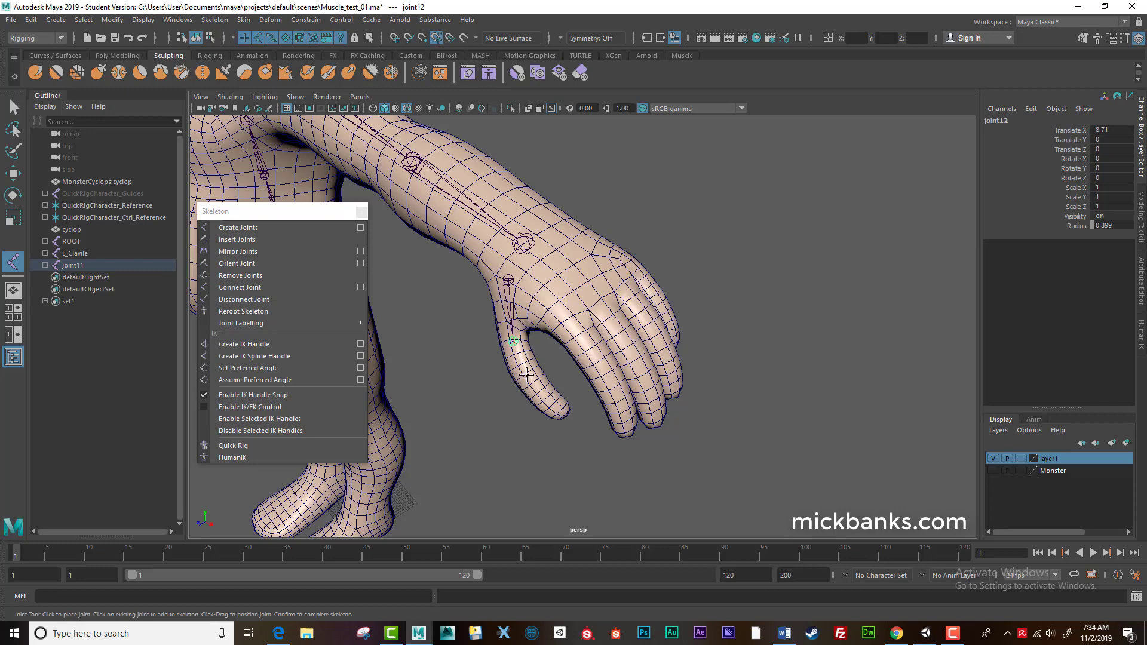
{"action": "left_click", "coordinate": [524, 374]}
{"action": "left_click", "coordinate": [537, 393]}
{"action": "left_click", "coordinate": [562, 409]}
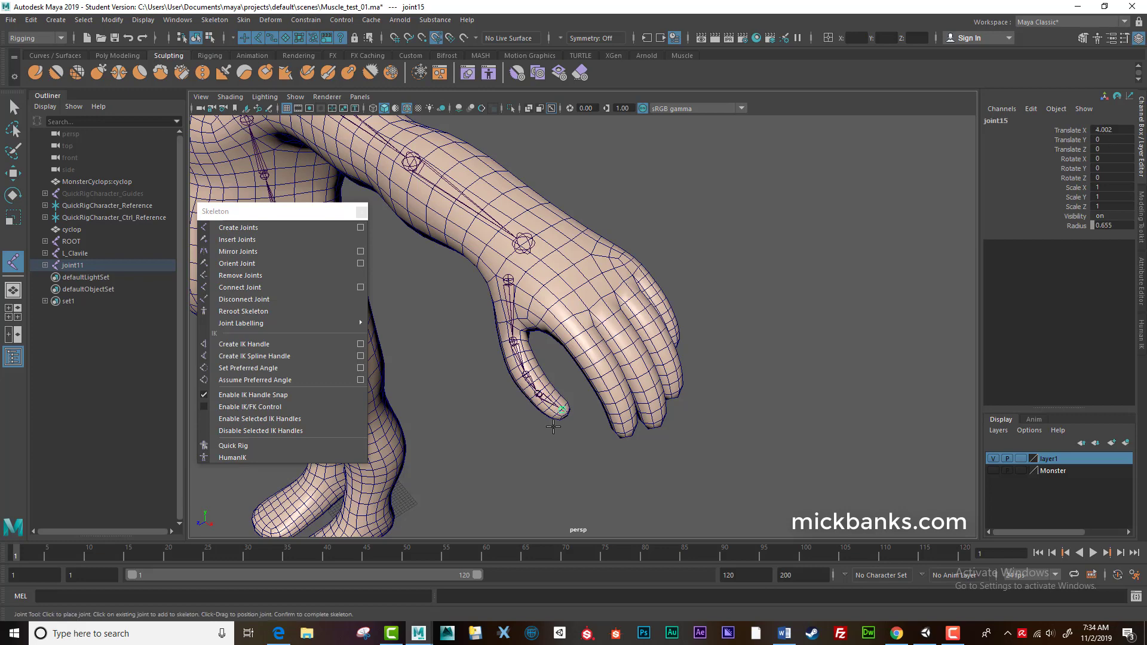
{"action": "key", "text": "Return"}
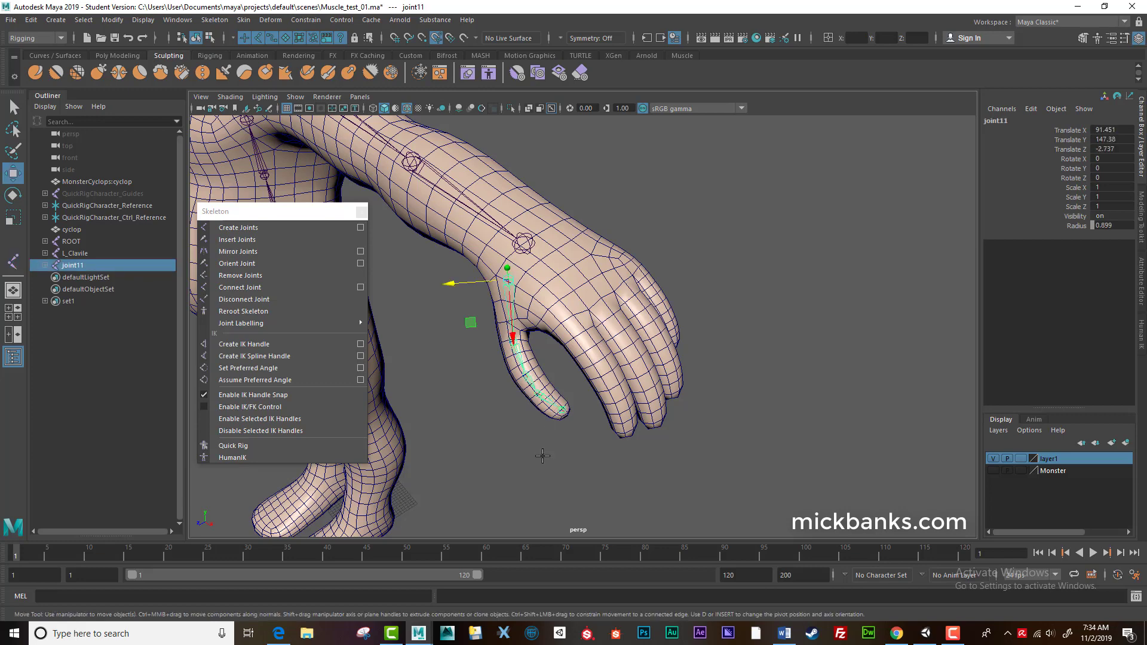
Create a four-joint index finger chain from the knuckle to the fingertip.
{"action": "left_click_drag", "start_coordinate": [538, 440], "coordinate": [807, 325], "text": "alt"}
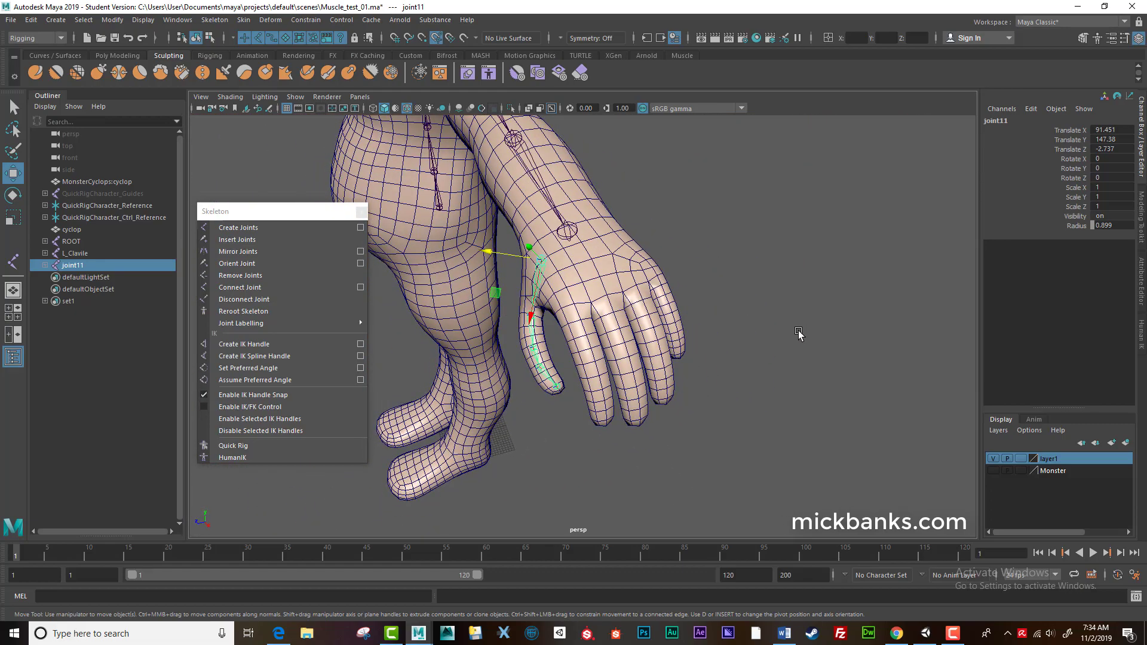
{"action": "key", "text": "g"}
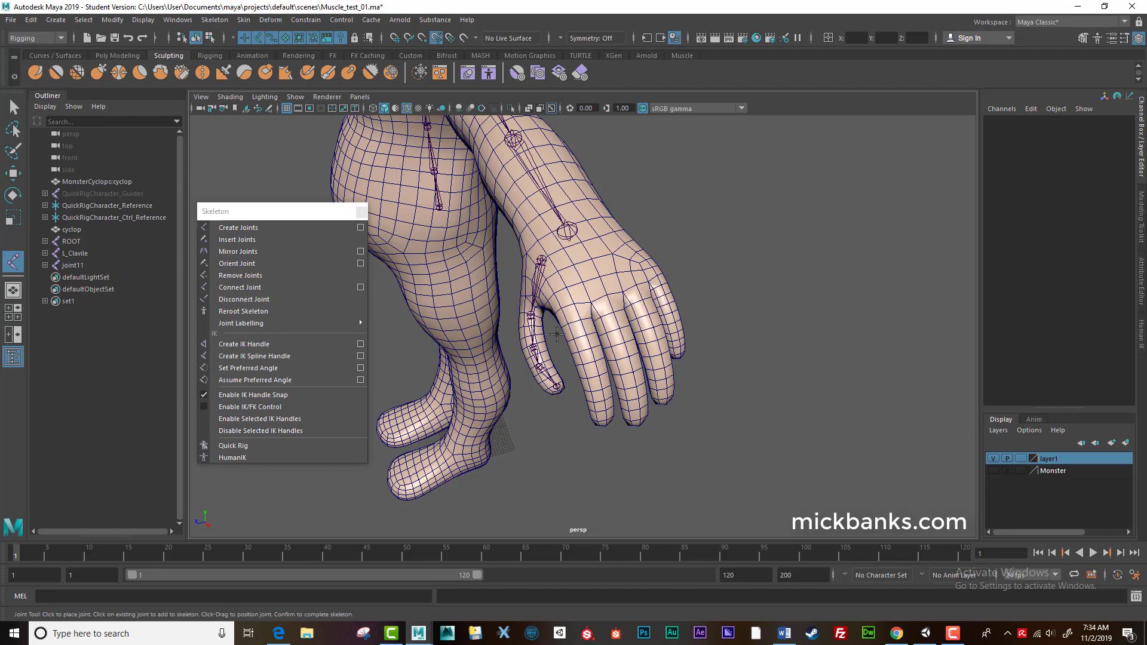
{"action": "left_click", "coordinate": [537, 341]}
{"action": "left_click_drag", "start_coordinate": [585, 340], "coordinate": [556, 323], "text": "alt"}
{"action": "key", "text": "ctrl+z"}
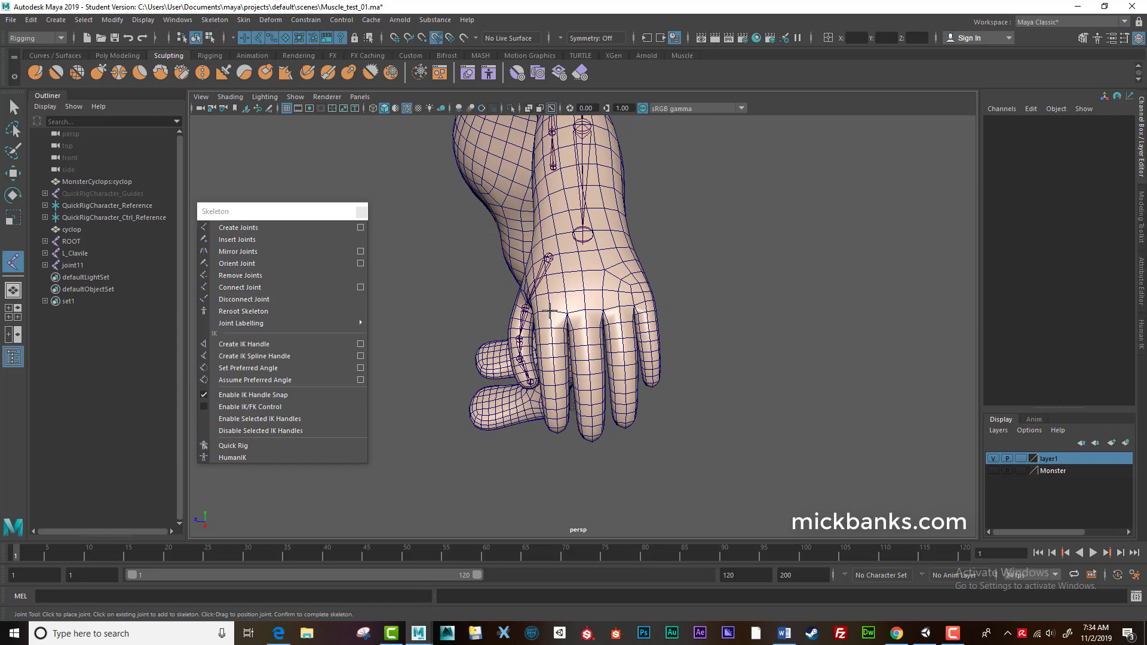
{"action": "left_click", "coordinate": [551, 311]}
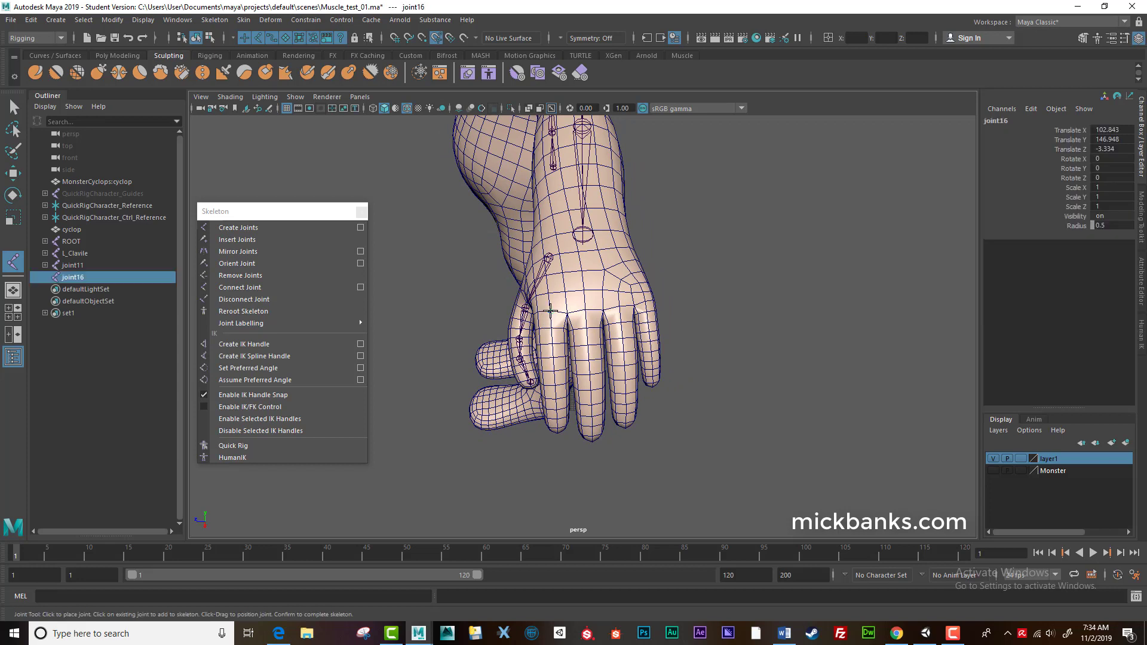
{"action": "left_click", "coordinate": [554, 358]}
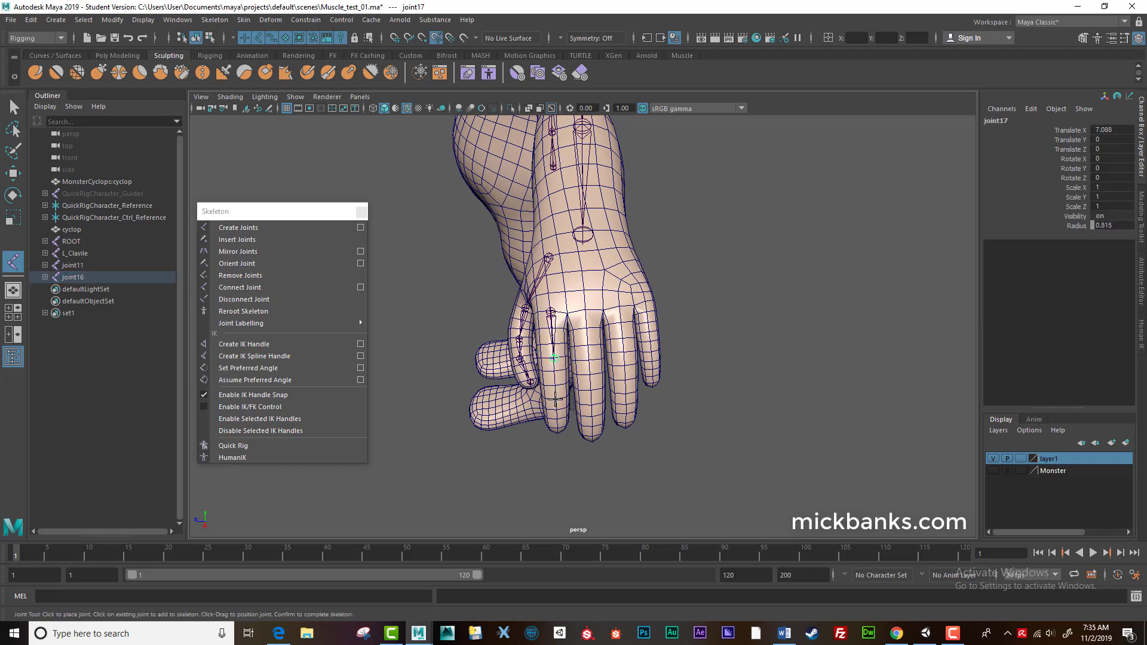
{"action": "left_click", "coordinate": [556, 399]}
{"action": "left_click_drag", "start_coordinate": [555, 399], "coordinate": [542, 316], "text": "alt"}
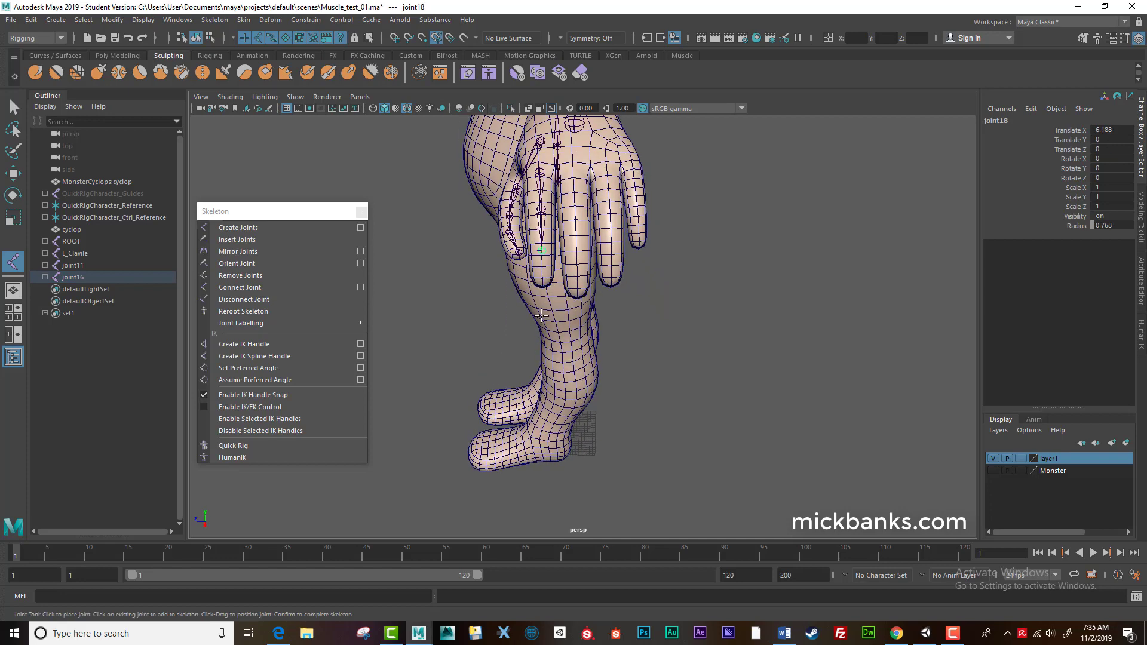
{"action": "left_click", "coordinate": [542, 278]}
{"action": "key", "text": "Return"}
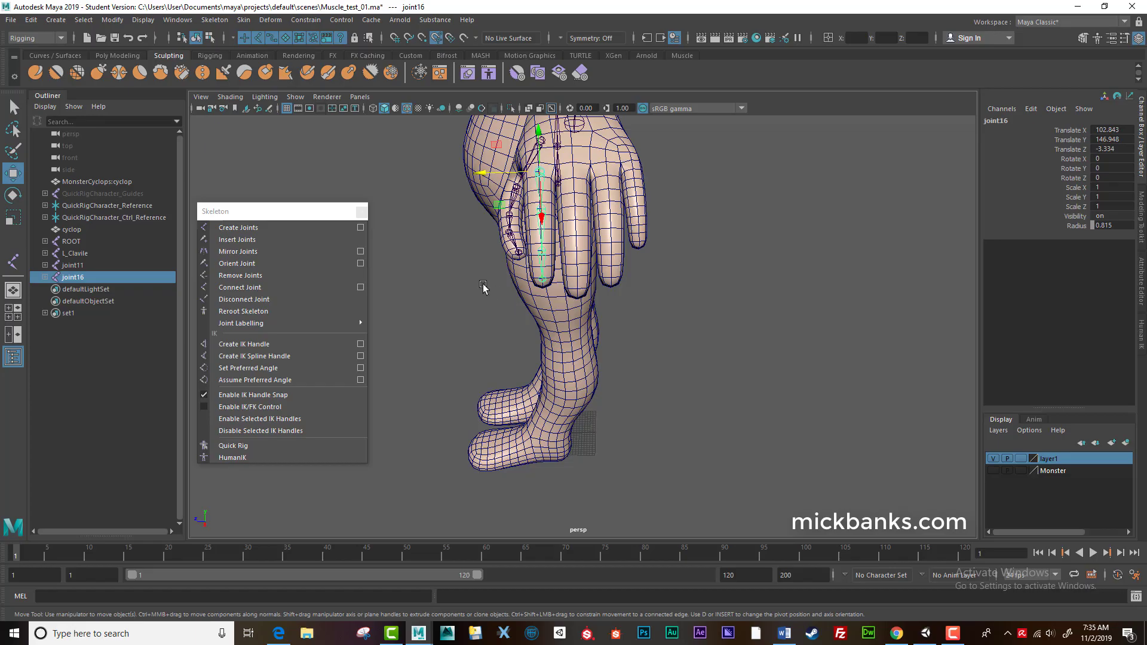
Create a four-joint middle finger chain from the knuckle to the fingertip.
{"action": "left_click_drag", "start_coordinate": [485, 288], "coordinate": [716, 393], "text": "alt"}
{"action": "left_click_drag", "start_coordinate": [701, 395], "coordinate": [749, 353], "text": "alt"}
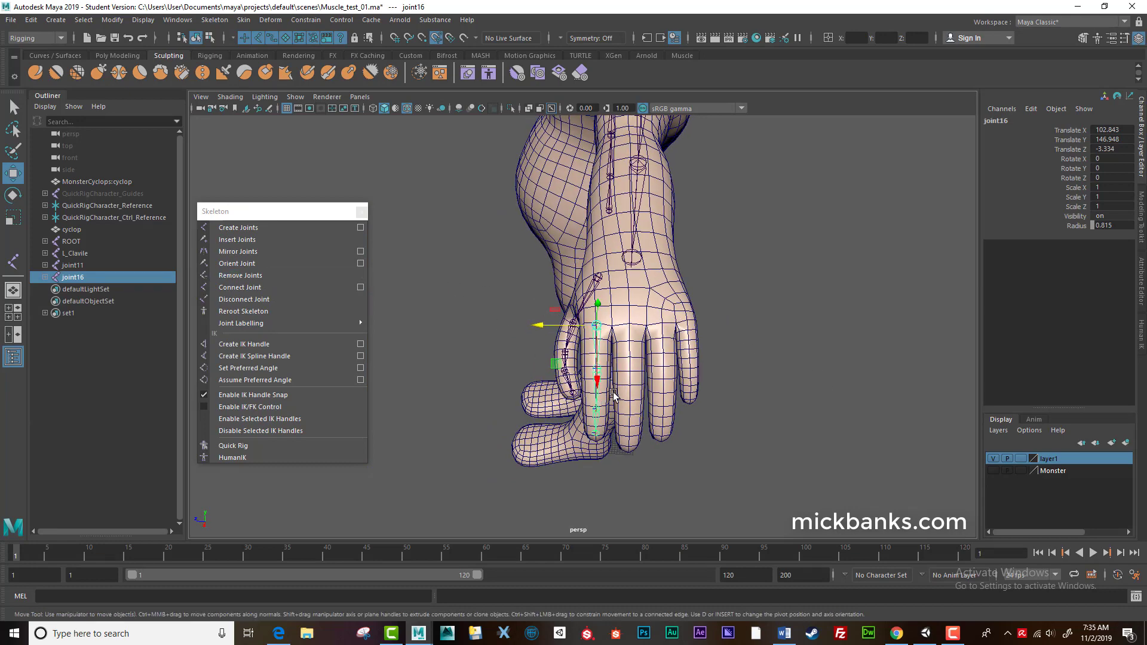
{"action": "key", "text": "y"}
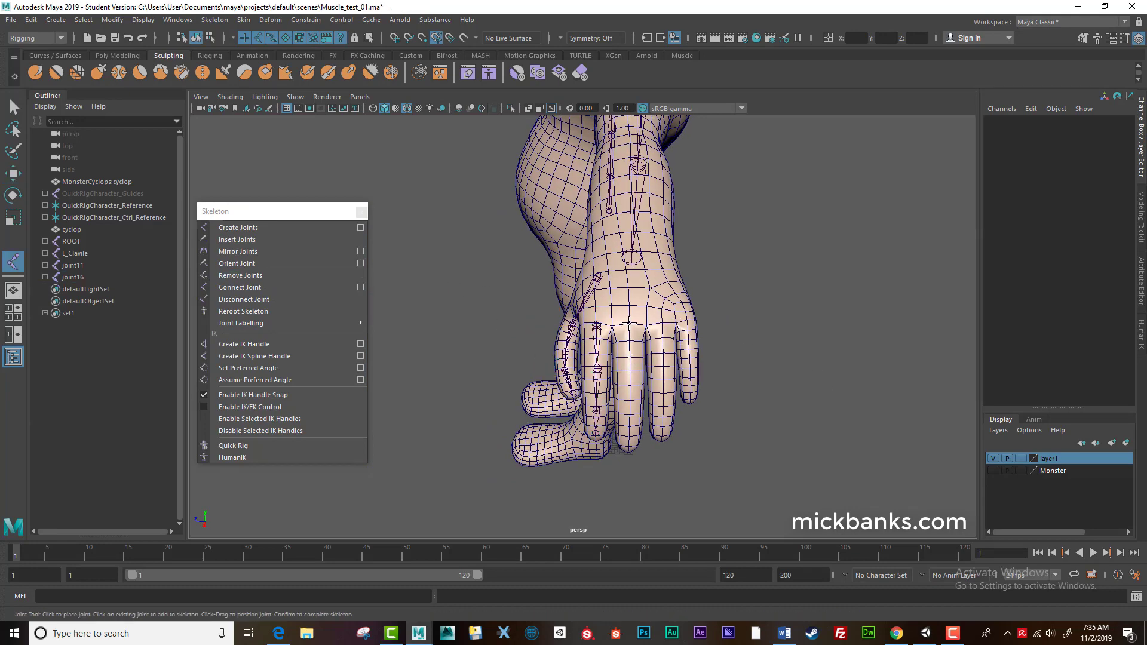
{"action": "left_click", "coordinate": [629, 323]}
{"action": "left_click", "coordinate": [630, 372]}
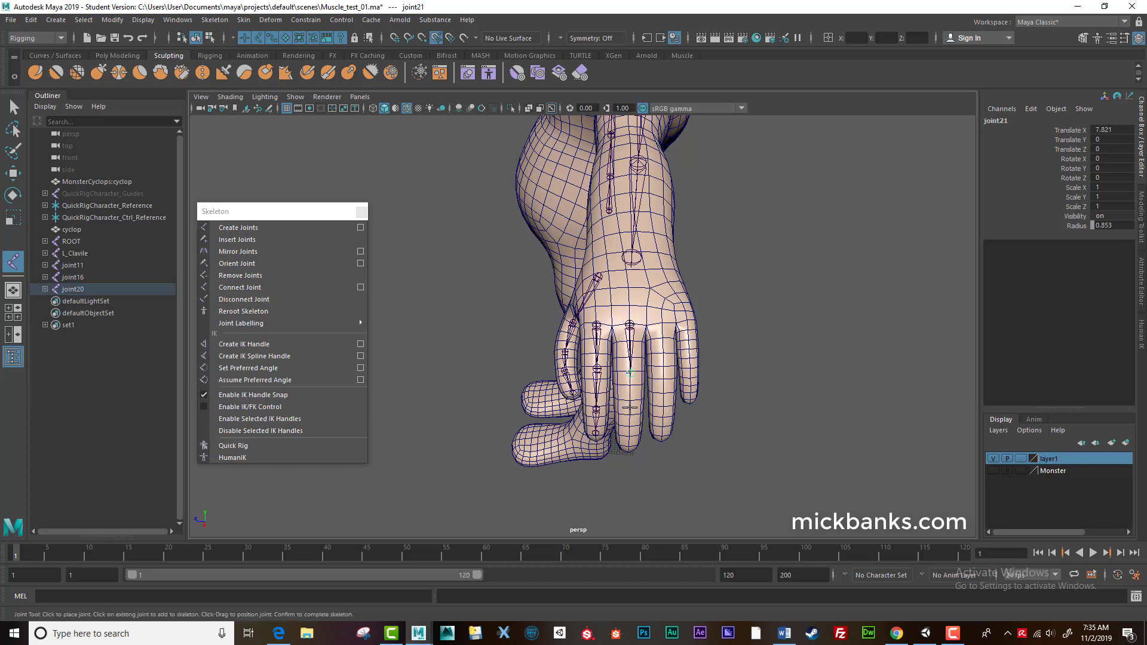
{"action": "left_click", "coordinate": [630, 418]}
{"action": "left_click", "coordinate": [629, 449]}
{"action": "key", "text": "w"}
Create a four-joint ring finger chain from the knuckle to the fingertip.
{"action": "mouse_move", "coordinate": [591, 400]}
{"action": "left_mouse_down", "text": "alt"}
{"action": "mouse_move", "coordinate": [520, 389]}
{"action": "mouse_move", "coordinate": [538, 373]}
{"action": "mouse_move", "coordinate": [586, 399]}
{"action": "left_mouse_up", "text": "alt"}
{"action": "key", "text": "g"}
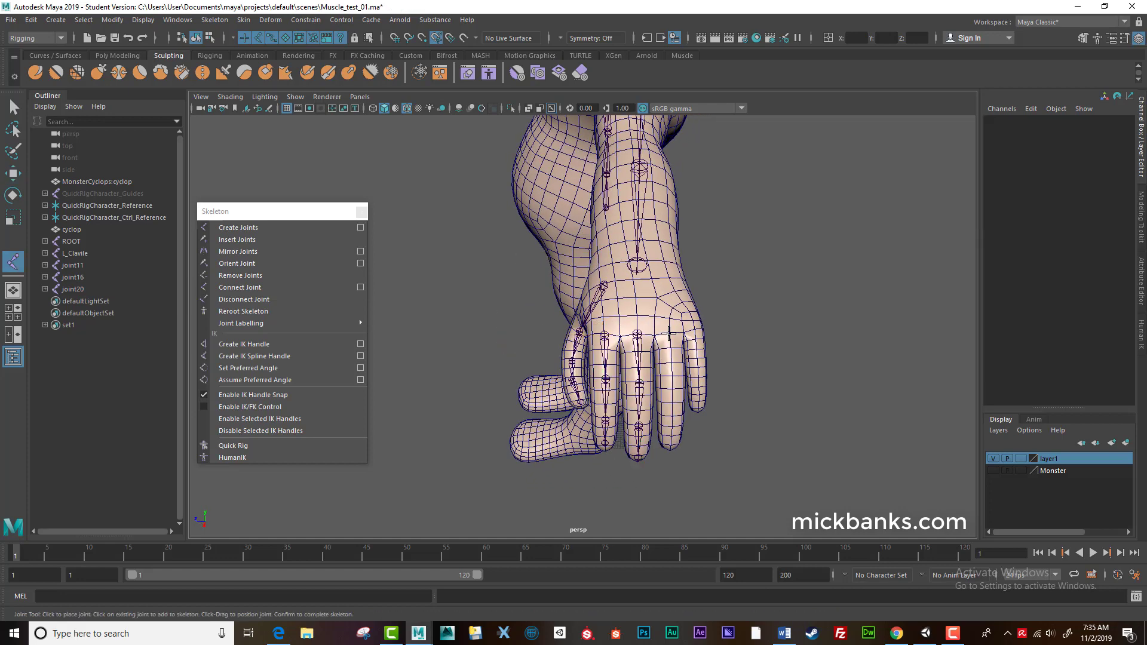
{"action": "left_click", "coordinate": [669, 333]}
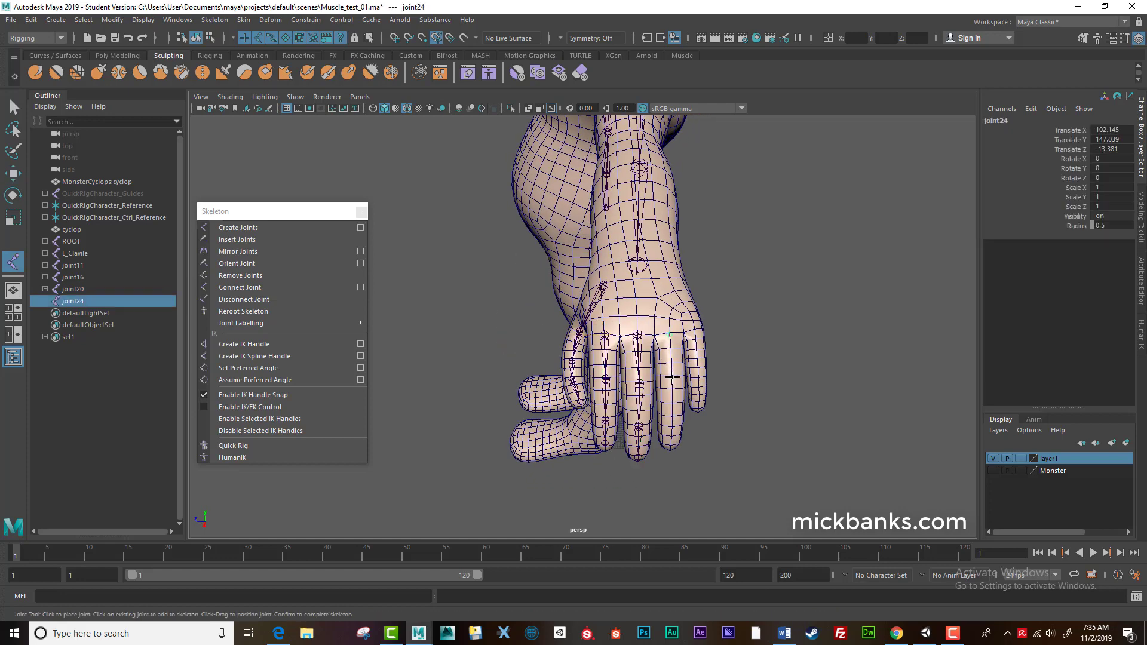
{"action": "left_click", "coordinate": [672, 377]}
{"action": "left_click", "coordinate": [673, 417]}
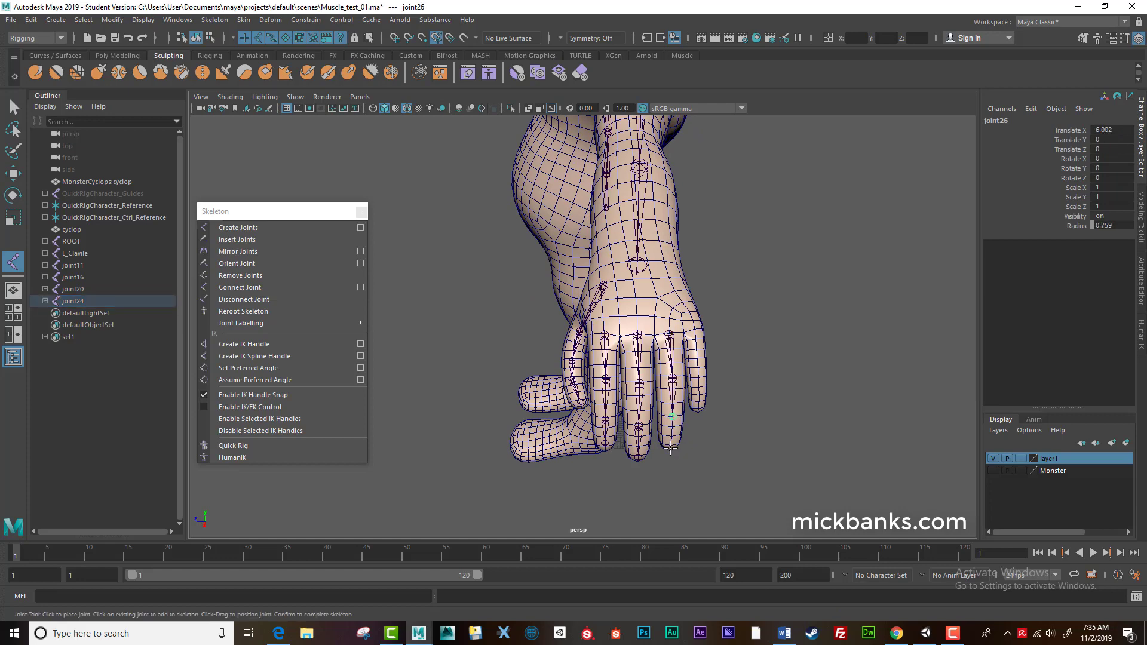
{"action": "key", "text": "Return"}
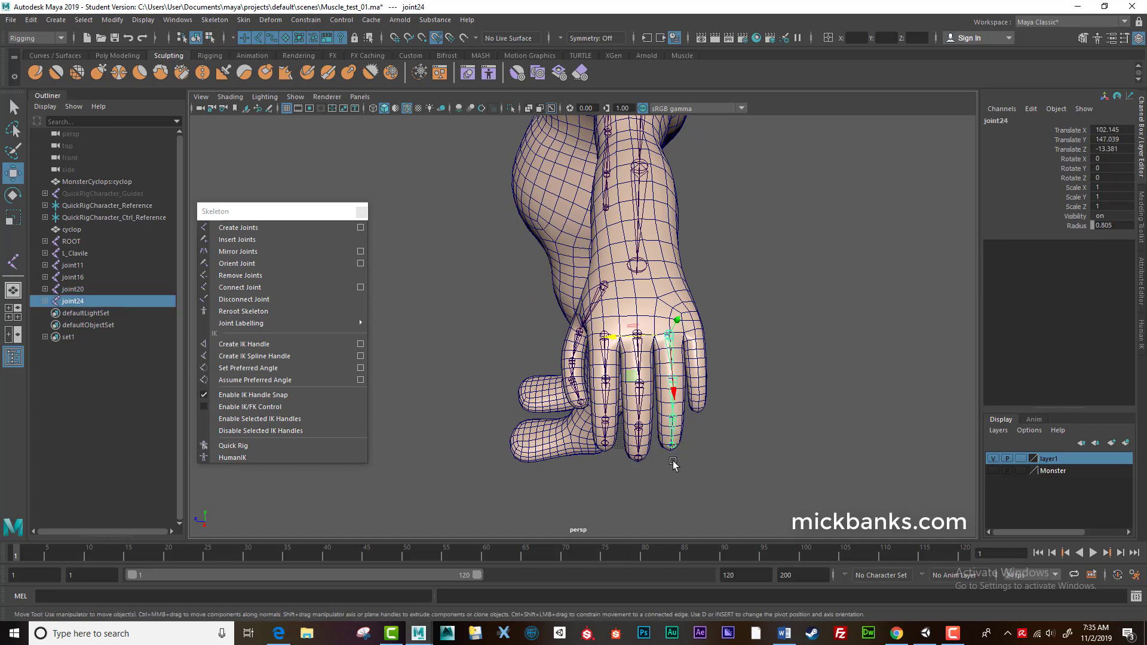
Create a four-joint little finger chain from the knuckle to the fingertip and finish with the Move tool active.
{"action": "mouse_move", "coordinate": [684, 422]}
{"action": "left_mouse_down", "text": "alt"}
{"action": "mouse_move", "coordinate": [621, 424]}
{"action": "mouse_move", "coordinate": [676, 401]}
{"action": "left_mouse_up", "text": "alt"}
{"action": "right_click_drag", "start_coordinate": [683, 392], "coordinate": [717, 425], "text": "alt"}
{"action": "middle_click_drag", "start_coordinate": [718, 426], "coordinate": [684, 378], "text": "alt"}
{"action": "left_click", "coordinate": [641, 306]}
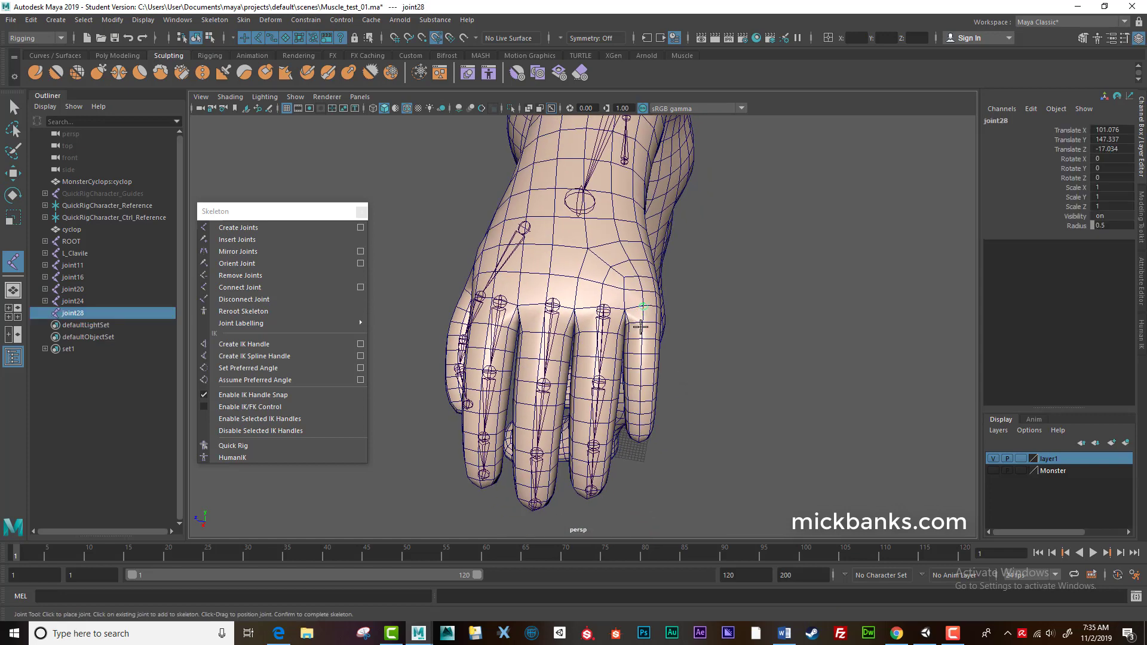
{"action": "left_click", "coordinate": [641, 357]}
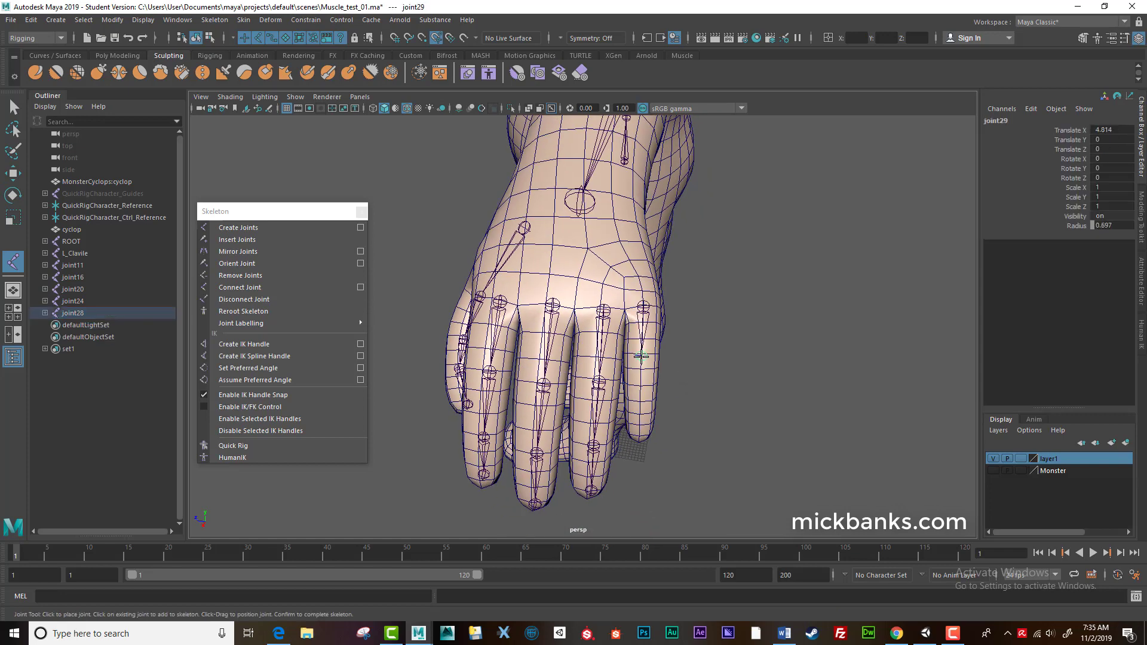
{"action": "left_click", "coordinate": [640, 403]}
{"action": "left_click", "coordinate": [641, 435]}
{"action": "key", "text": "Return"}
{"action": "key", "text": "w"}
Parent the root joints of the thumb and all four finger chains to the wrist joint.
{"action": "left_click_drag", "start_coordinate": [637, 411], "coordinate": [598, 334], "text": "alt"}
{"action": "left_click", "coordinate": [586, 320]}
{"action": "left_click", "coordinate": [594, 408], "text": "shift"}
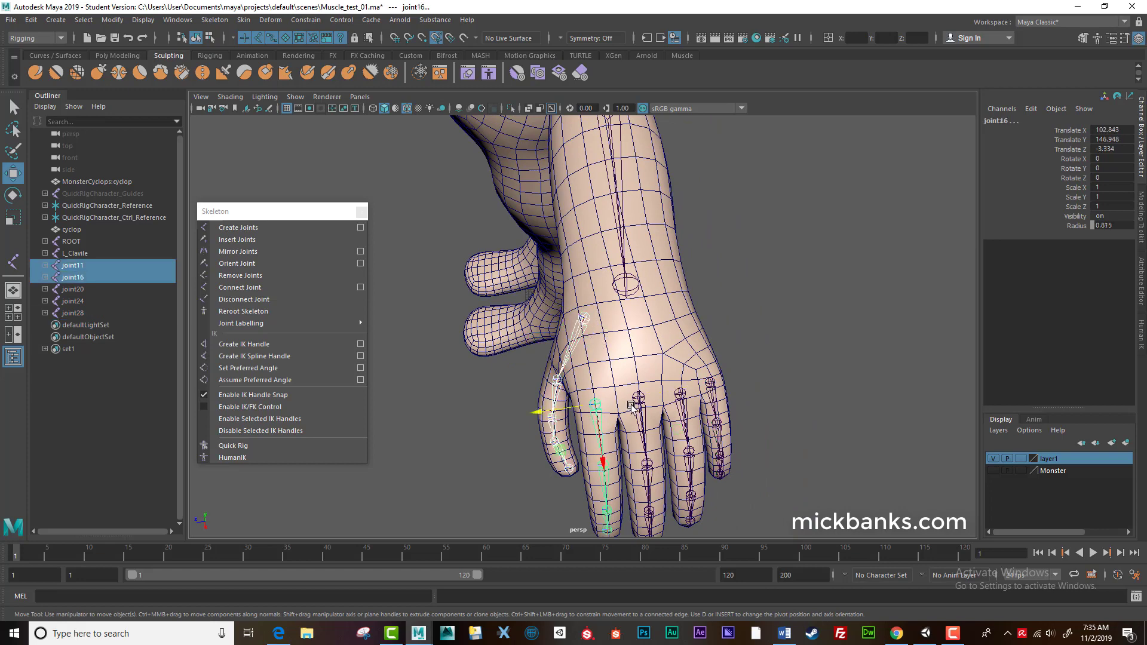
{"action": "left_click", "coordinate": [637, 400], "text": "shift"}
{"action": "left_click", "coordinate": [680, 395], "text": "shift"}
{"action": "left_click", "coordinate": [710, 384], "text": "shift"}
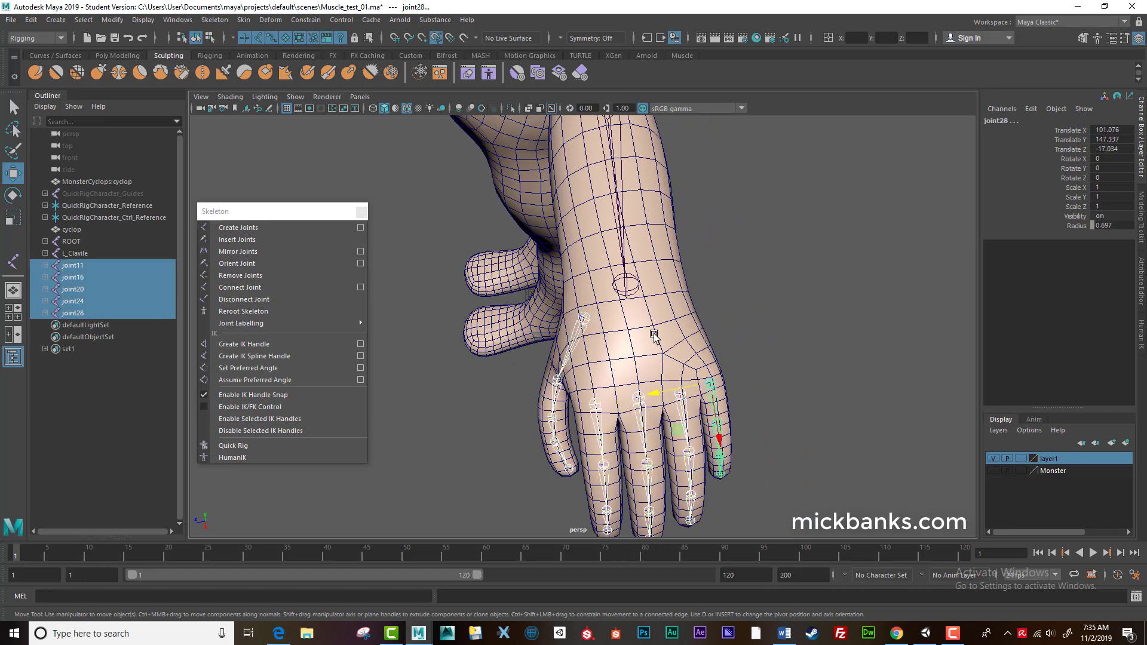
{"action": "left_click", "coordinate": [629, 292], "text": "shift"}
{"action": "key", "text": "p"}
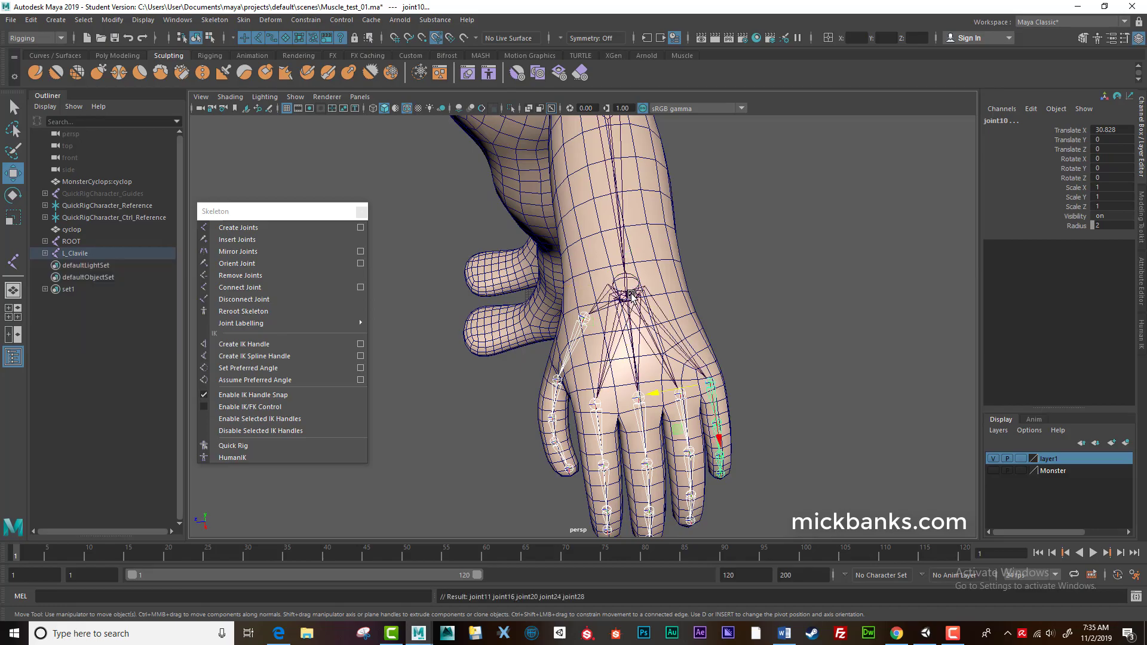
Examine the connected hand joints and the alignment of the elbow and shoulder joints within the left arm.
{"action": "scroll", "coordinate": [676, 365], "scroll_direction": "down", "scroll_amount": 5}
{"action": "left_click_drag", "start_coordinate": [588, 336], "coordinate": [693, 330], "text": "alt"}
{"action": "right_click_drag", "start_coordinate": [687, 336], "coordinate": [823, 423], "text": "alt"}
{"action": "left_click_drag", "start_coordinate": [824, 424], "coordinate": [788, 379], "text": "alt"}
{"action": "right_click_drag", "start_coordinate": [787, 379], "coordinate": [632, 346], "text": "alt"}
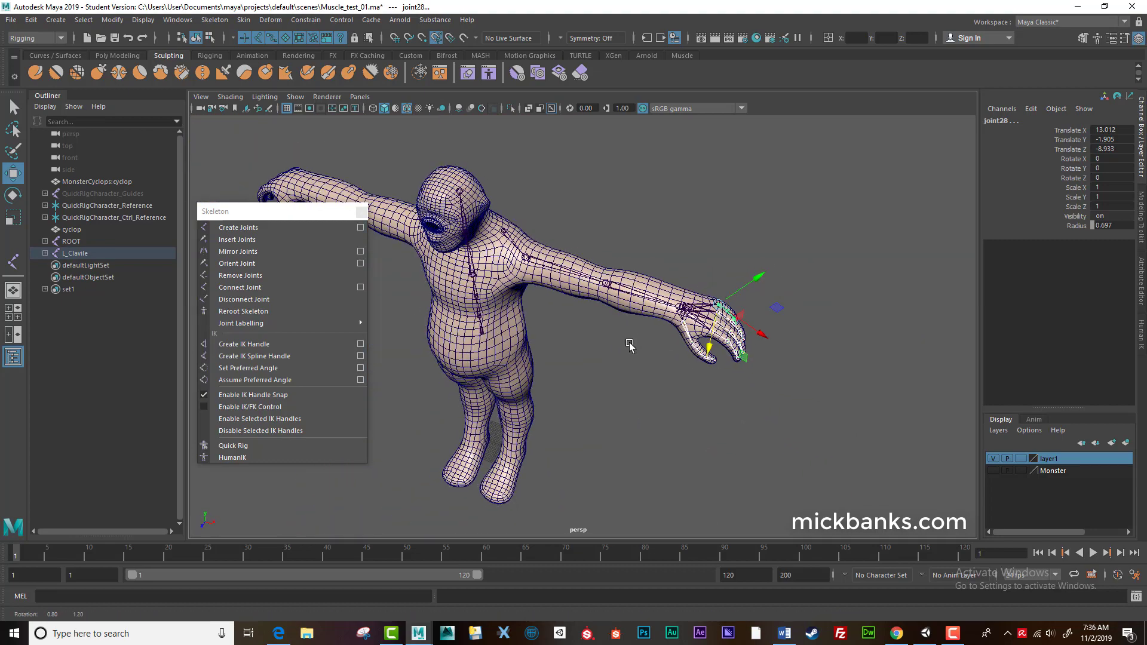
{"action": "left_click_drag", "start_coordinate": [632, 346], "coordinate": [515, 422], "text": "alt"}
{"action": "left_click", "coordinate": [610, 325]}
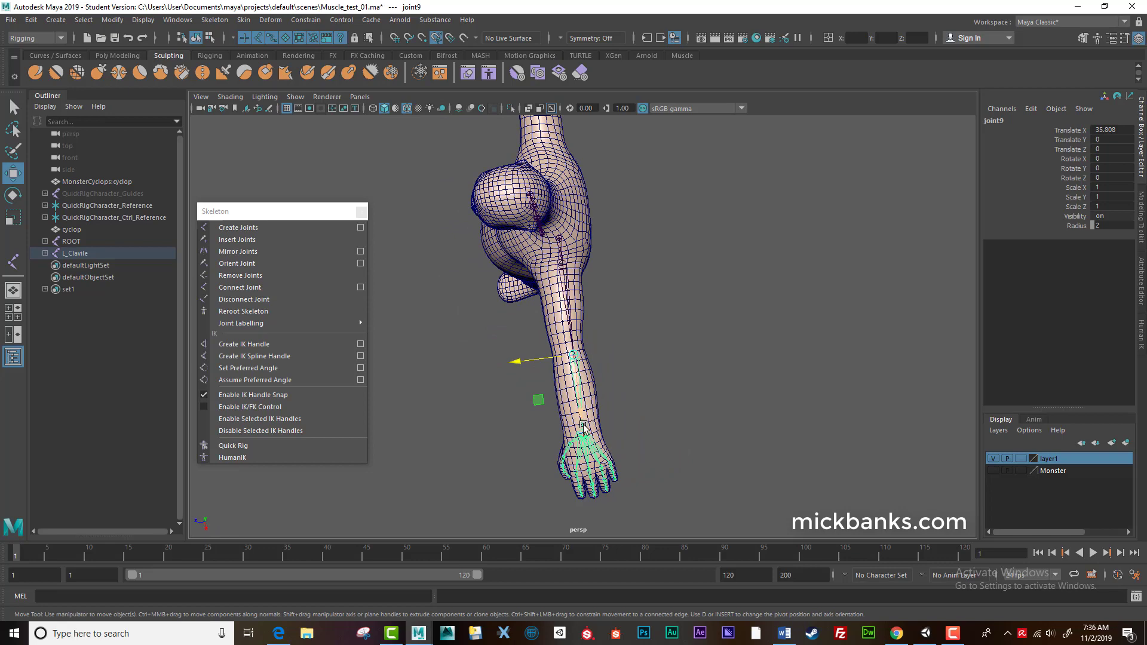
{"action": "left_click_drag", "start_coordinate": [458, 404], "coordinate": [509, 254], "text": "alt"}
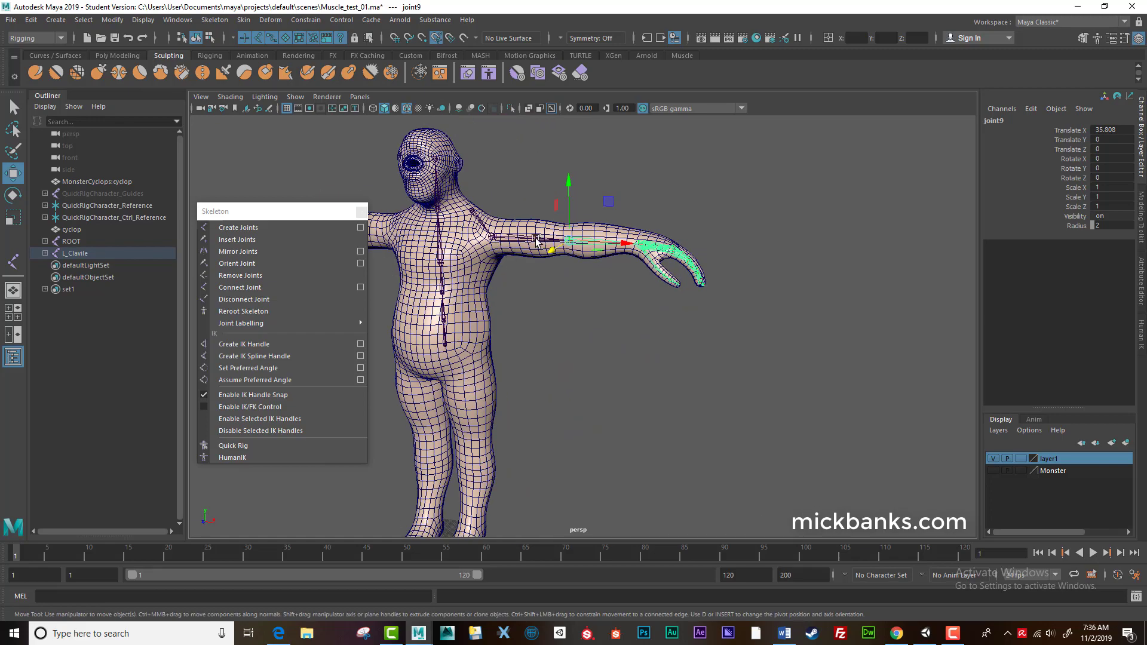
{"action": "left_click", "coordinate": [536, 240]}
{"action": "left_click_drag", "start_coordinate": [564, 289], "coordinate": [540, 351], "text": "alt"}
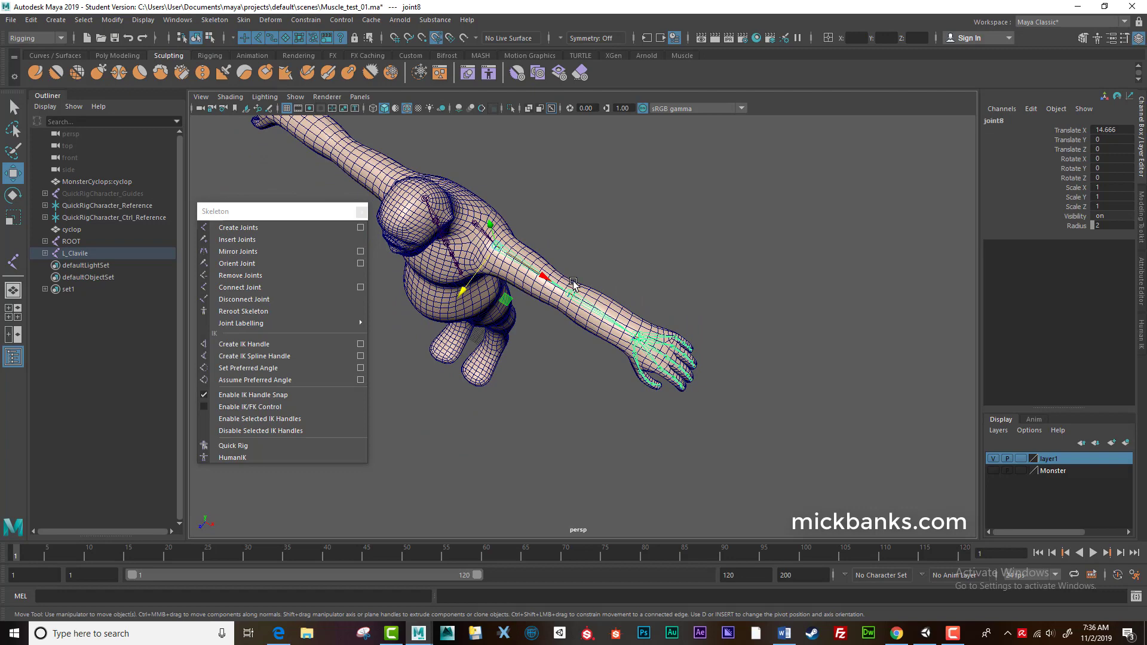
Rotate the left elbow joint to a Rotate Y of about -10.9 so the forearm bends forward.
{"action": "left_click_drag", "start_coordinate": [323, 213], "coordinate": [310, 213]}
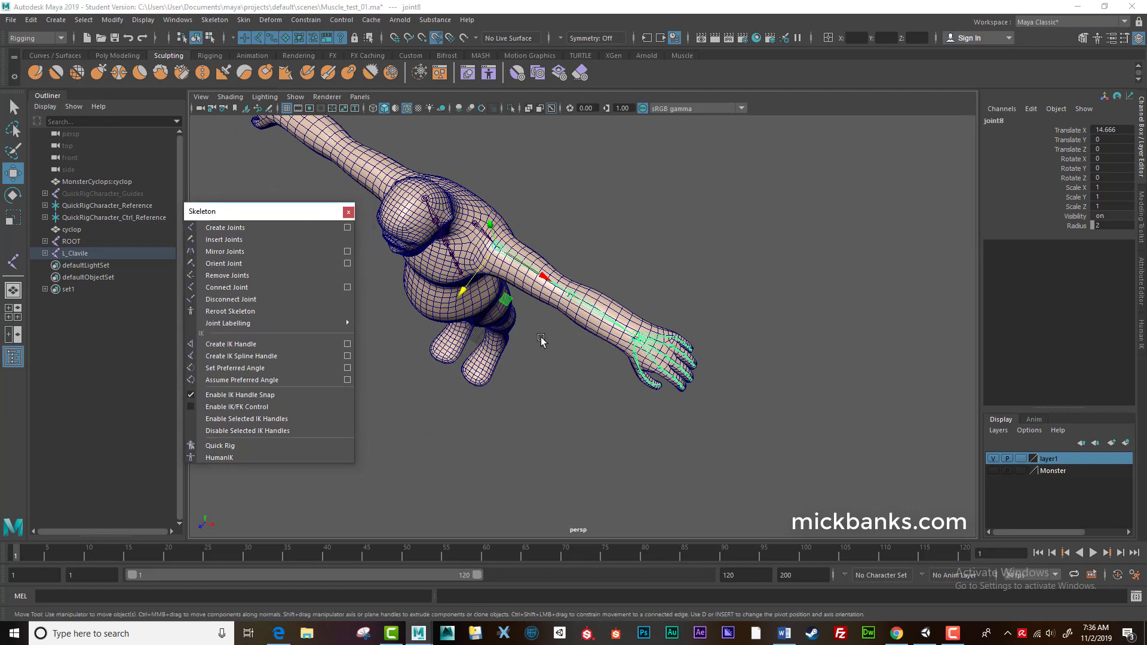
{"action": "left_click_drag", "start_coordinate": [541, 339], "coordinate": [450, 355], "text": "alt"}
{"action": "right_click_drag", "start_coordinate": [450, 355], "coordinate": [445, 332], "text": "alt"}
{"action": "left_click", "coordinate": [587, 337]}
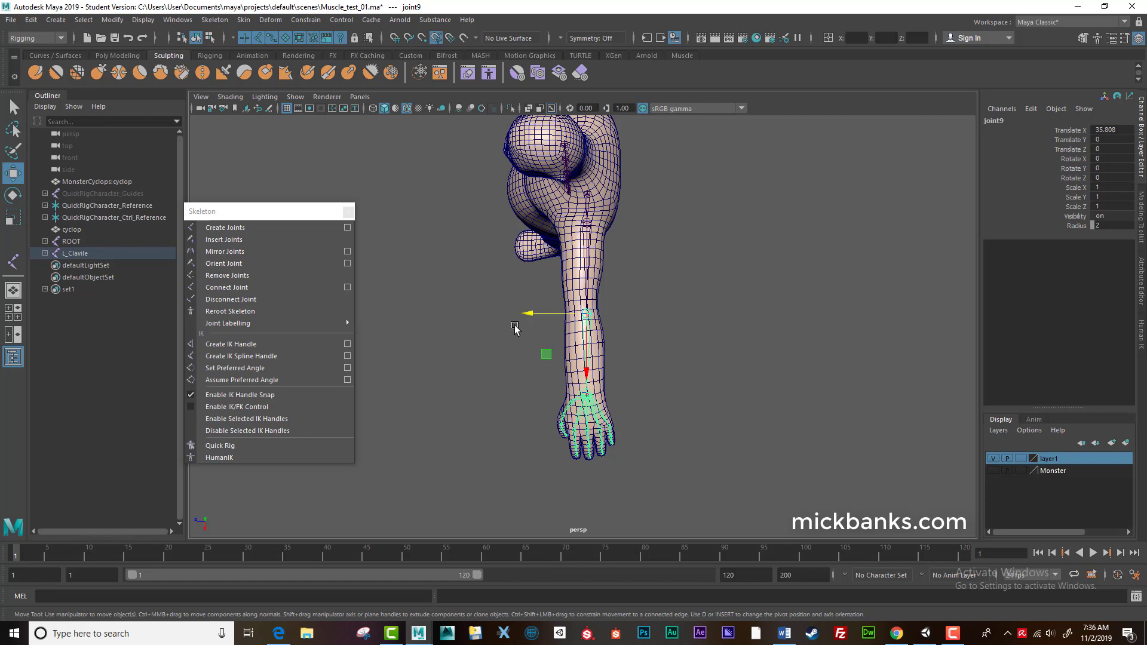
{"action": "key", "text": "e"}
{"action": "left_click_drag", "start_coordinate": [566, 363], "coordinate": [550, 361]}
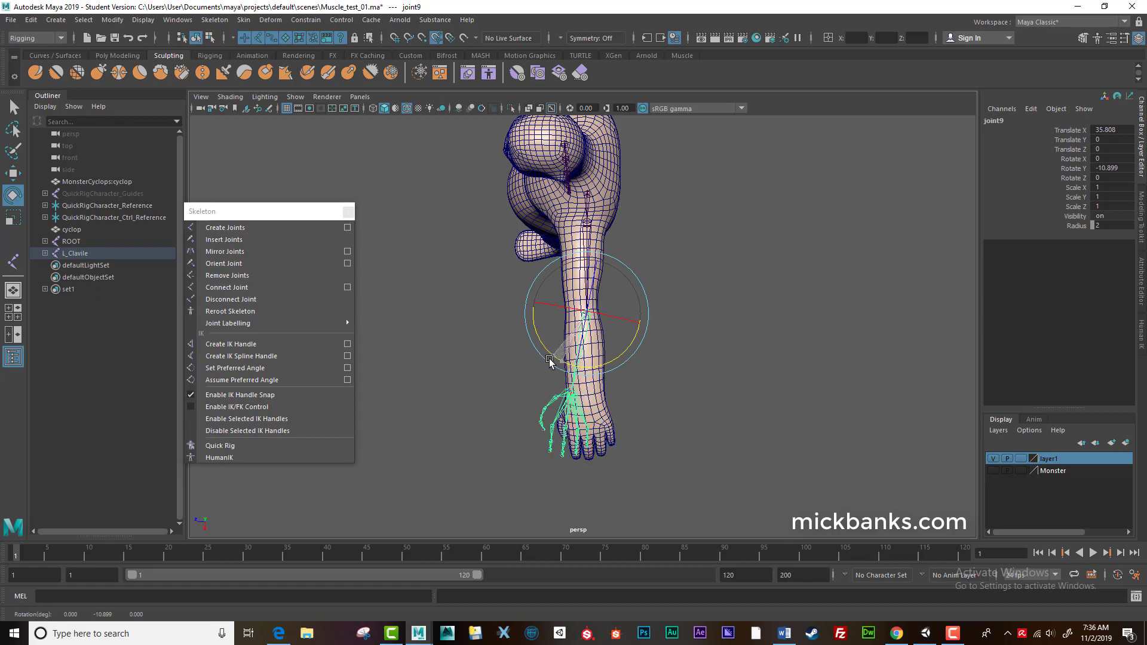
Set the preferred angle for the left arm chain starting at the shoulder joint.
{"action": "left_click", "coordinate": [586, 230]}
{"action": "left_click_drag", "start_coordinate": [586, 230], "coordinate": [552, 253], "text": "alt"}
{"action": "left_click_drag", "start_coordinate": [284, 209], "coordinate": [297, 184]}
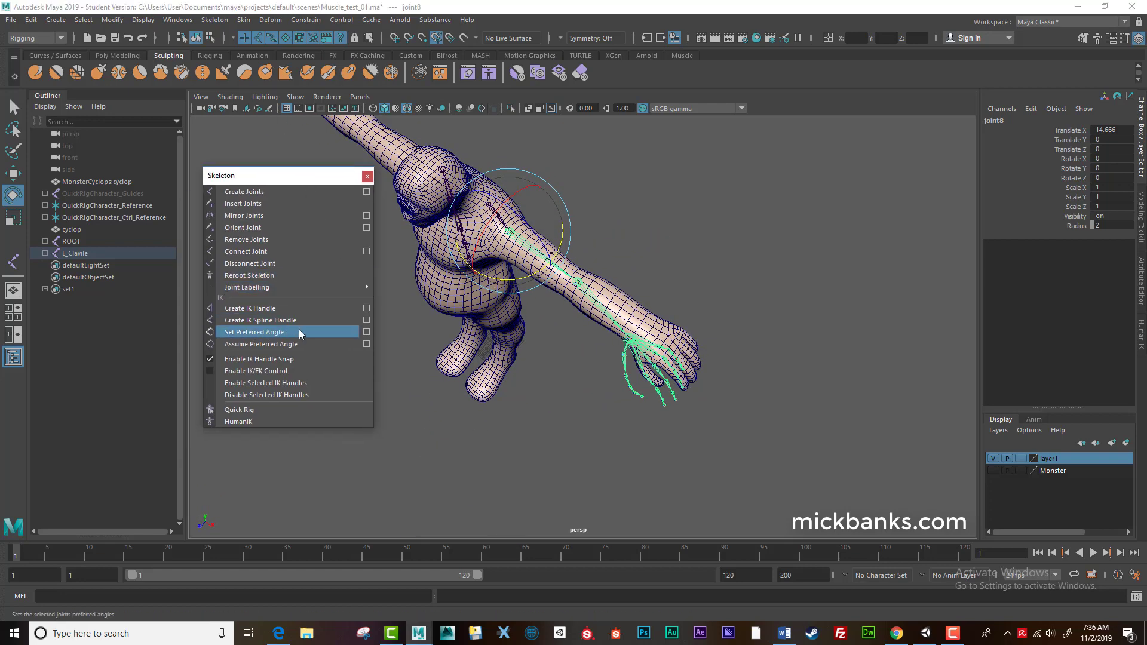
{"action": "left_click", "coordinate": [300, 331]}
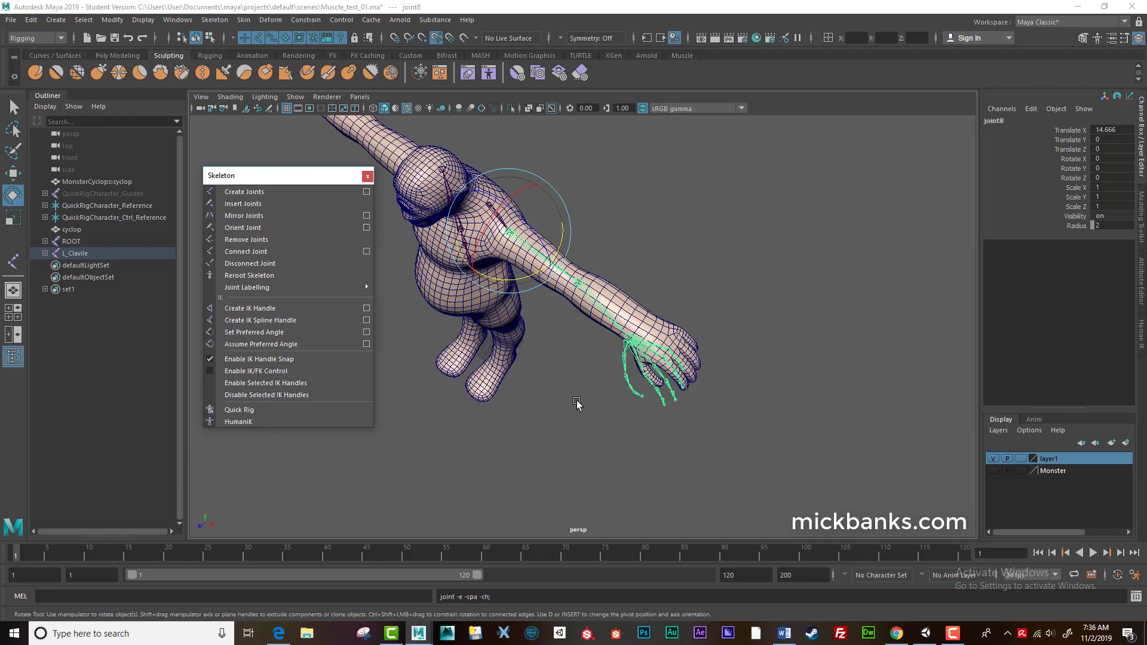
Reset the left elbow joint's Rotate Y to 0.
{"action": "left_click", "coordinate": [591, 302]}
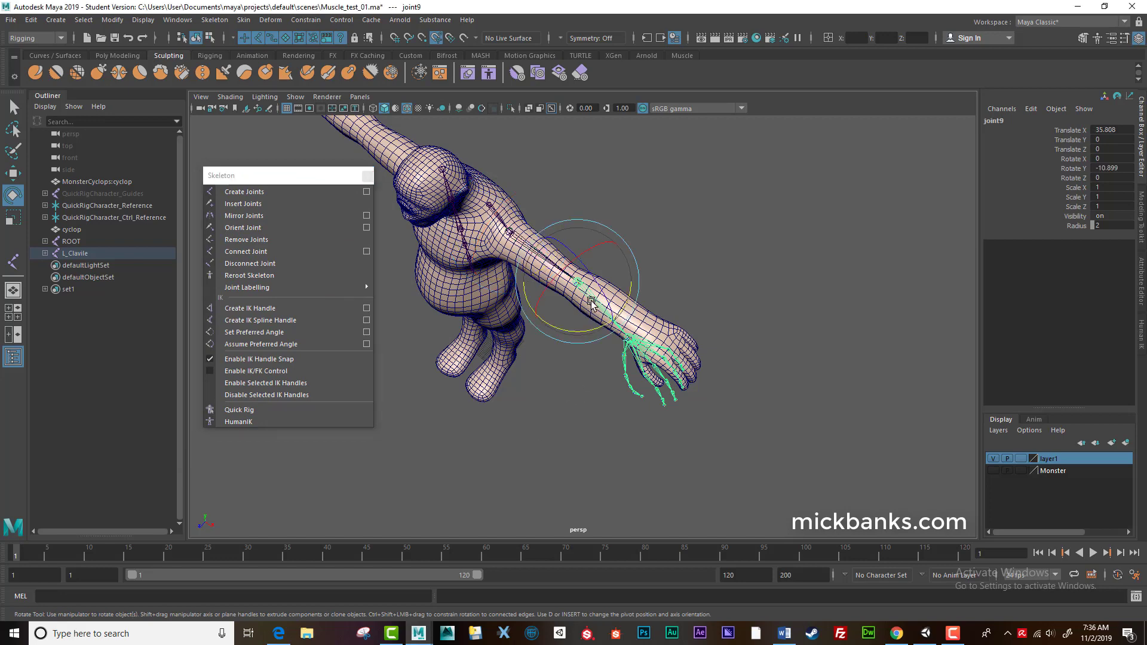
{"action": "left_click", "coordinate": [1106, 169]}
{"action": "key", "text": "Return"}
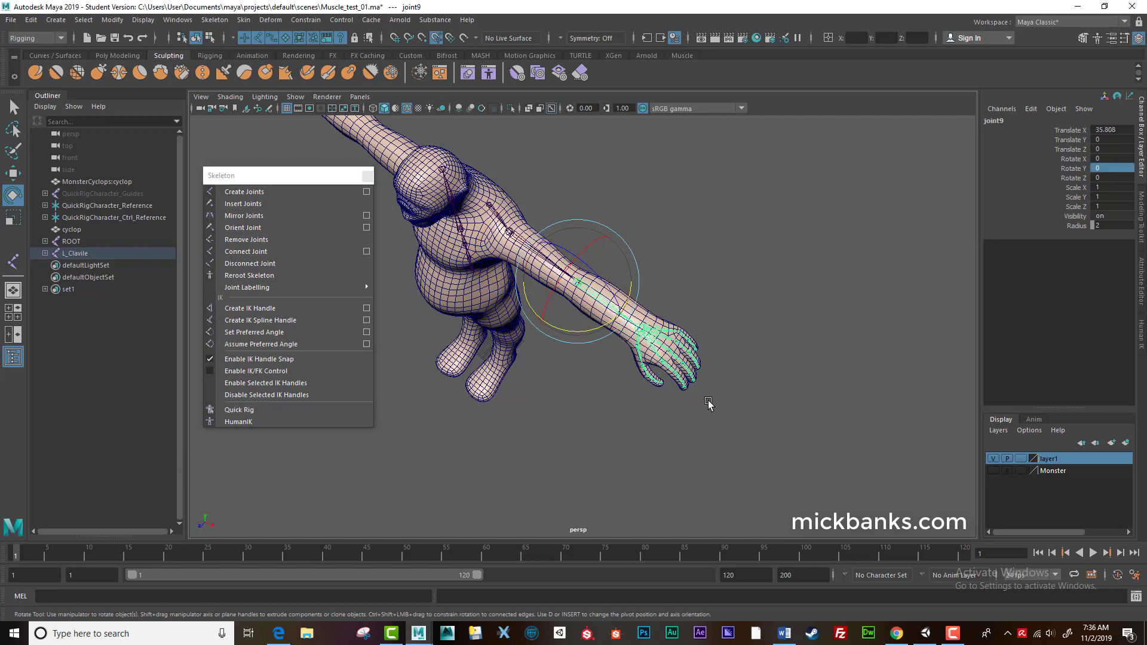
Create an IK handle running from the left shoulder joint to the left wrist joint.
{"action": "middle_click_drag", "start_coordinate": [578, 390], "coordinate": [692, 385], "text": "alt"}
{"action": "right_click_drag", "start_coordinate": [691, 384], "coordinate": [622, 387], "text": "alt"}
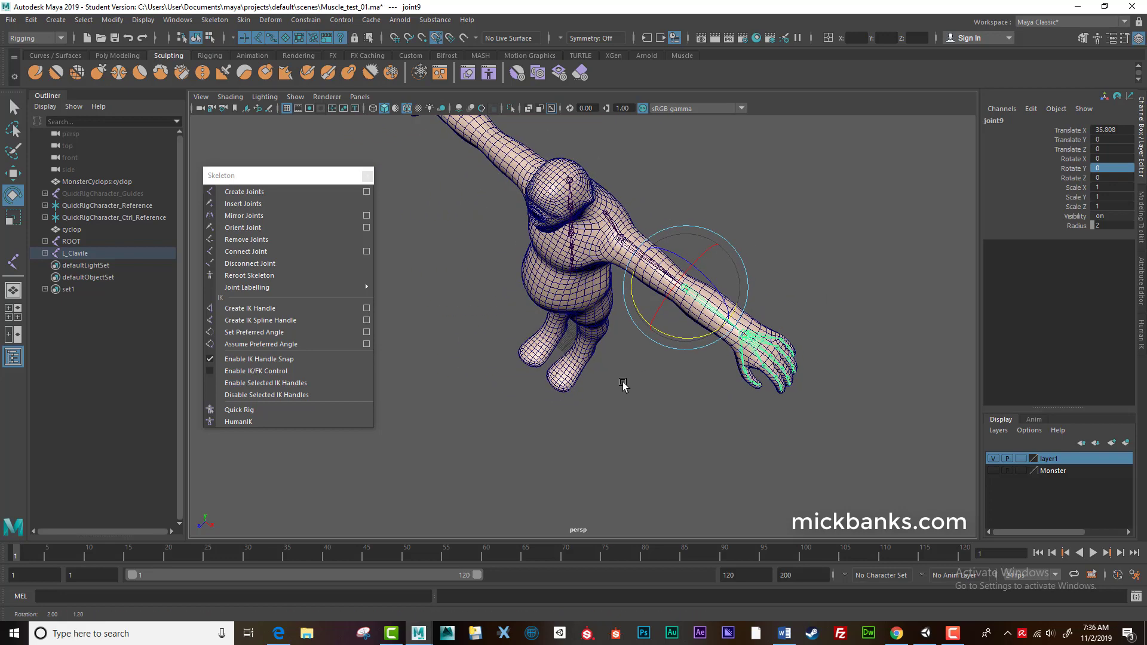
{"action": "left_click", "coordinate": [619, 242]}
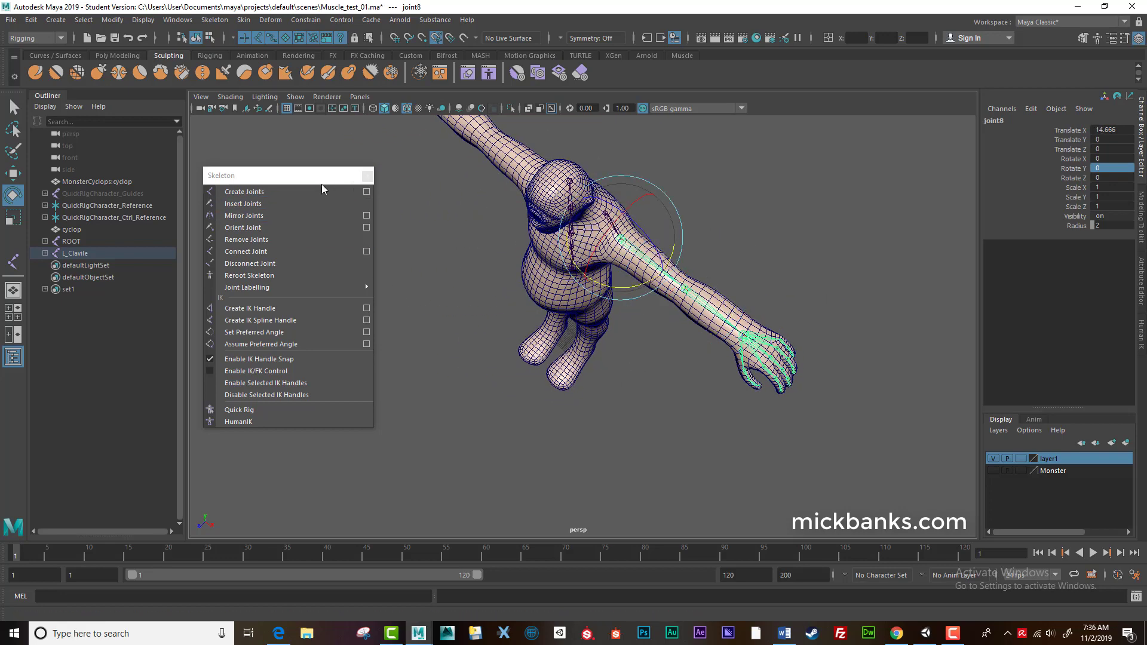
{"action": "left_click_drag", "start_coordinate": [321, 184], "coordinate": [323, 163]}
{"action": "left_click", "coordinate": [264, 288]}
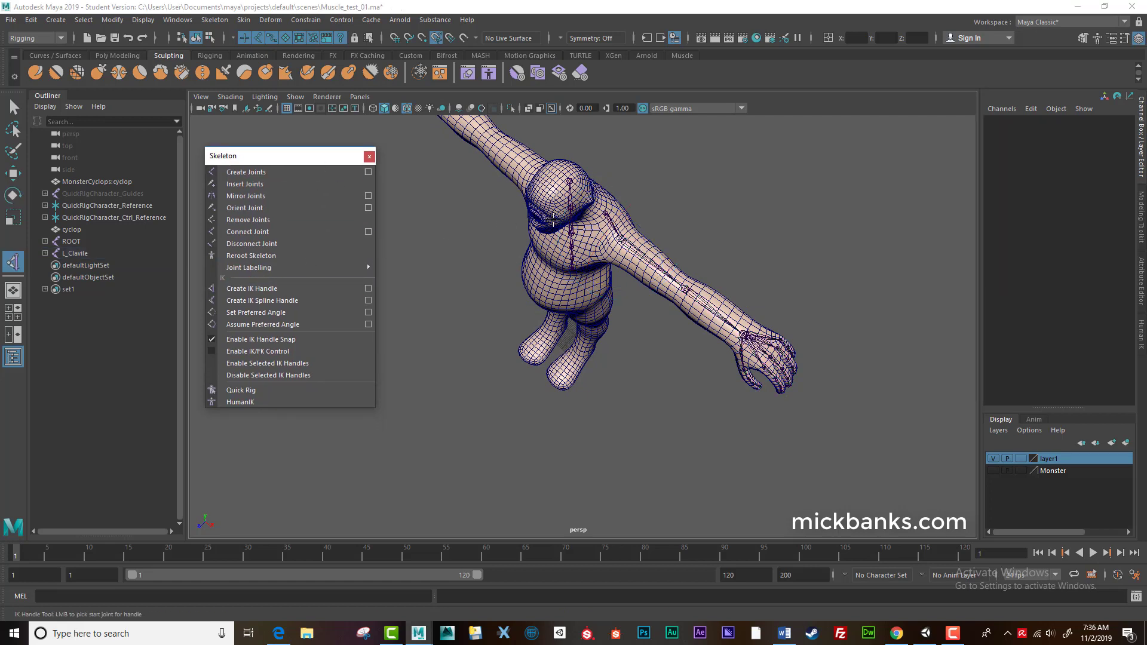
{"action": "left_click", "coordinate": [627, 245]}
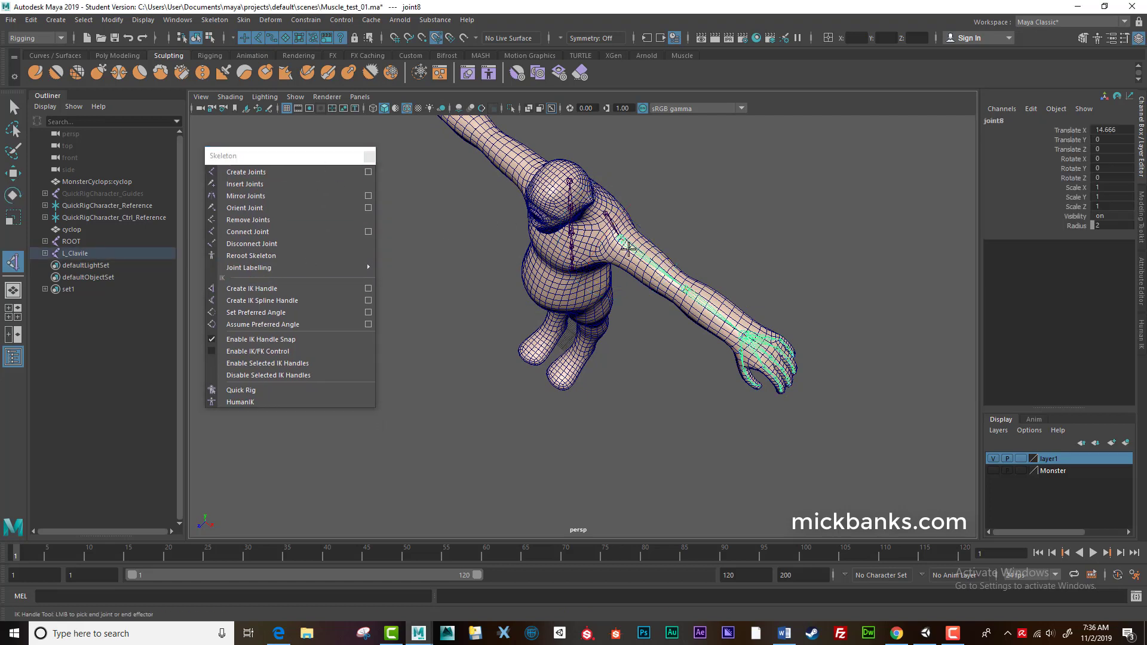
{"action": "left_click", "coordinate": [741, 337]}
{"action": "key", "text": "e"}
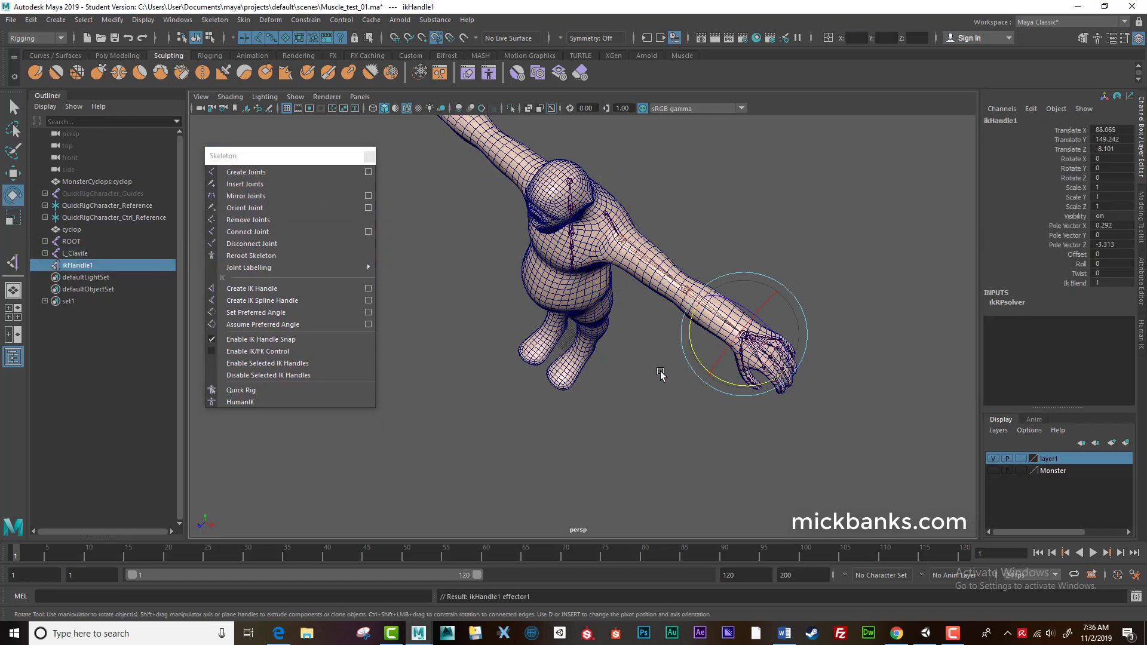
Hide the character mesh by turning off layer1's visibility, leaving the left arm skeleton in close view.
{"action": "left_click", "coordinate": [994, 458]}
{"action": "left_click_drag", "start_coordinate": [627, 338], "coordinate": [569, 300], "text": "alt"}
{"action": "right_click_drag", "start_coordinate": [570, 300], "coordinate": [717, 287], "text": "alt"}
{"action": "middle_click_drag", "start_coordinate": [717, 286], "coordinate": [485, 385], "text": "alt"}
{"action": "right_click_drag", "start_coordinate": [681, 380], "coordinate": [499, 360], "text": "alt"}
{"action": "middle_click_drag", "start_coordinate": [499, 360], "coordinate": [510, 436], "text": "alt"}
{"action": "right_click_drag", "start_coordinate": [567, 412], "coordinate": [712, 449], "text": "alt"}
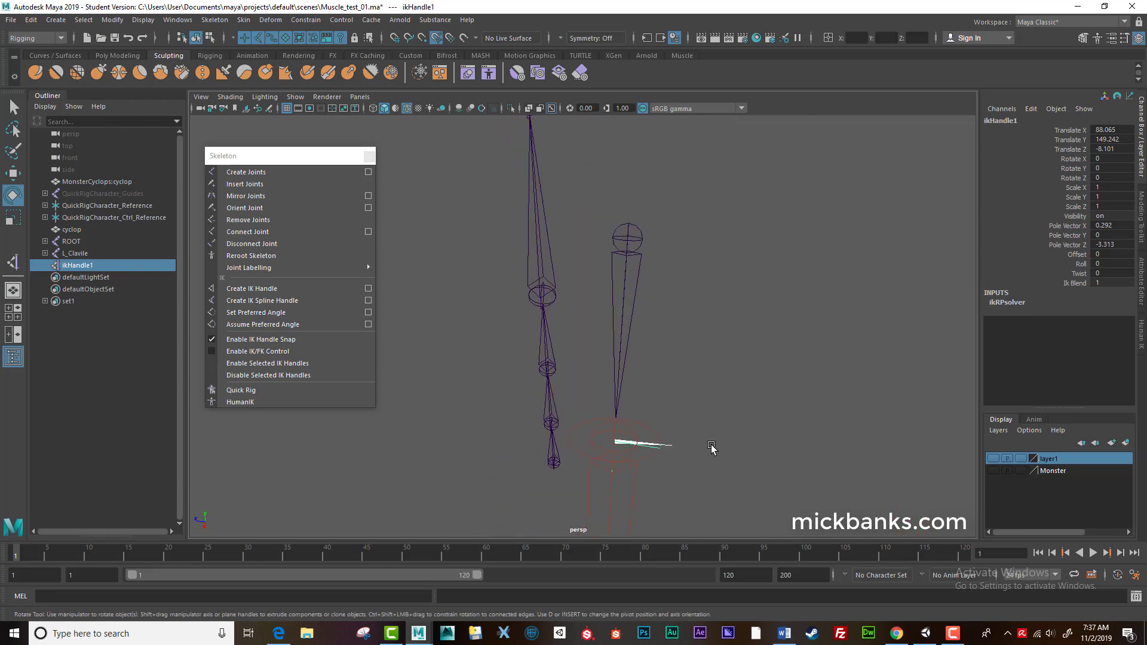
Examine the IK handle's pole vector direction at the left shoulder joint.
{"action": "left_click_drag", "start_coordinate": [711, 448], "coordinate": [701, 424], "text": "alt"}
{"action": "right_click_drag", "start_coordinate": [697, 397], "coordinate": [856, 463], "text": "alt"}
{"action": "middle_click_drag", "start_coordinate": [799, 411], "coordinate": [726, 408], "text": "alt"}
{"action": "left_click_drag", "start_coordinate": [726, 406], "coordinate": [619, 389], "text": "alt"}
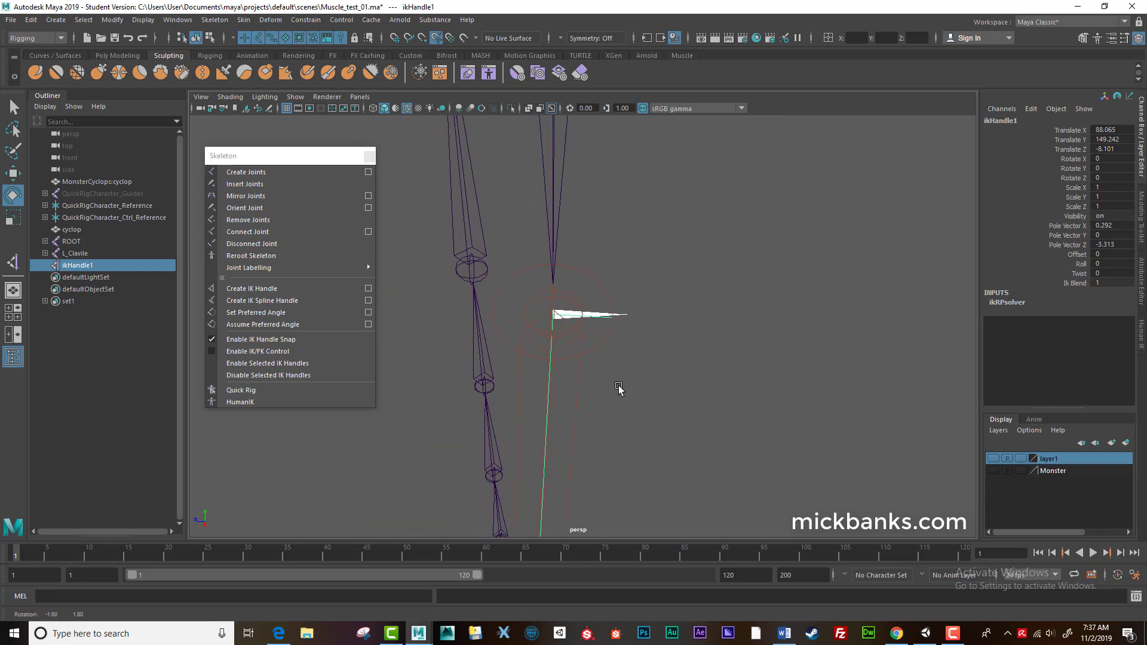
{"action": "right_click_drag", "start_coordinate": [665, 400], "coordinate": [520, 360], "text": "alt"}
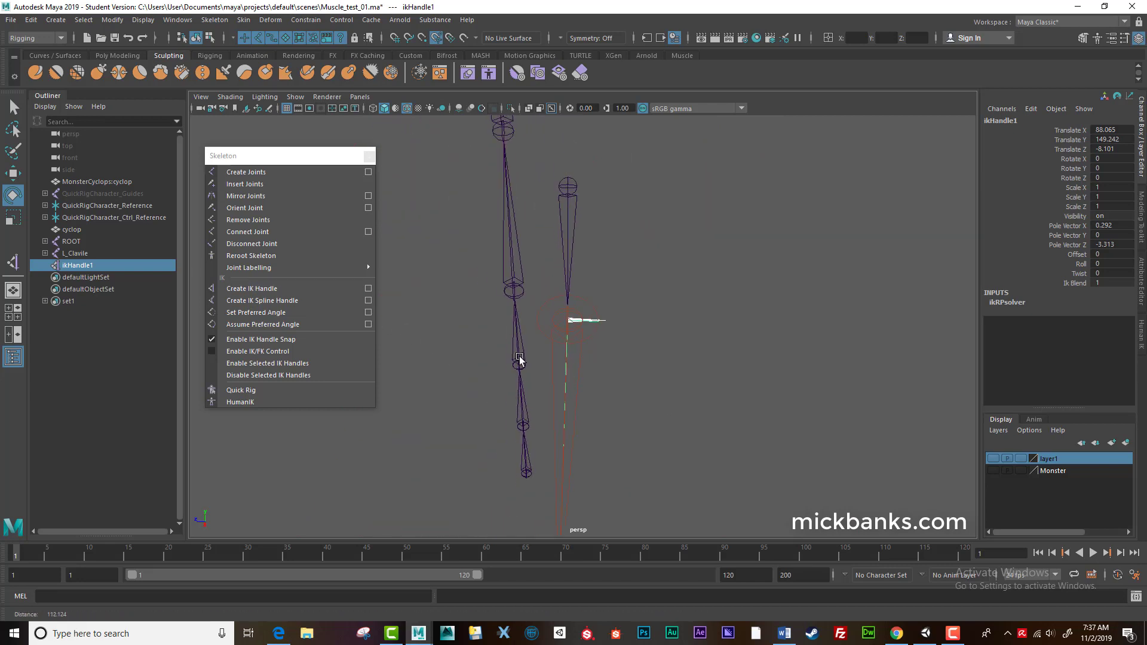
{"action": "middle_click_drag", "start_coordinate": [520, 359], "coordinate": [539, 267], "text": "alt"}
{"action": "right_click_drag", "start_coordinate": [539, 267], "coordinate": [523, 296], "text": "alt"}
{"action": "left_click_drag", "start_coordinate": [523, 296], "coordinate": [545, 306], "text": "alt"}
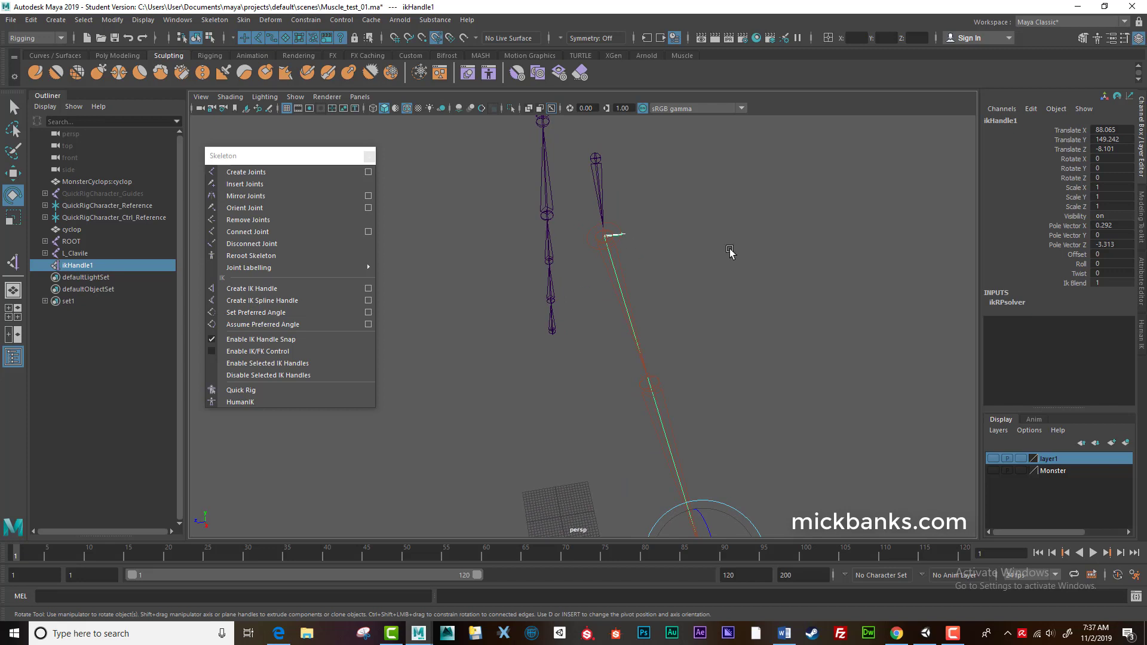
Test the left arm's bend by moving the wrist IK handle around, and undo the moves.
{"action": "left_click_drag", "start_coordinate": [730, 251], "coordinate": [666, 320], "text": "alt"}
{"action": "key", "text": "w"}
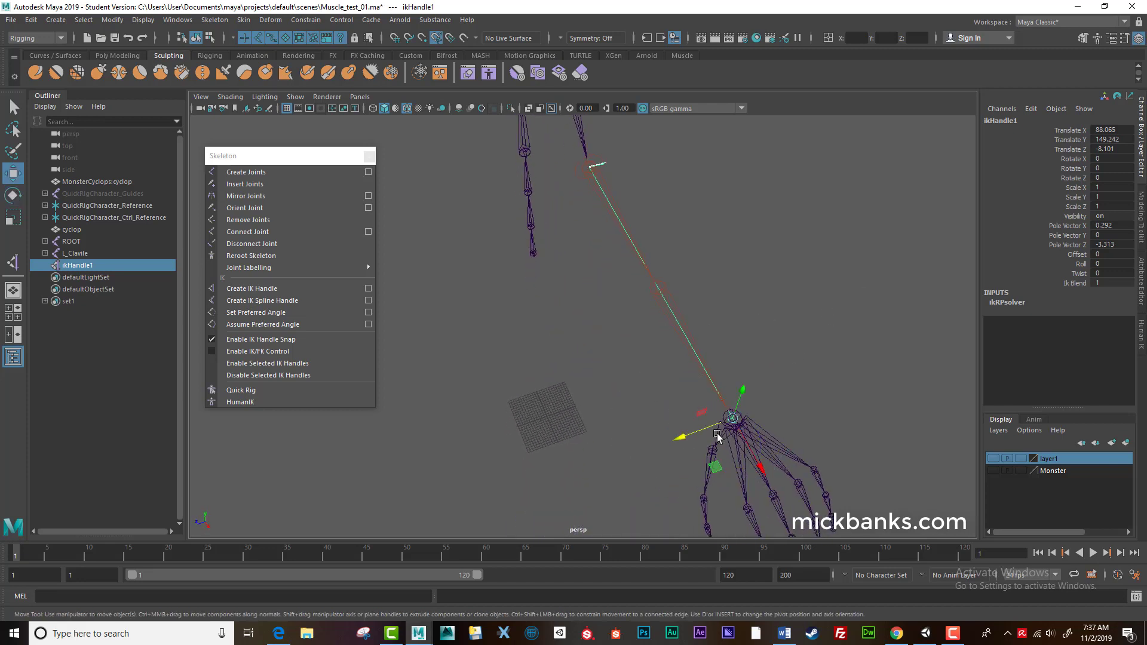
{"action": "left_click_drag", "start_coordinate": [731, 422], "coordinate": [584, 278]}
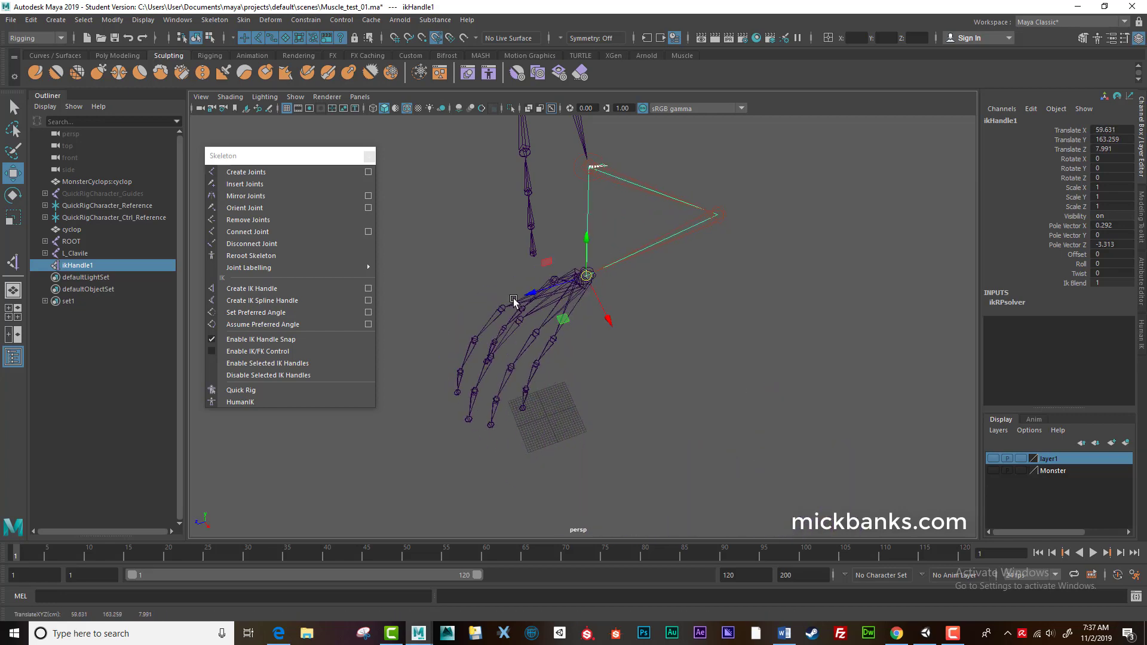
{"action": "left_click_drag", "start_coordinate": [515, 301], "coordinate": [609, 283], "text": "alt"}
{"action": "middle_click_drag", "start_coordinate": [646, 279], "coordinate": [648, 383], "text": "alt"}
{"action": "left_click_drag", "start_coordinate": [648, 382], "coordinate": [669, 379], "text": "alt"}
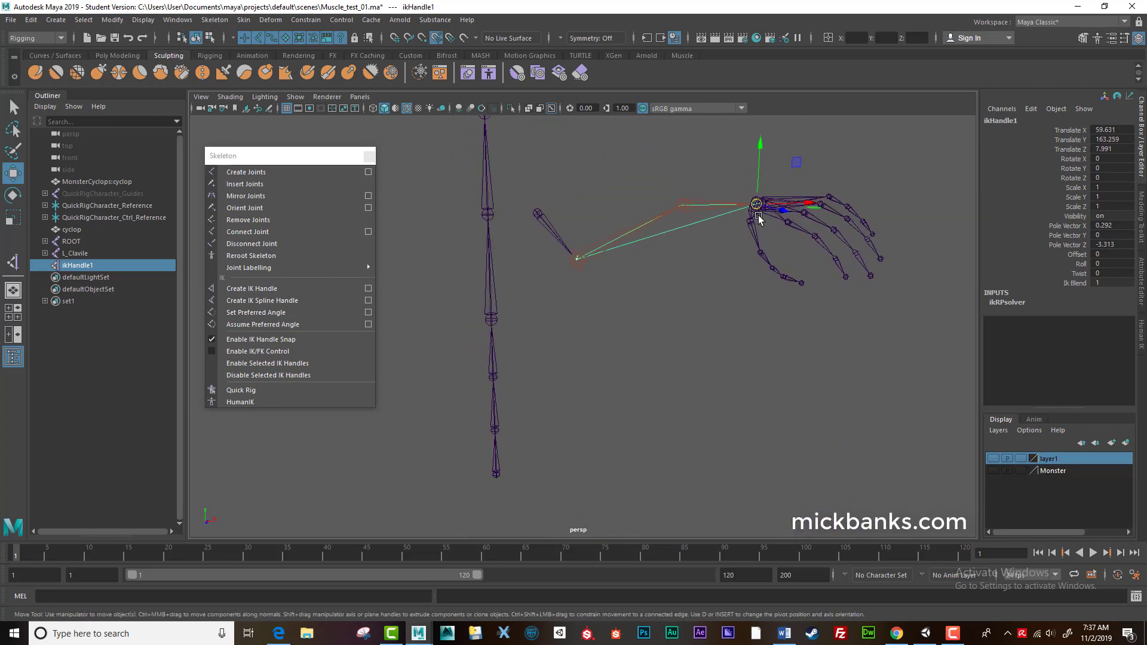
{"action": "left_click_drag", "start_coordinate": [757, 215], "coordinate": [804, 340]}
{"action": "key", "text": "ctrl+z"}
{"action": "left_click_drag", "start_coordinate": [681, 378], "coordinate": [661, 405], "text": "alt"}
{"action": "key", "text": "ctrl+z"}
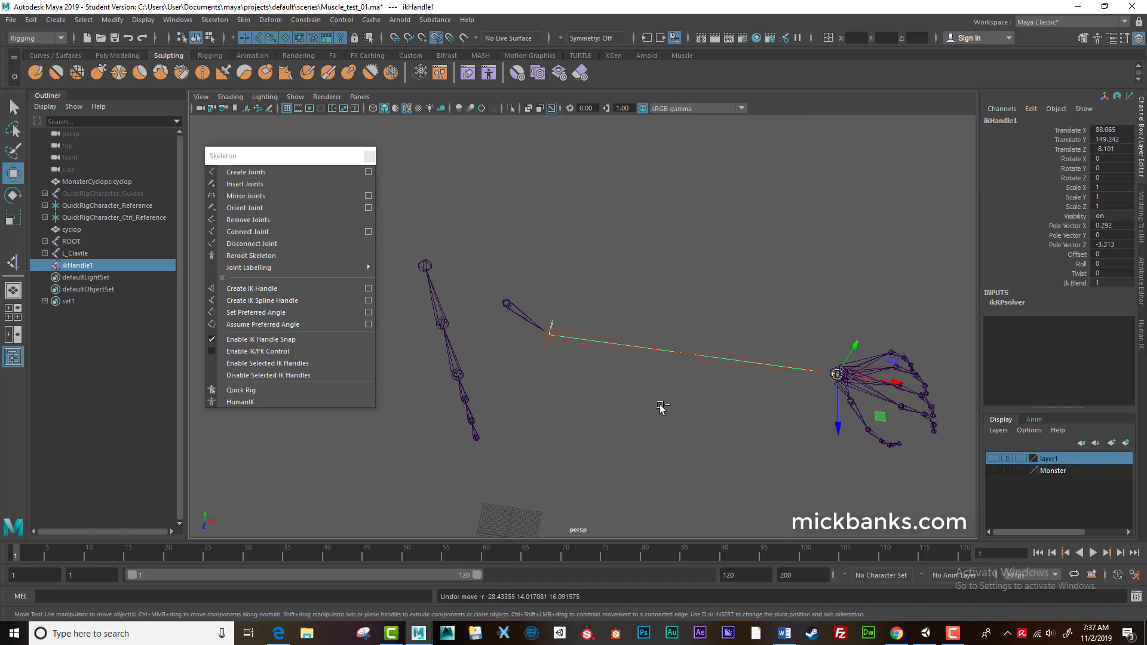
{"action": "left_click_drag", "start_coordinate": [719, 433], "coordinate": [604, 339], "text": "alt"}
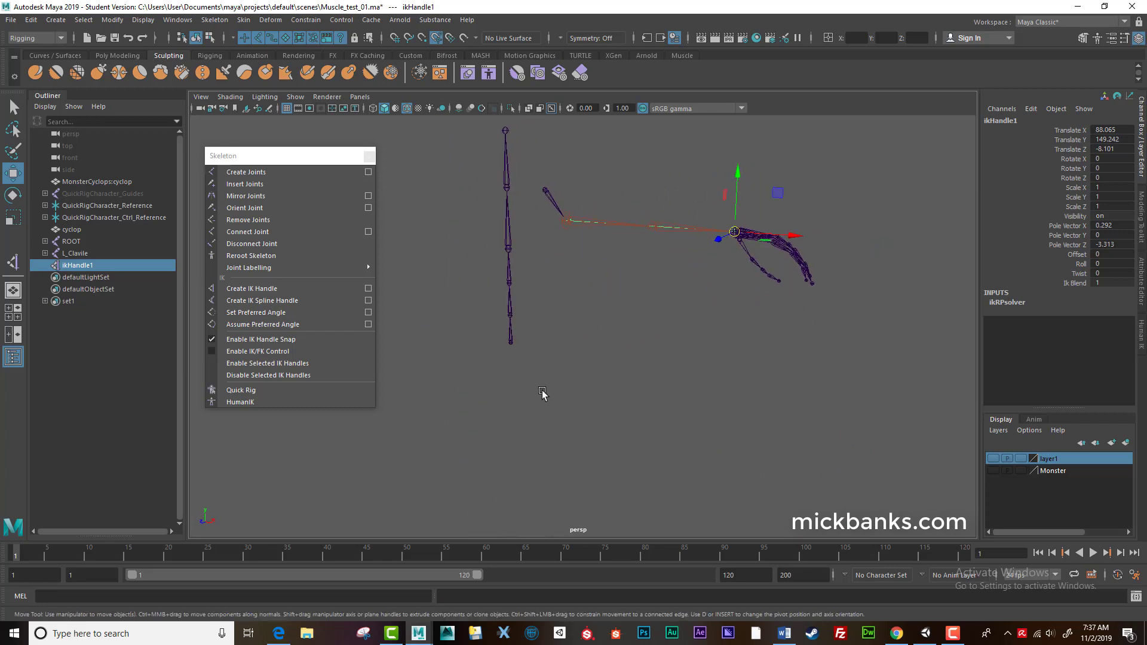
{"action": "left_click_drag", "start_coordinate": [543, 394], "coordinate": [572, 340], "text": "alt"}
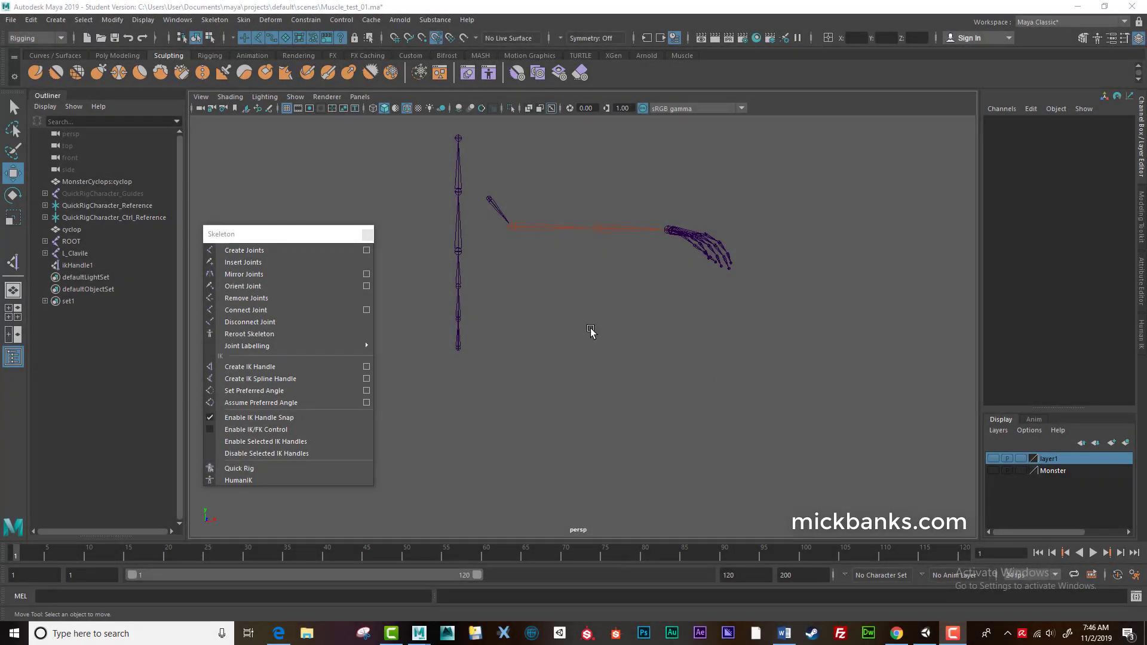
Create a locator and set its Local Scale X, Y and Z to 2.
{"action": "left_click", "coordinate": [574, 323]}
{"action": "middle_click_drag", "start_coordinate": [575, 323], "coordinate": [644, 325], "text": "alt"}
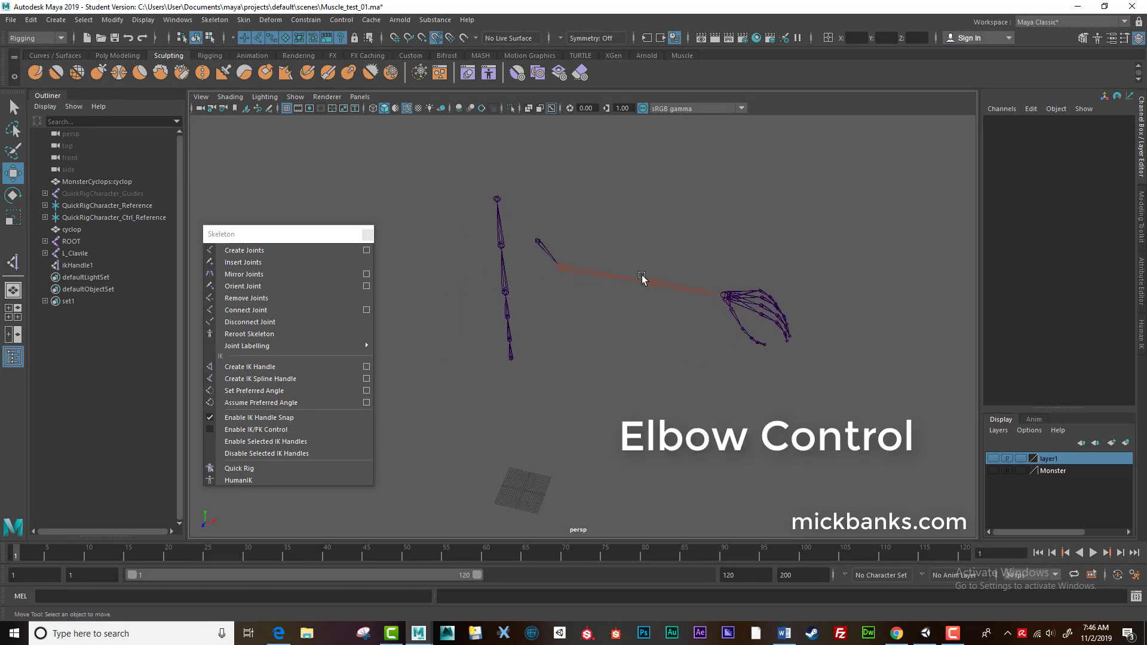
{"action": "left_click", "coordinate": [63, 22]}
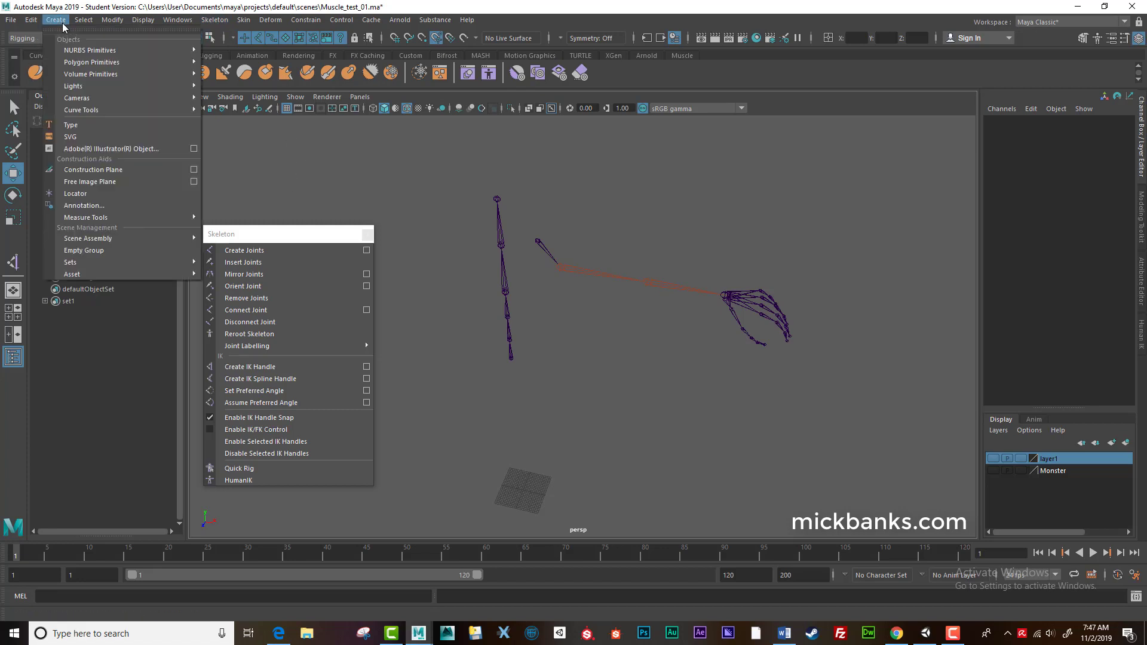
{"action": "left_click", "coordinate": [95, 193]}
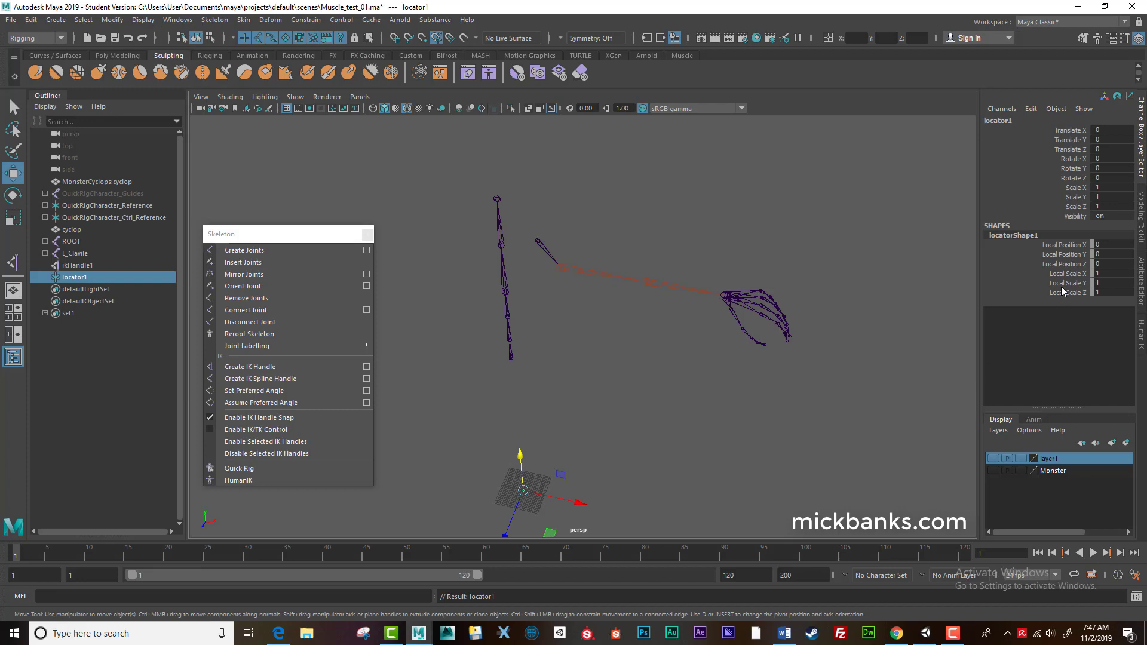
{"action": "left_click_drag", "start_coordinate": [1069, 276], "coordinate": [1115, 290]}
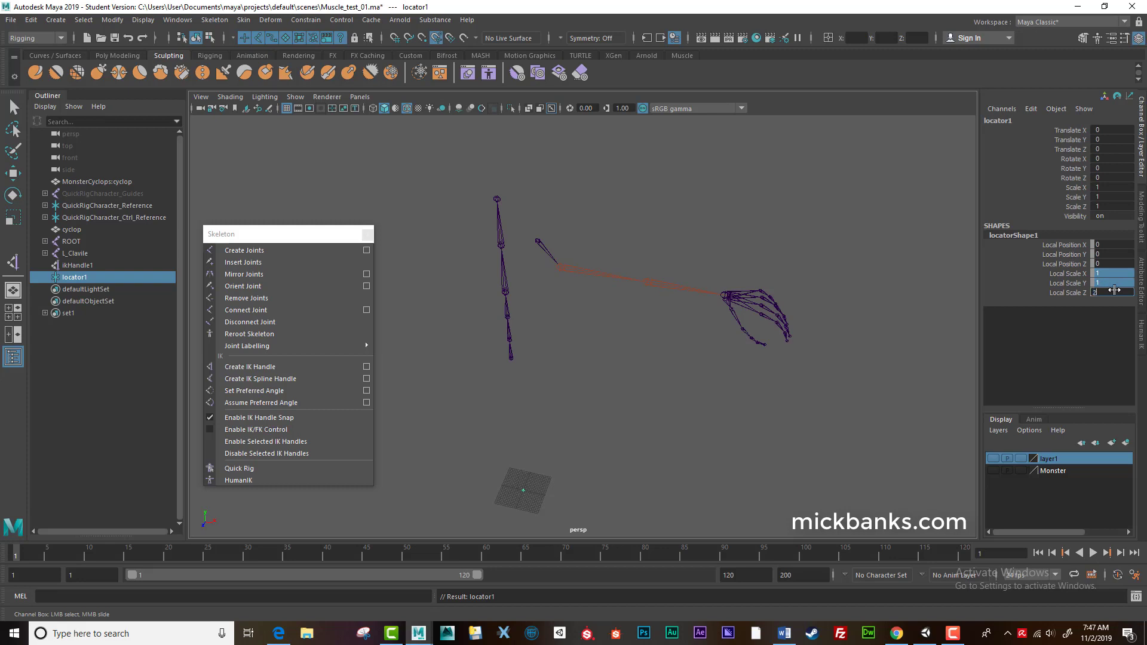
{"action": "key", "text": "Return"}
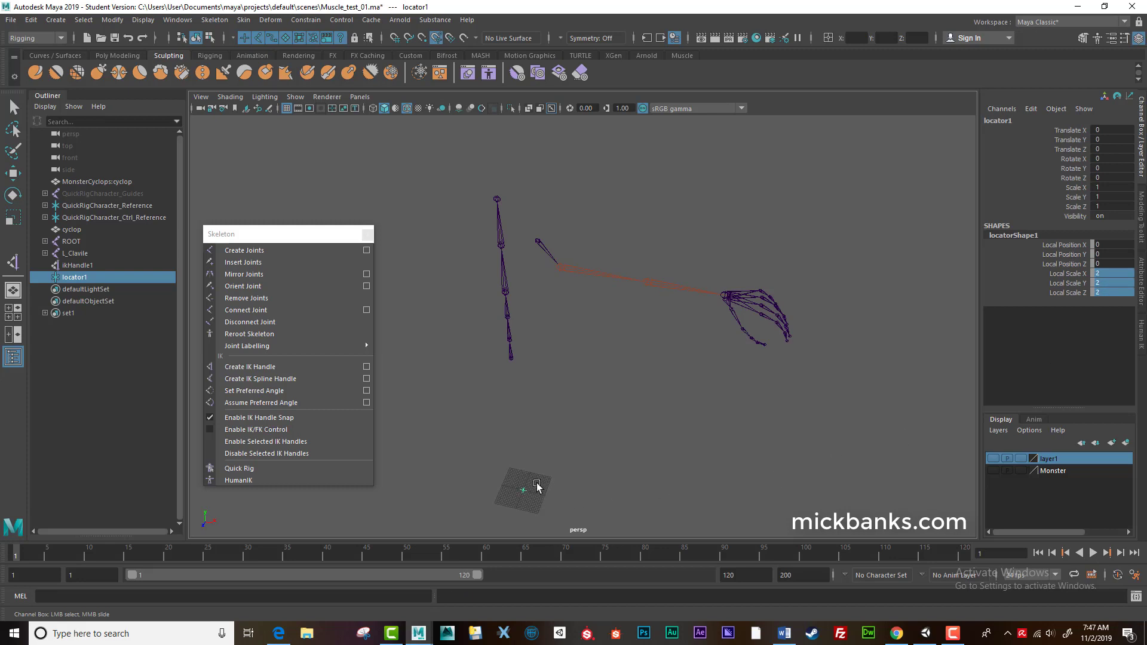
Snap the locator onto the left elbow joint and pull it back behind the elbow to a Translate Z of about -25.4.
{"action": "key", "text": "w"}
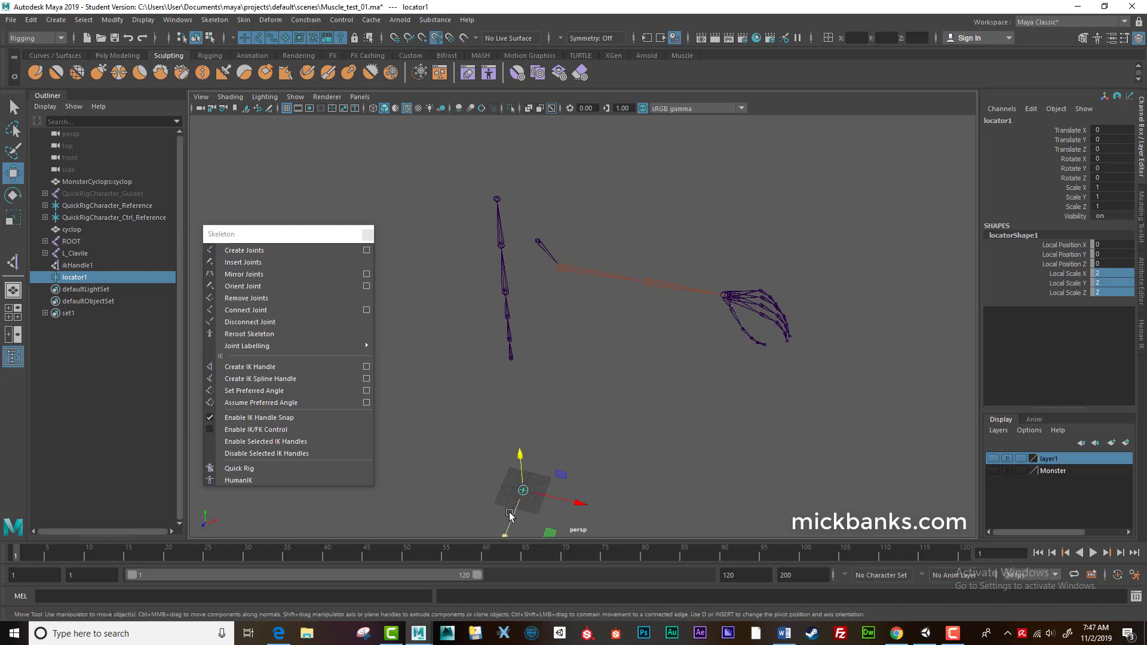
{"action": "left_click_drag", "start_coordinate": [518, 499], "coordinate": [609, 346]}
{"action": "right_click_drag", "start_coordinate": [609, 347], "coordinate": [738, 402], "text": "alt"}
{"action": "left_click_drag", "start_coordinate": [509, 383], "coordinate": [581, 353]}
Rename the locator as L_Elbow_Ctrl.
{"action": "left_click", "coordinate": [1029, 120]}
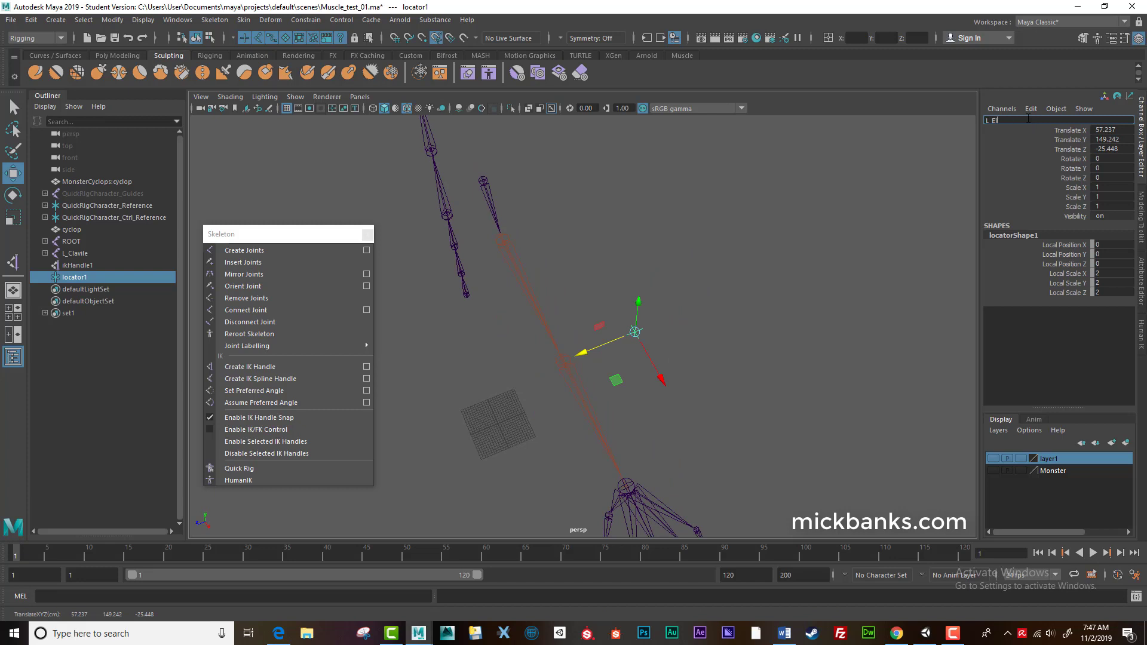
{"action": "type", "text": "L_Elbow_Ctrl"}
{"action": "key", "text": "Return"}
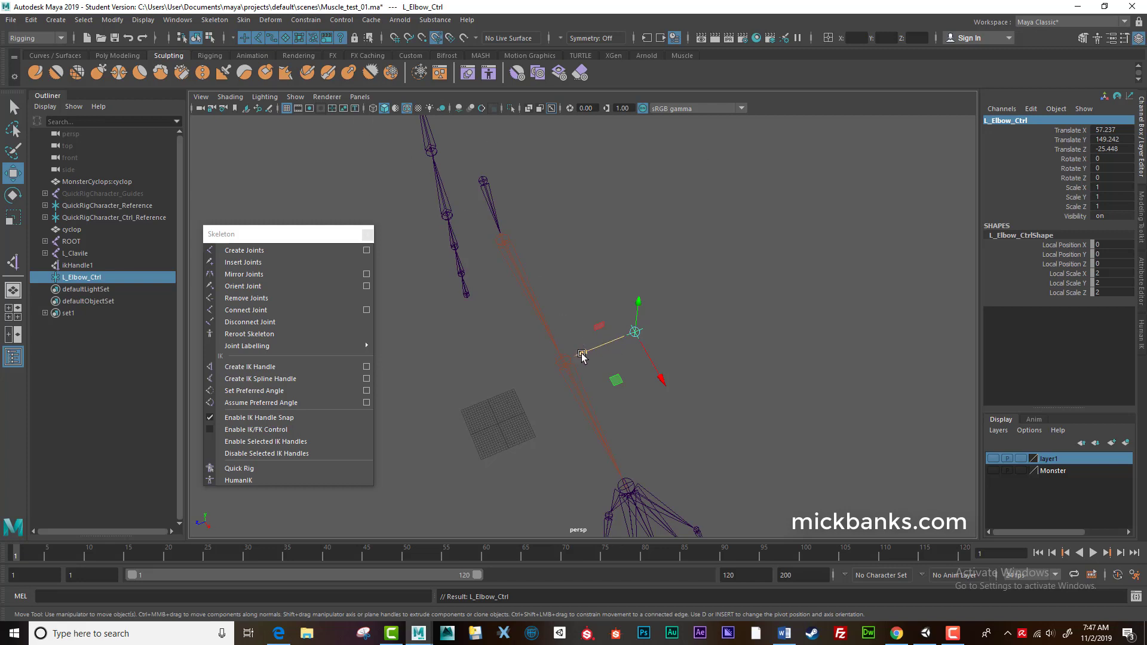
Move L_Elbow_Ctrl further behind the elbow to a Translate Z of about -28.6 and freeze its transformations.
{"action": "left_click_drag", "start_coordinate": [582, 357], "coordinate": [594, 352]}
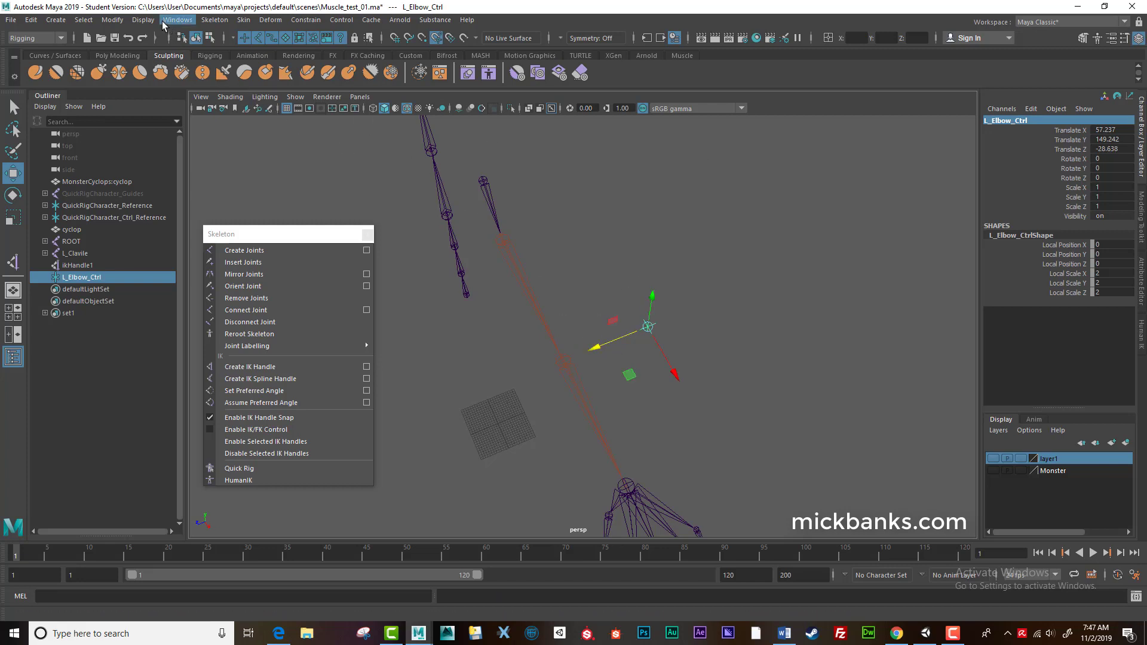
{"action": "left_click", "coordinate": [113, 20]}
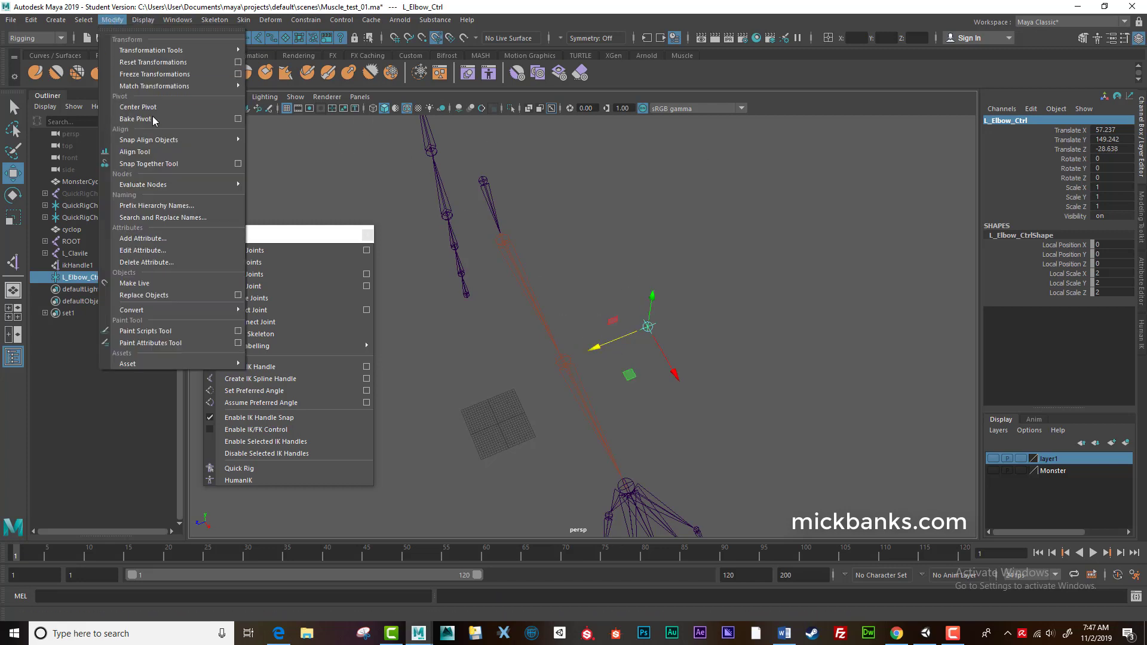
{"action": "left_click", "coordinate": [168, 74]}
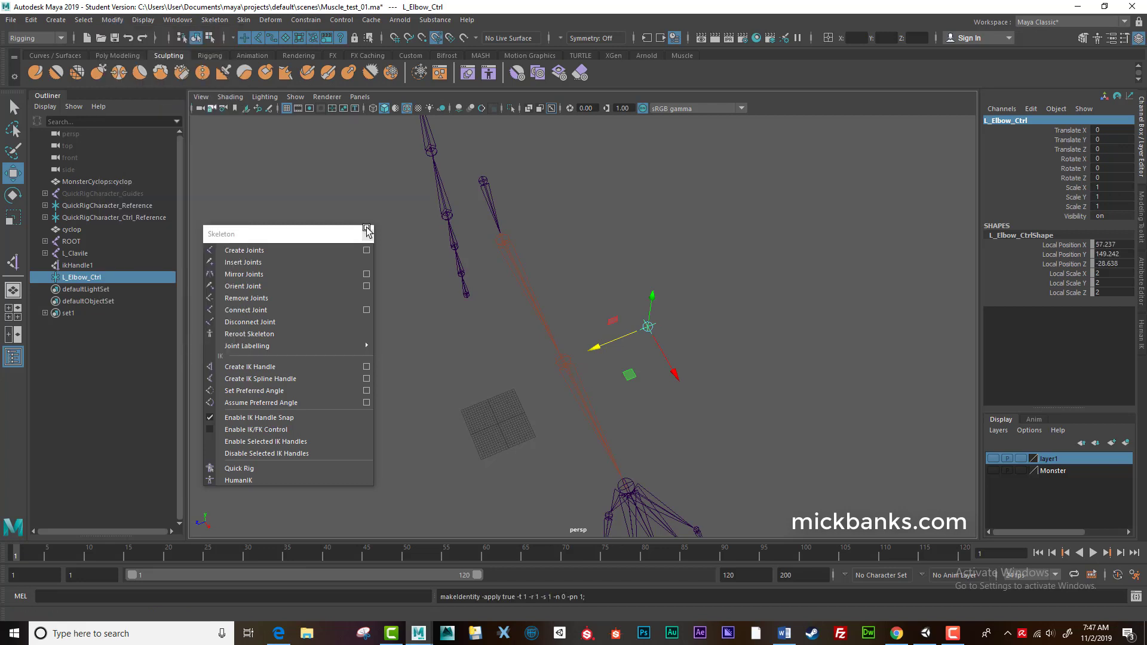
Add a Pole Vector constraint that makes the left arm's ikHandle1 follow L_Elbow_Ctrl.
{"action": "left_click_drag", "start_coordinate": [629, 404], "coordinate": [570, 269], "text": "alt"}
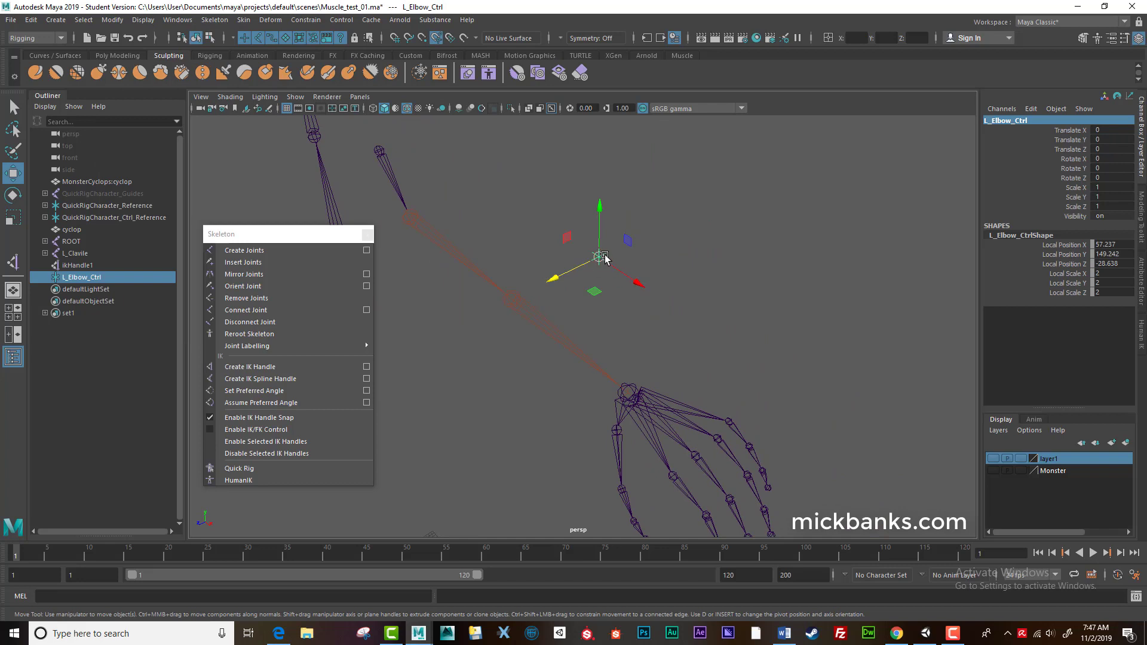
{"action": "left_click", "coordinate": [627, 395], "text": "shift"}
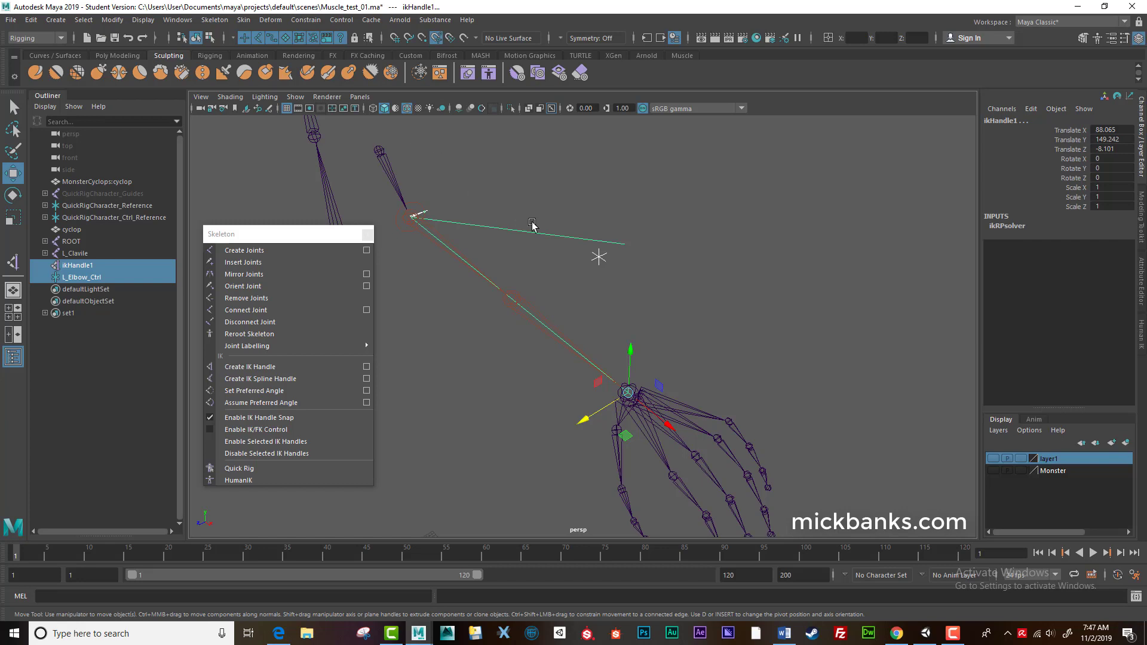
{"action": "left_click_drag", "start_coordinate": [302, 235], "coordinate": [293, 229]}
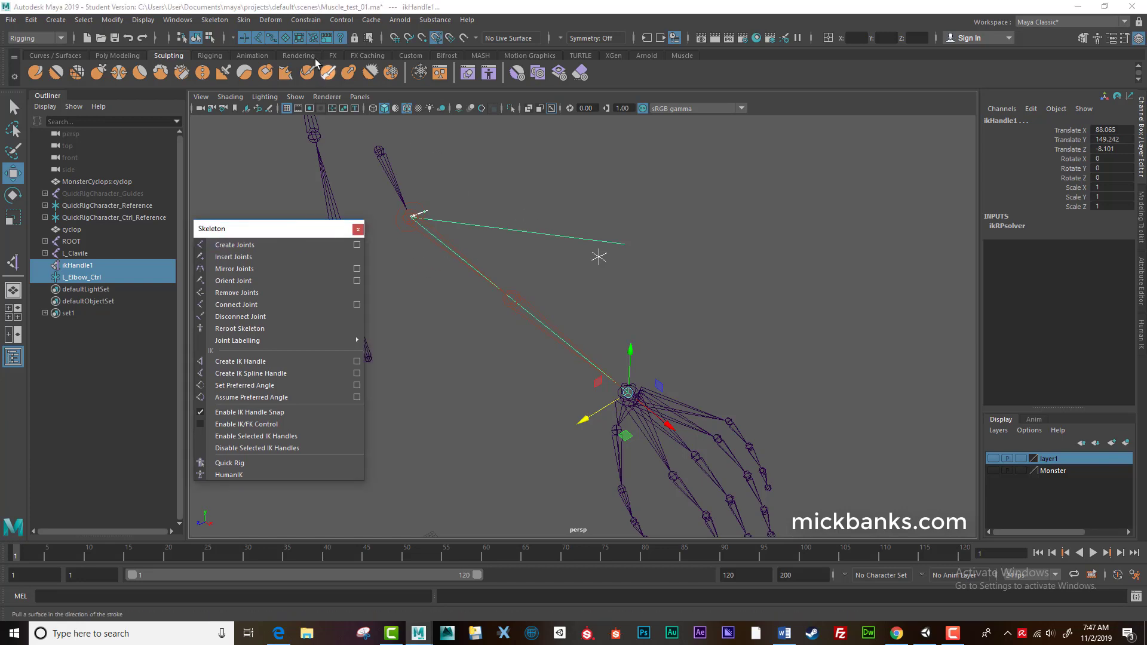
{"action": "left_click", "coordinate": [306, 20]}
{"action": "left_click", "coordinate": [317, 97]}
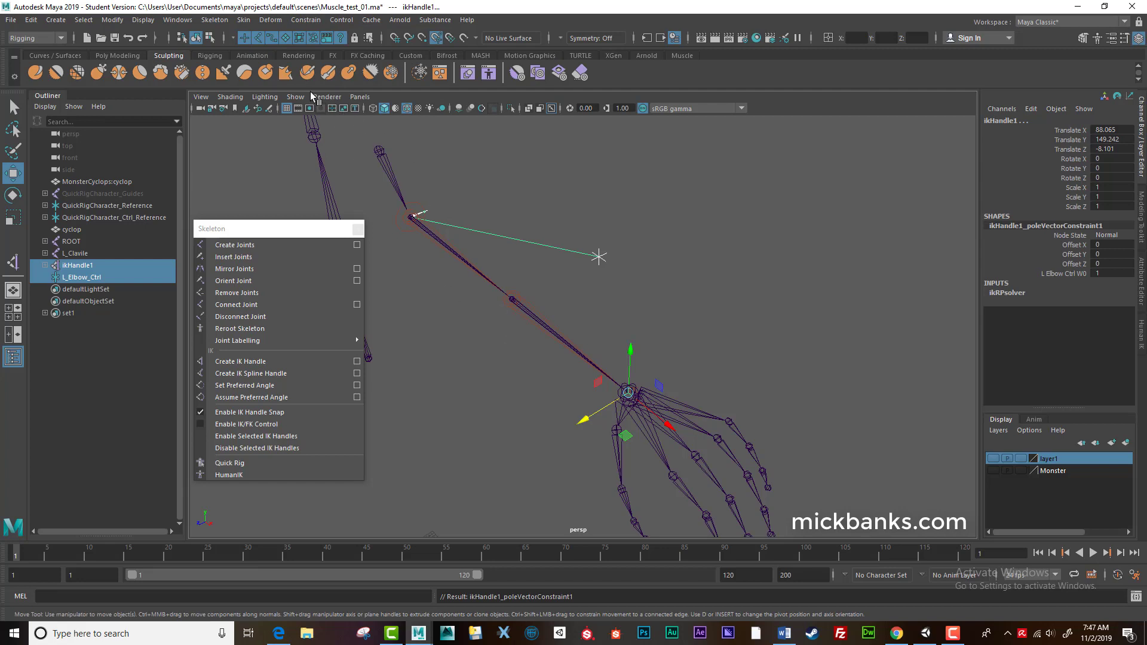
{"action": "left_click", "coordinate": [306, 20]}
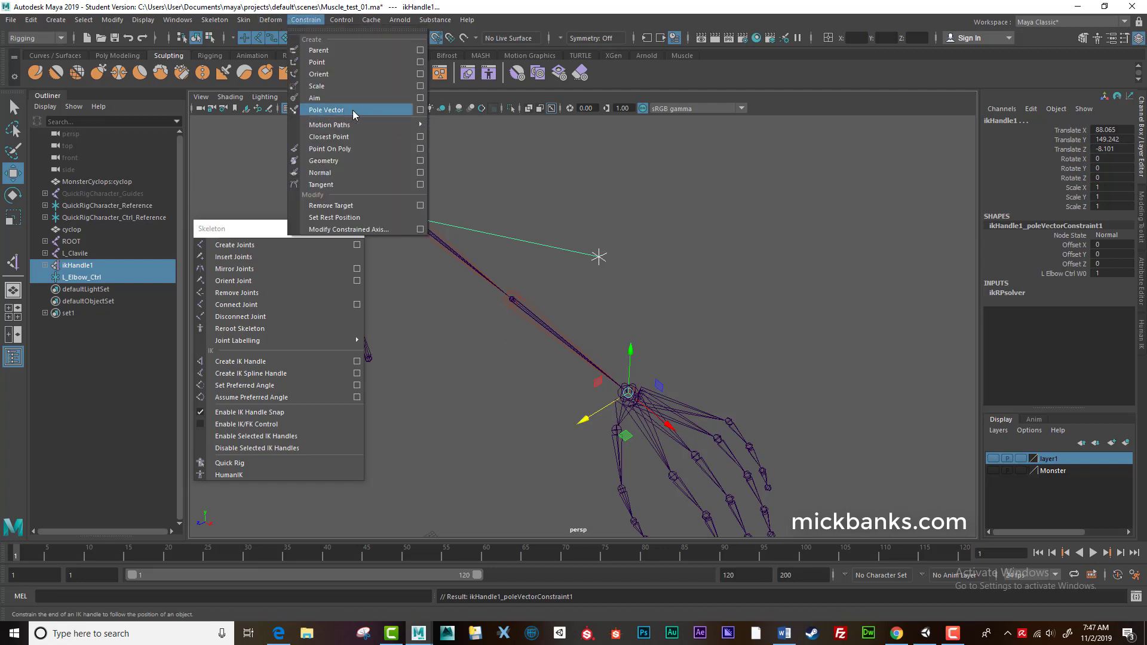
{"action": "left_click", "coordinate": [674, 214]}
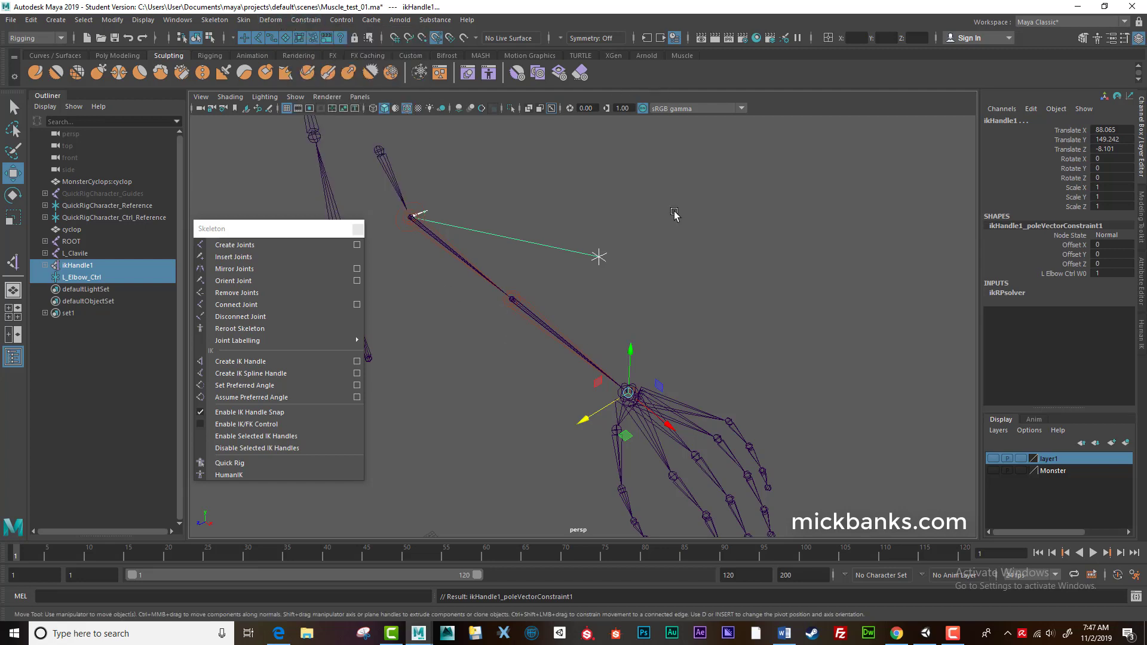
Test the elbow control by moving L_Elbow_Ctrl vertically, and undo the move.
{"action": "left_click", "coordinate": [600, 254]}
{"action": "left_click_drag", "start_coordinate": [595, 214], "coordinate": [392, 346]}
{"action": "key", "text": "ctrl+z"}
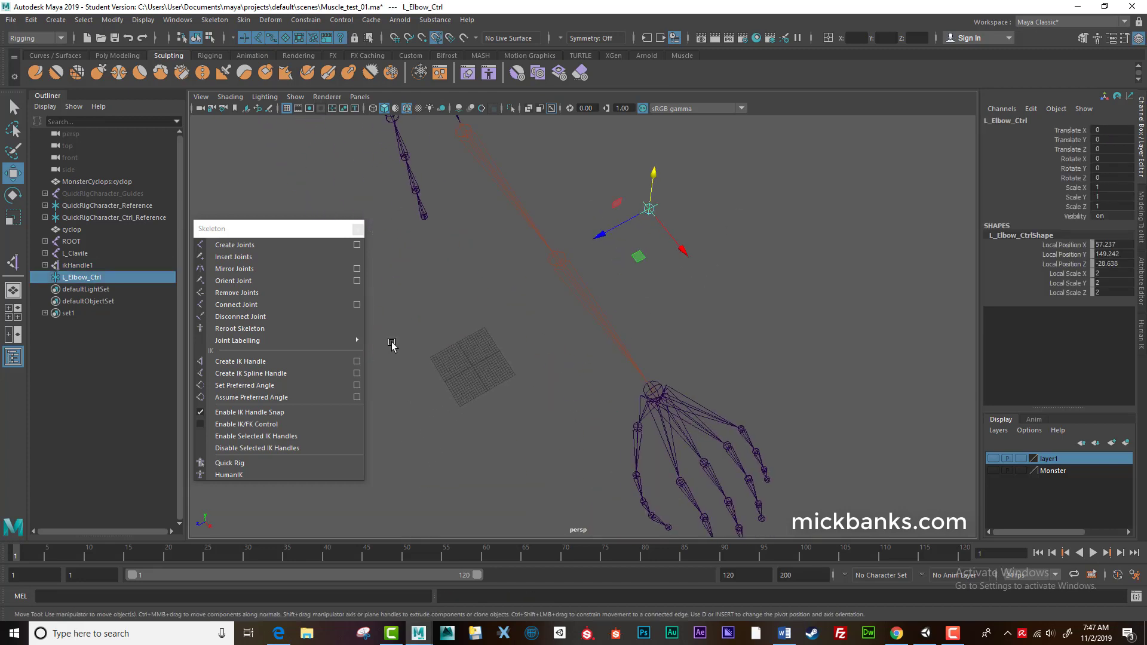
Bend the left arm by pulling ikHandle1 toward the body, and test raising L_Elbow_Ctrl, undoing only the raise.
{"action": "left_click", "coordinate": [87, 265]}
{"action": "left_click_drag", "start_coordinate": [681, 423], "coordinate": [562, 401]}
{"action": "left_click", "coordinate": [582, 292]}
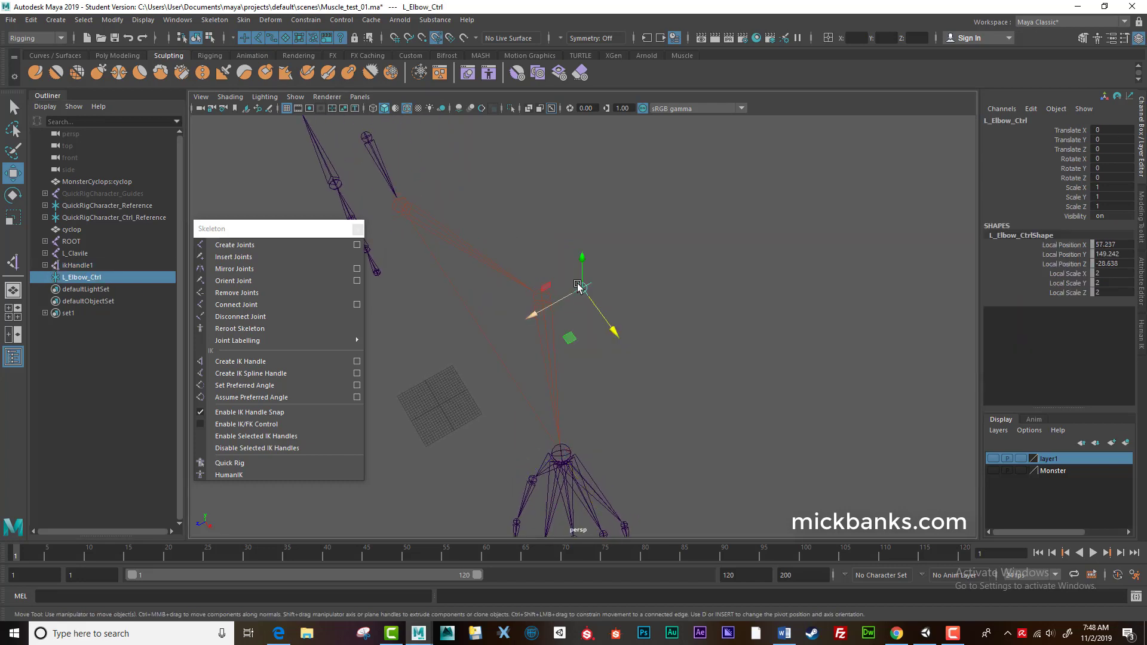
{"action": "left_click_drag", "start_coordinate": [583, 269], "coordinate": [590, 239]}
{"action": "key", "text": "ctrl+z"}
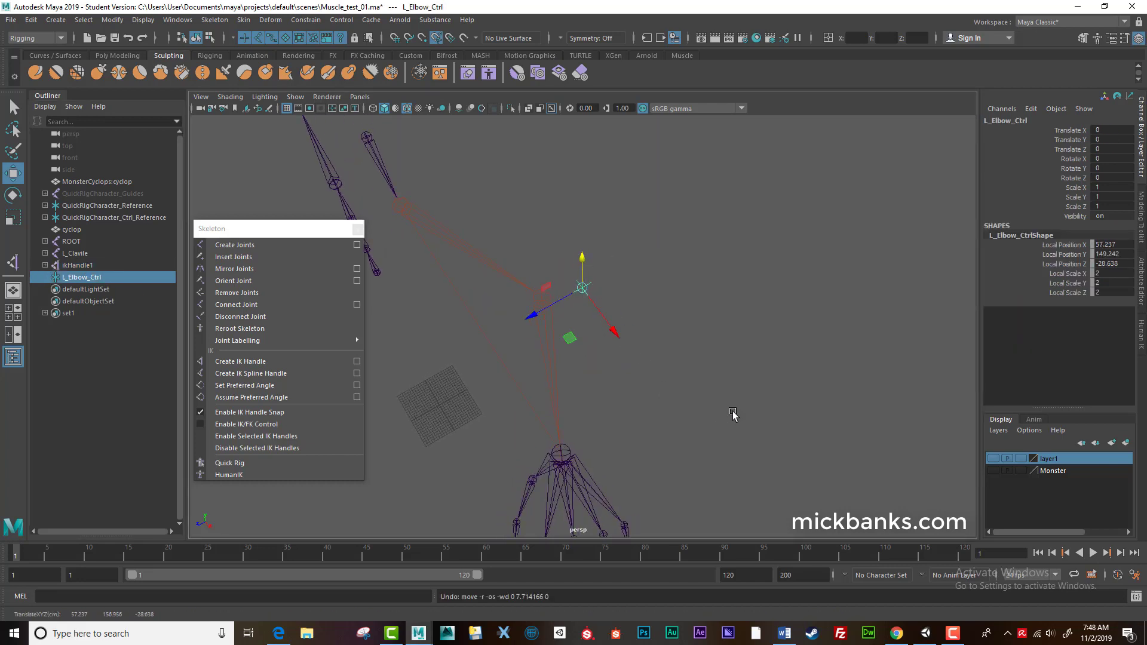
Undo the test bend of the left arm's ikHandle1 and close the floating Skeleton menu.
{"action": "right_click_drag", "start_coordinate": [730, 409], "coordinate": [666, 387], "text": "alt"}
{"action": "key", "text": "ctrl+z"}
{"action": "key", "text": "ctrl+z"}
{"action": "left_click_drag", "start_coordinate": [430, 441], "coordinate": [509, 388], "text": "alt"}
{"action": "left_click_drag", "start_coordinate": [288, 234], "coordinate": [284, 230]}
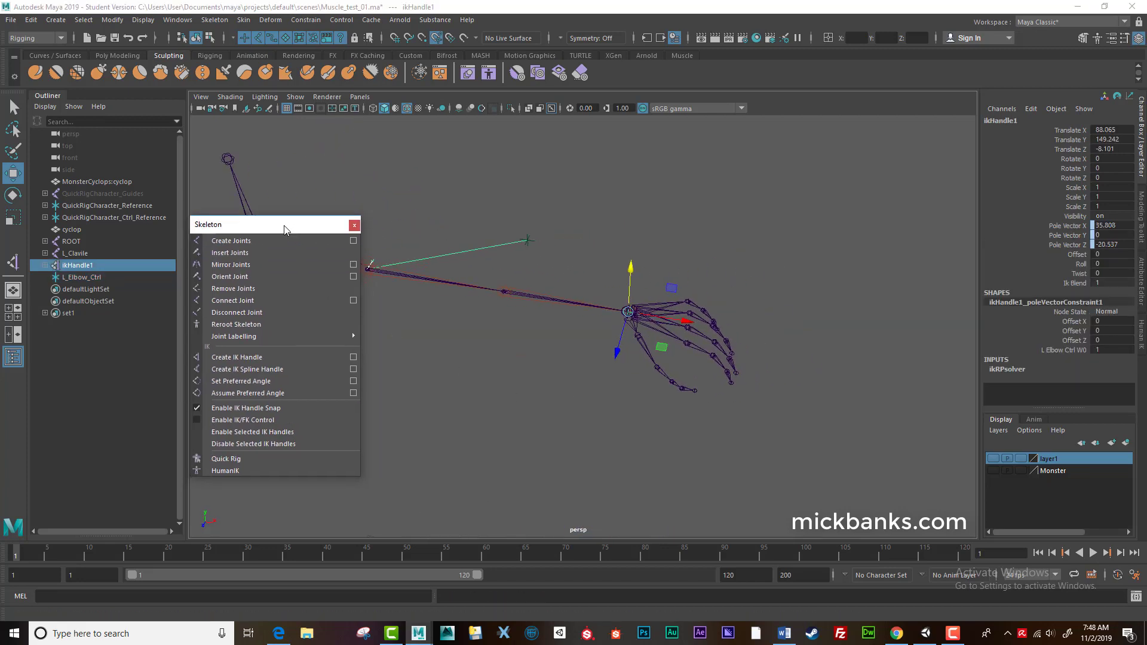
{"action": "left_click", "coordinate": [355, 226]}
Create a NURBS circle and scale it uniformly to about 9.52.
{"action": "left_click", "coordinate": [56, 21]}
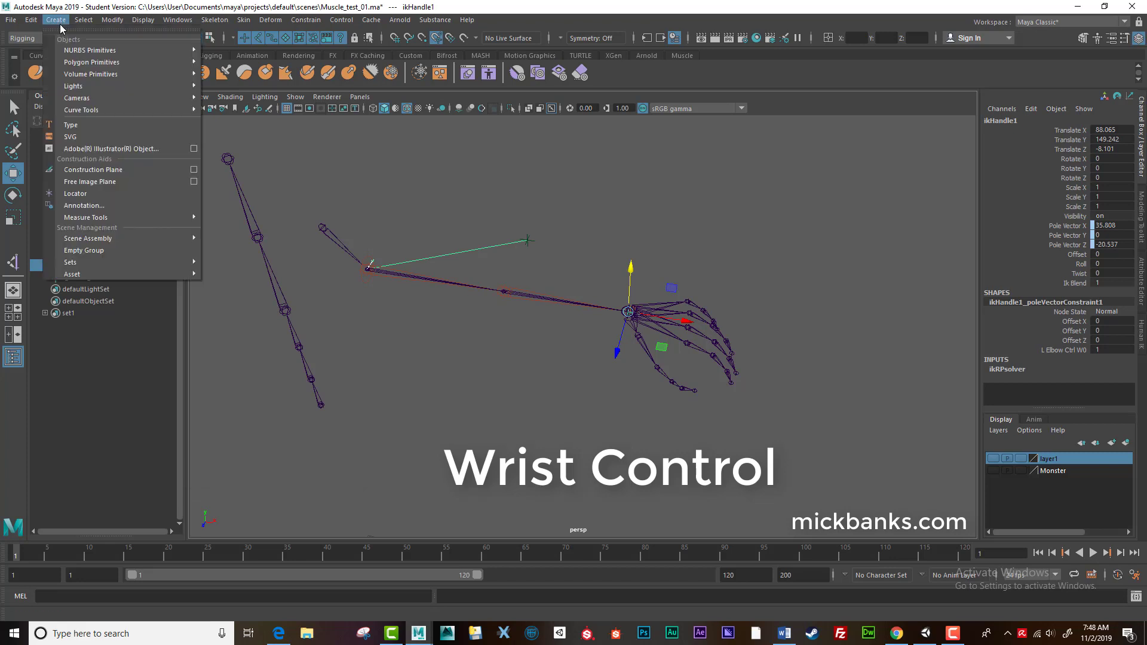
{"action": "mouse_move", "coordinate": [90, 50]}
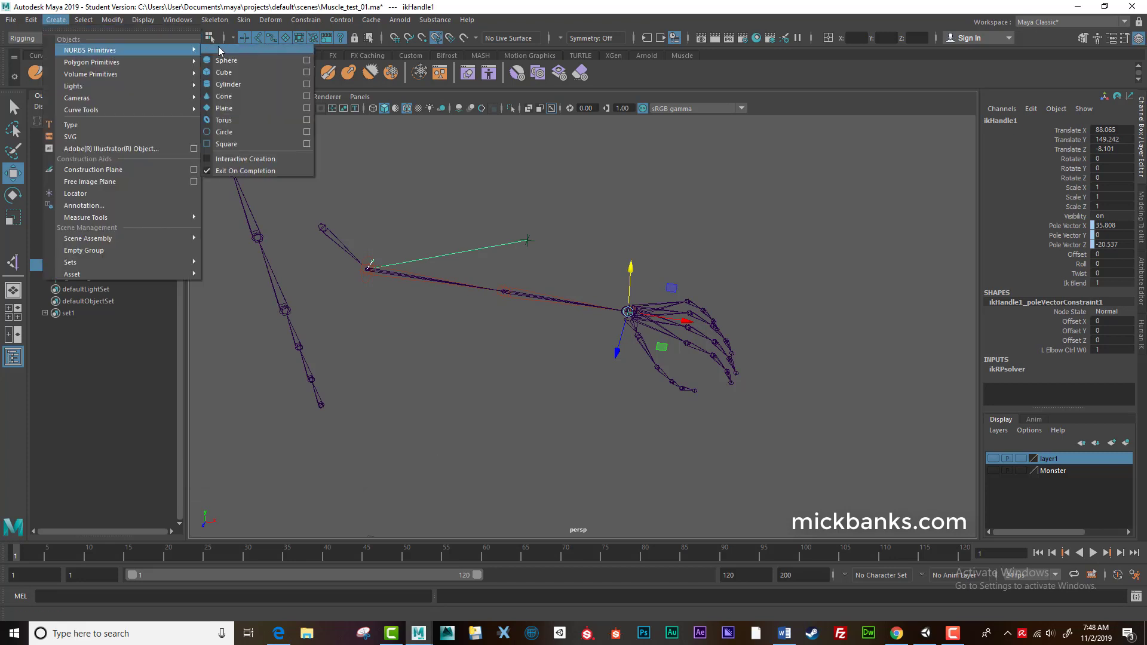
{"action": "left_click", "coordinate": [238, 132]}
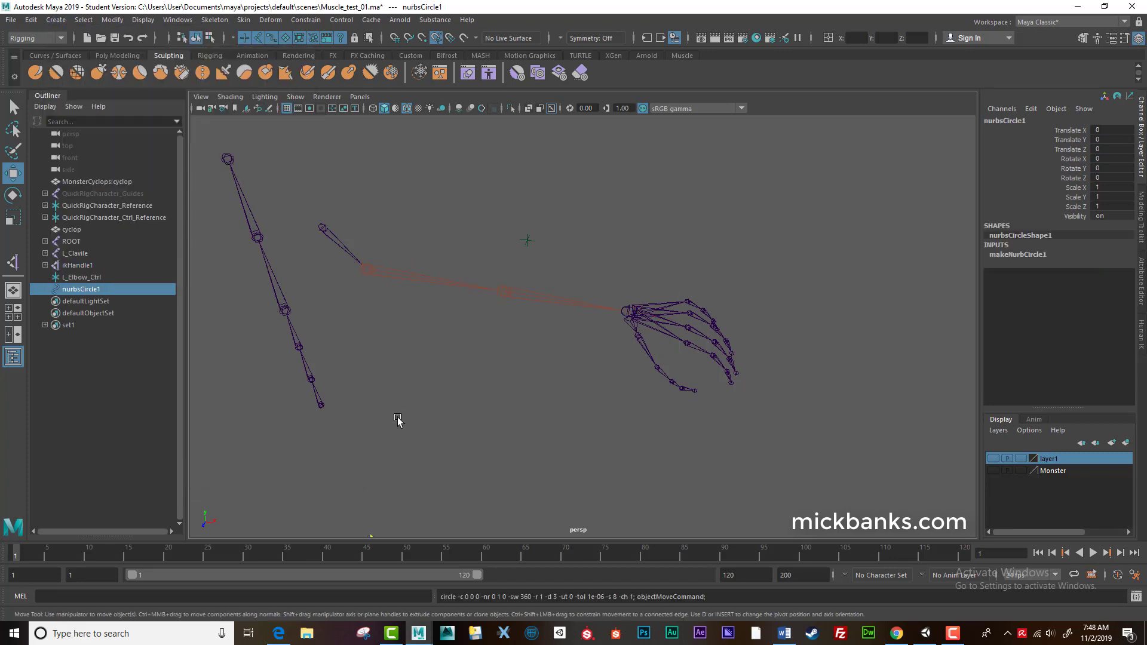
{"action": "scroll", "coordinate": [482, 453], "scroll_direction": "down", "scroll_amount": 5}
{"action": "key", "text": "r"}
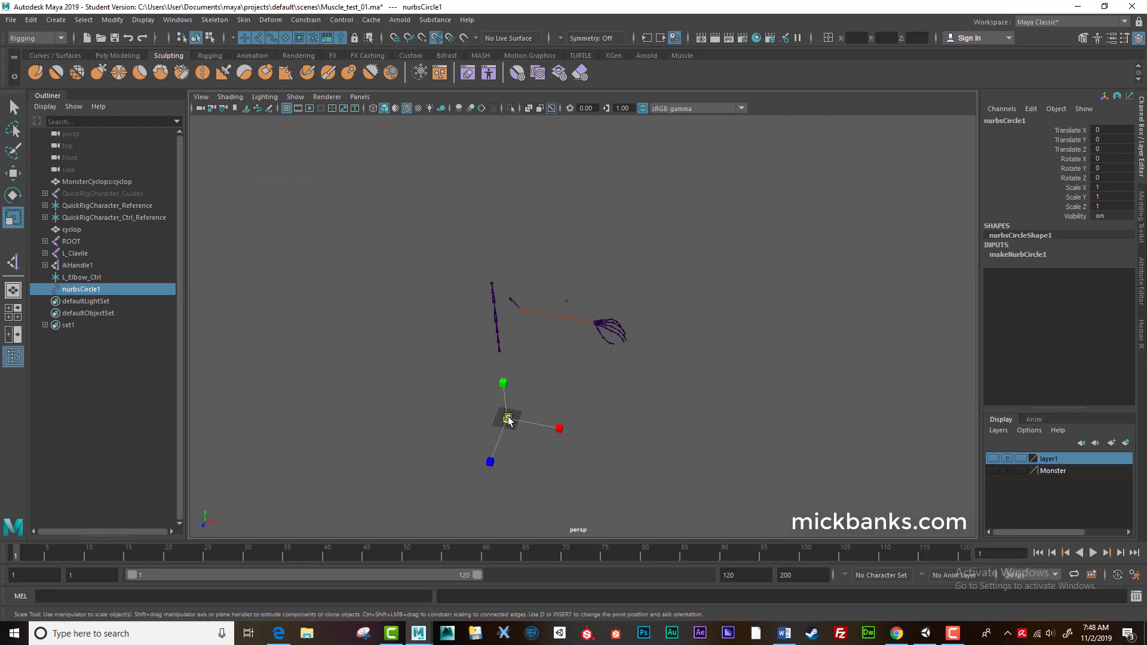
{"action": "left_click_drag", "start_coordinate": [508, 418], "coordinate": [515, 438]}
{"action": "key", "text": "w"}
{"action": "scroll", "coordinate": [508, 437], "scroll_direction": "up", "scroll_amount": 5}
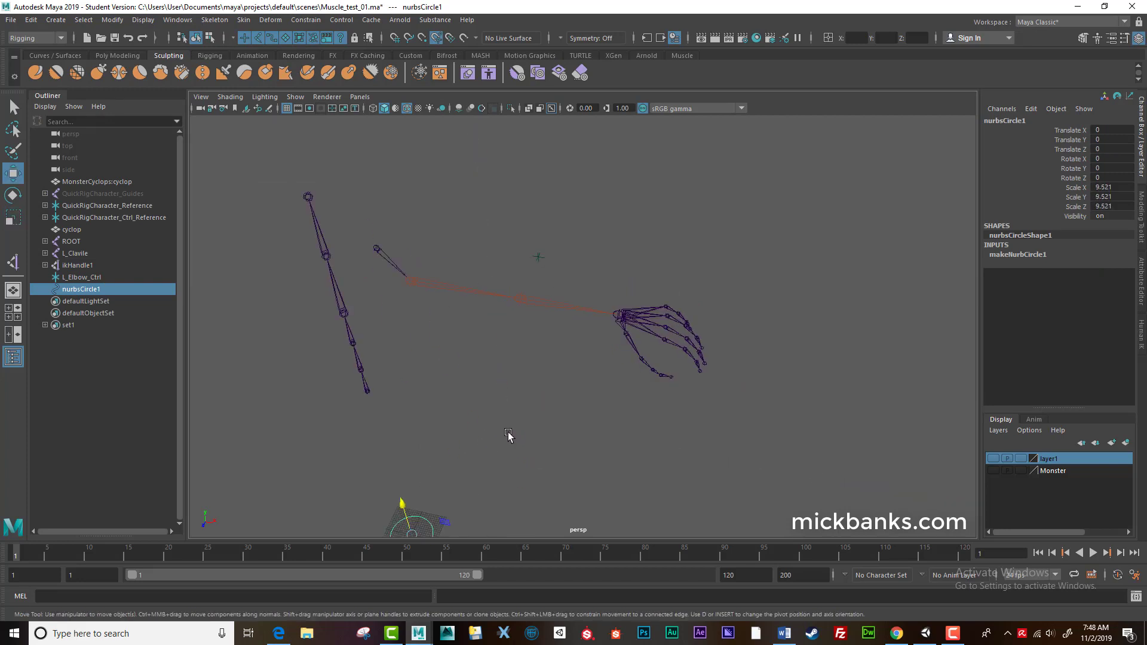
Snap the circle onto the left wrist joint and rotate it -90 degrees in Z.
{"action": "scroll", "coordinate": [508, 437], "scroll_direction": "down", "scroll_amount": 2}
{"action": "key", "text": "v"}
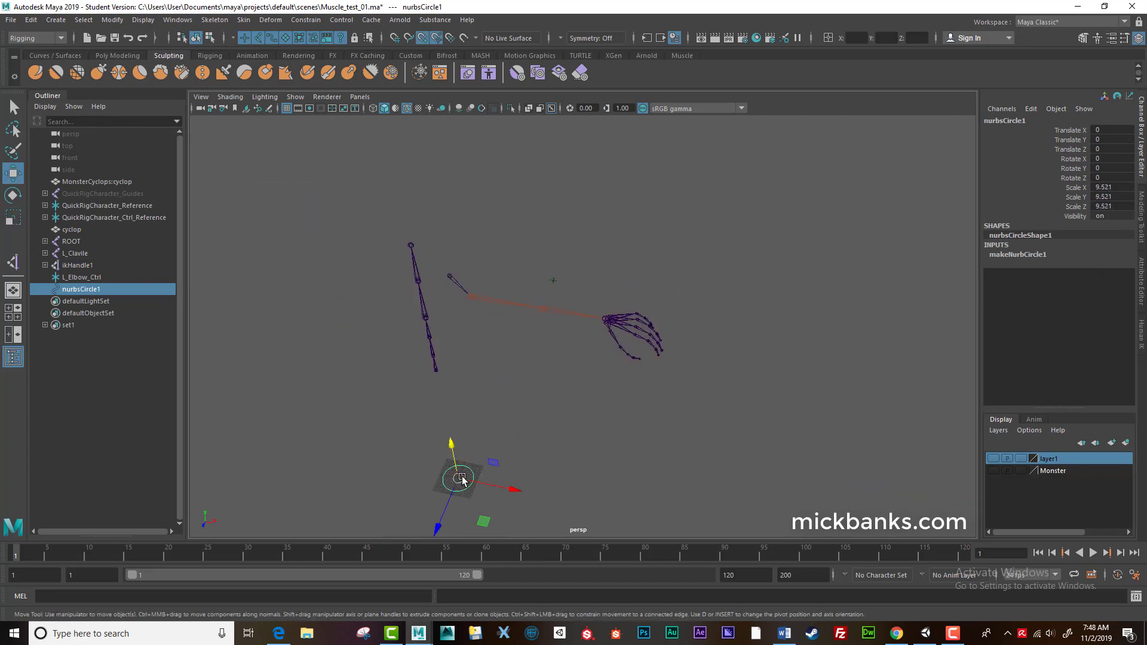
{"action": "left_click_drag", "start_coordinate": [462, 478], "coordinate": [595, 375]}
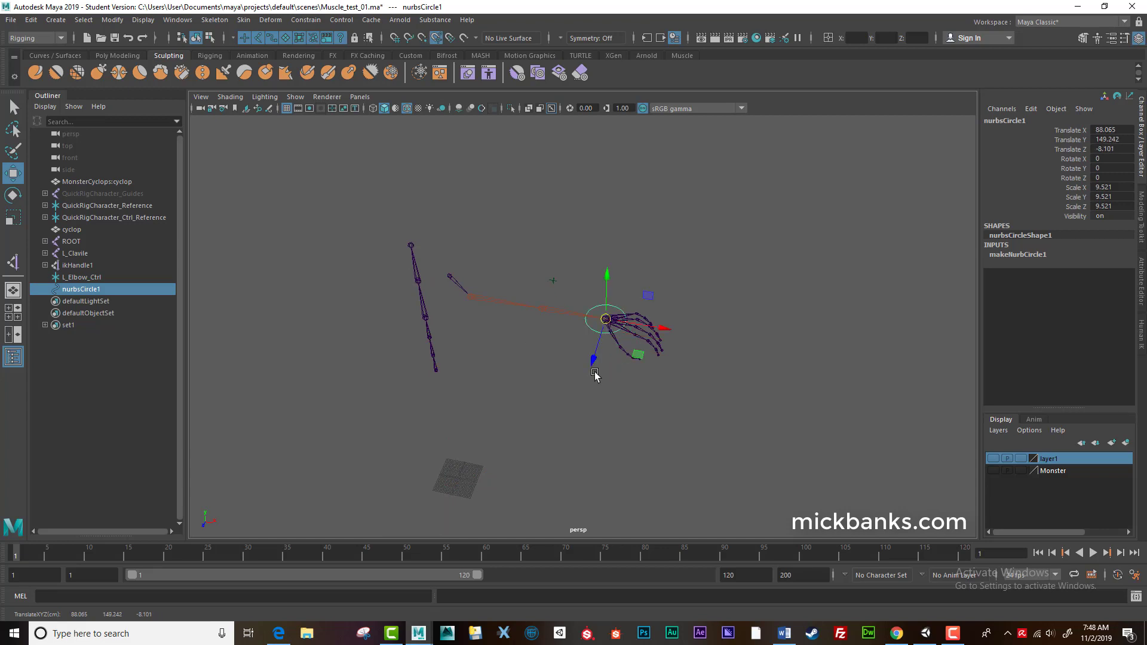
{"action": "key", "text": "e"}
{"action": "left_click_drag", "start_coordinate": [628, 299], "coordinate": [550, 351]}
{"action": "scroll", "coordinate": [597, 375], "scroll_direction": "up", "scroll_amount": 4}
{"action": "scroll", "coordinate": [586, 364], "scroll_direction": "up", "scroll_amount": 3}
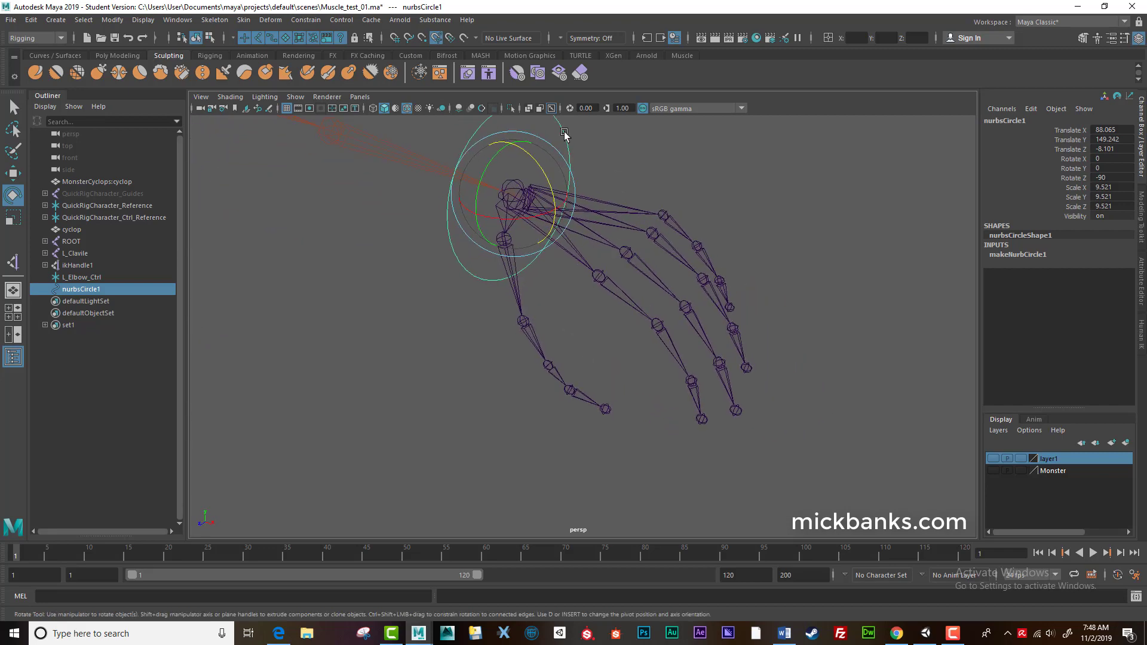
Reshape the wrist circle into a rounded triangular outline by moving its control vertices, and return to selecting the whole curve.
{"action": "right_click_drag", "start_coordinate": [564, 133], "coordinate": [509, 139]}
{"action": "scroll", "coordinate": [418, 273], "scroll_direction": "down", "scroll_amount": 2}
{"action": "left_click_drag", "start_coordinate": [424, 282], "coordinate": [565, 263], "text": "alt"}
{"action": "key", "text": "w"}
{"action": "right_click", "coordinate": [537, 254]}
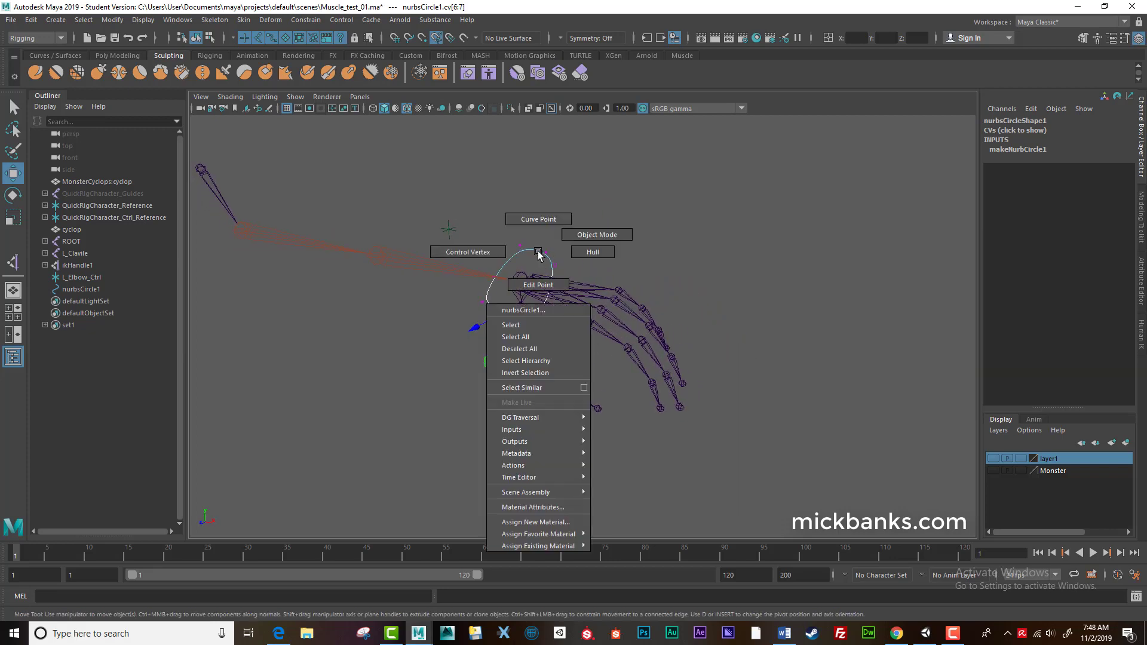
{"action": "left_click", "coordinate": [511, 325]}
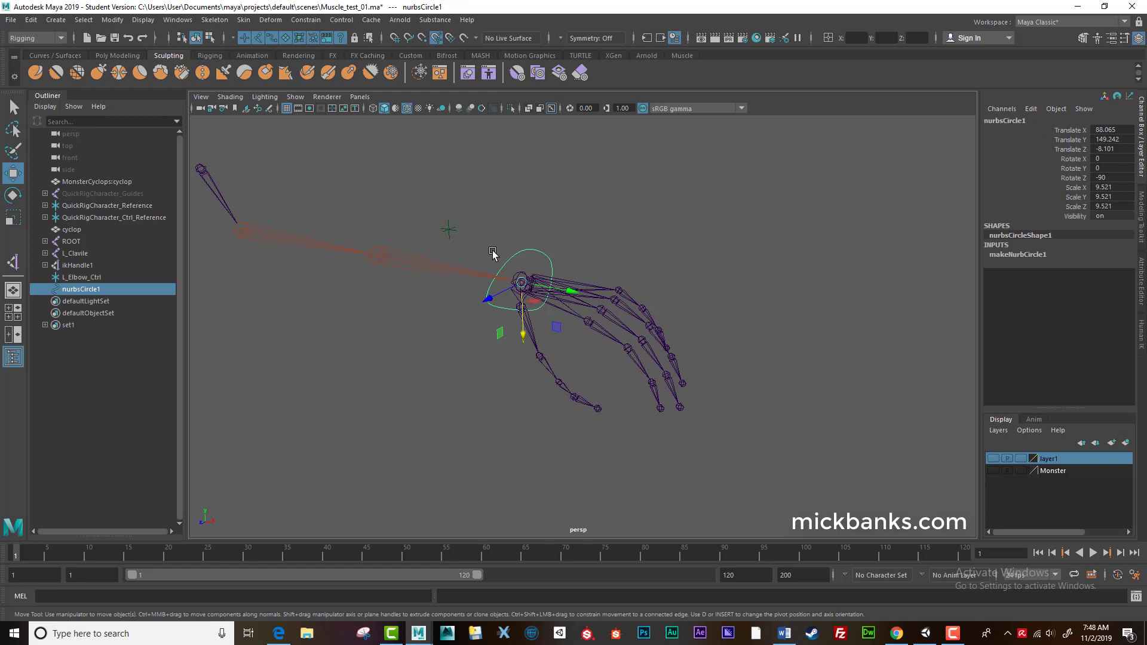
Freeze the wrist circle's transformations and rename it L_Wrist_Ctrl.
{"action": "left_click", "coordinate": [112, 20]}
{"action": "left_click", "coordinate": [138, 74]}
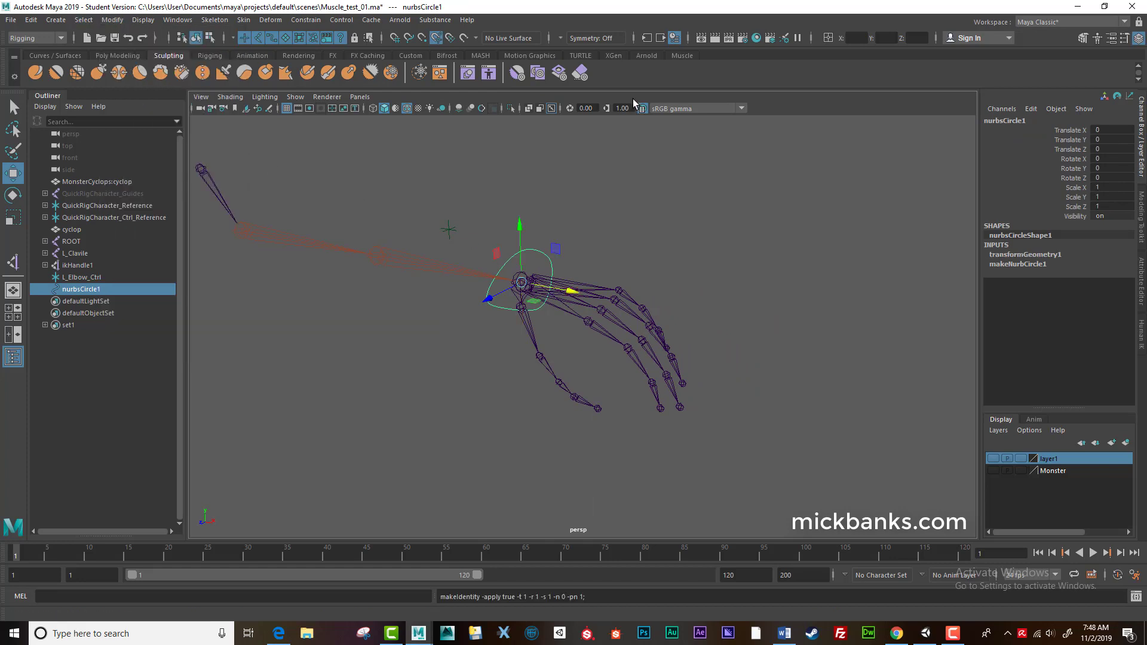
{"action": "double_click", "coordinate": [1027, 123]}
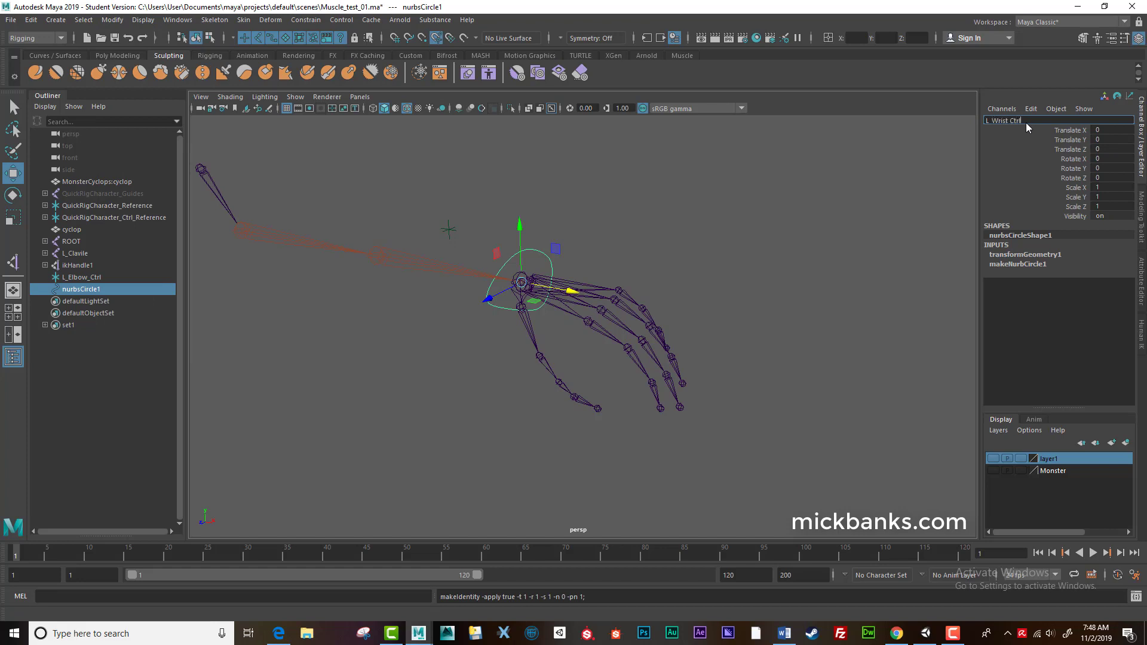
{"action": "key", "text": "Return"}
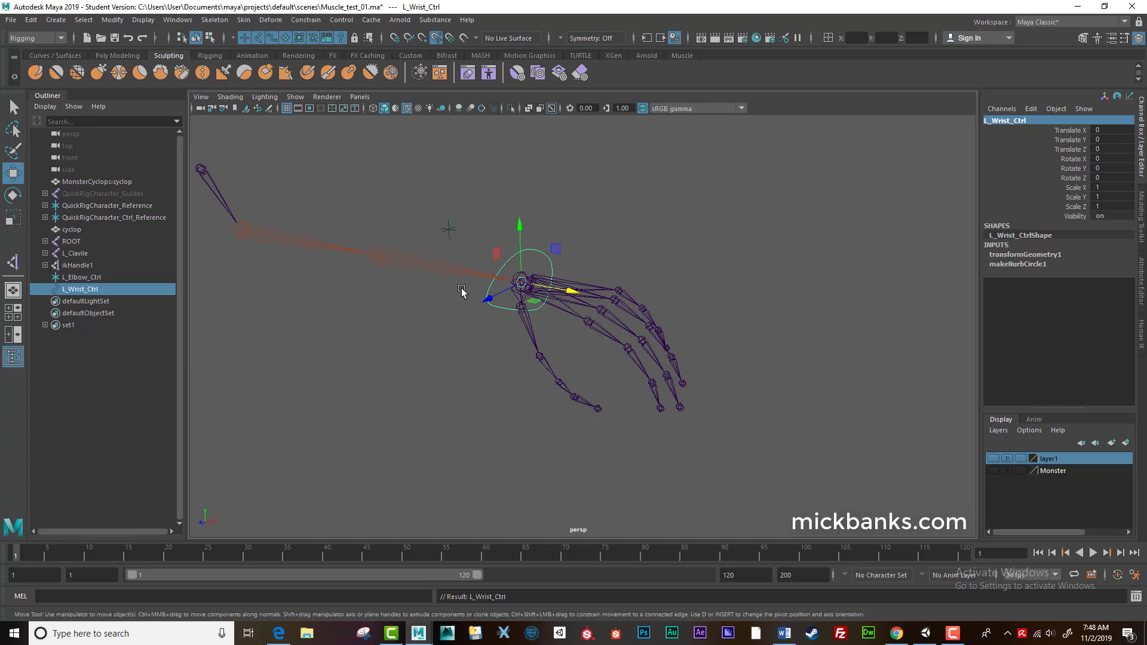
Parent ikHandle1 under the L_Wrist_Ctrl curve.
{"action": "scroll", "coordinate": [505, 300], "scroll_direction": "up", "scroll_amount": 10}
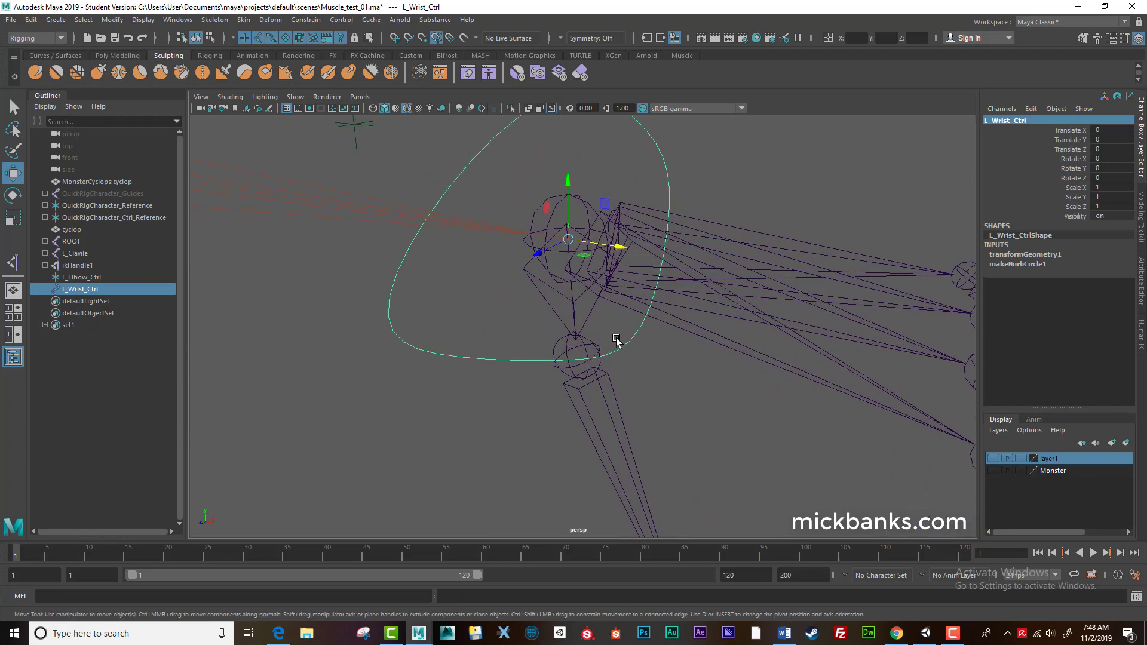
{"action": "left_click", "coordinate": [540, 258]}
{"action": "left_click", "coordinate": [580, 241]}
{"action": "scroll", "coordinate": [572, 275], "scroll_direction": "down", "scroll_amount": 4}
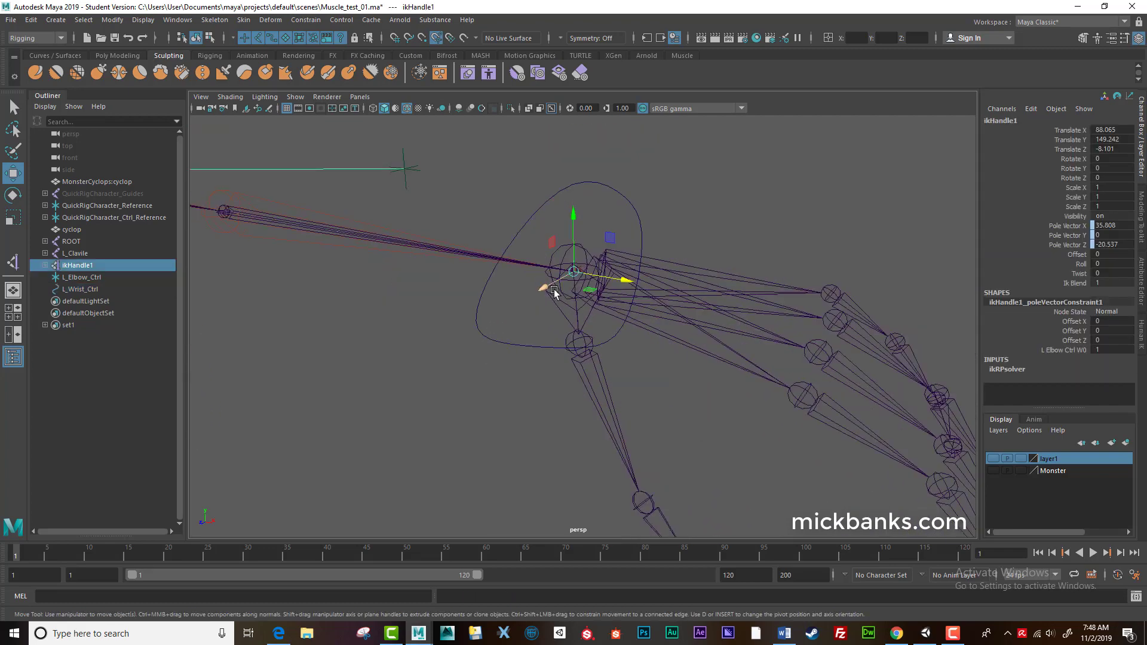
{"action": "left_click", "coordinate": [429, 306]}
{"action": "left_click", "coordinate": [78, 266]}
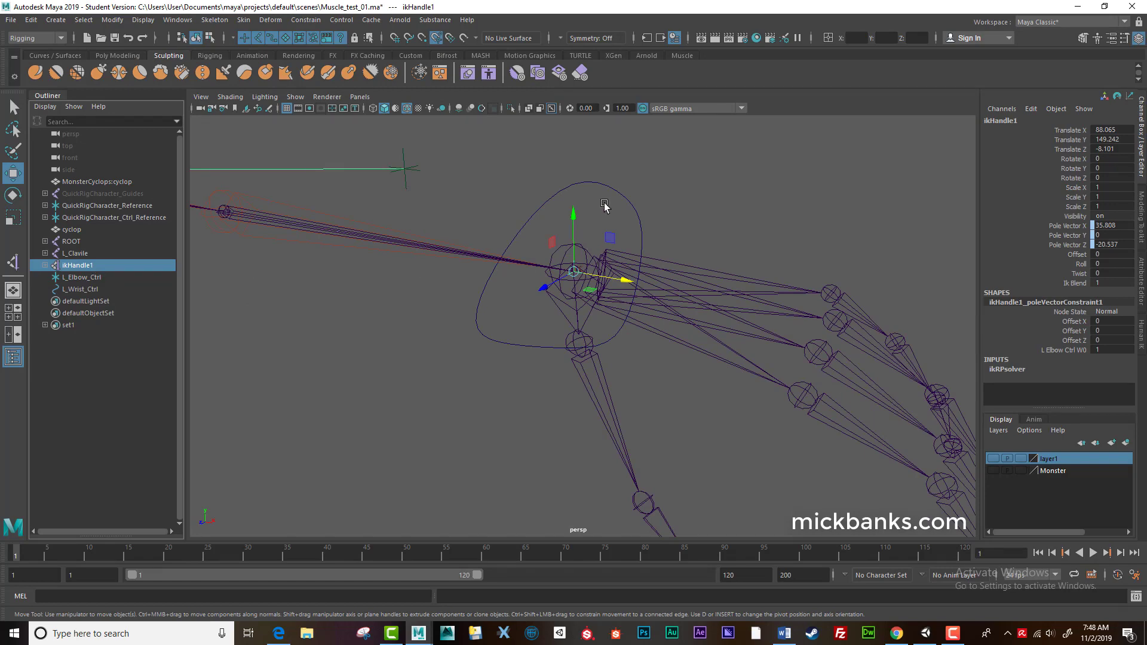
{"action": "left_click", "coordinate": [618, 191], "text": "shift"}
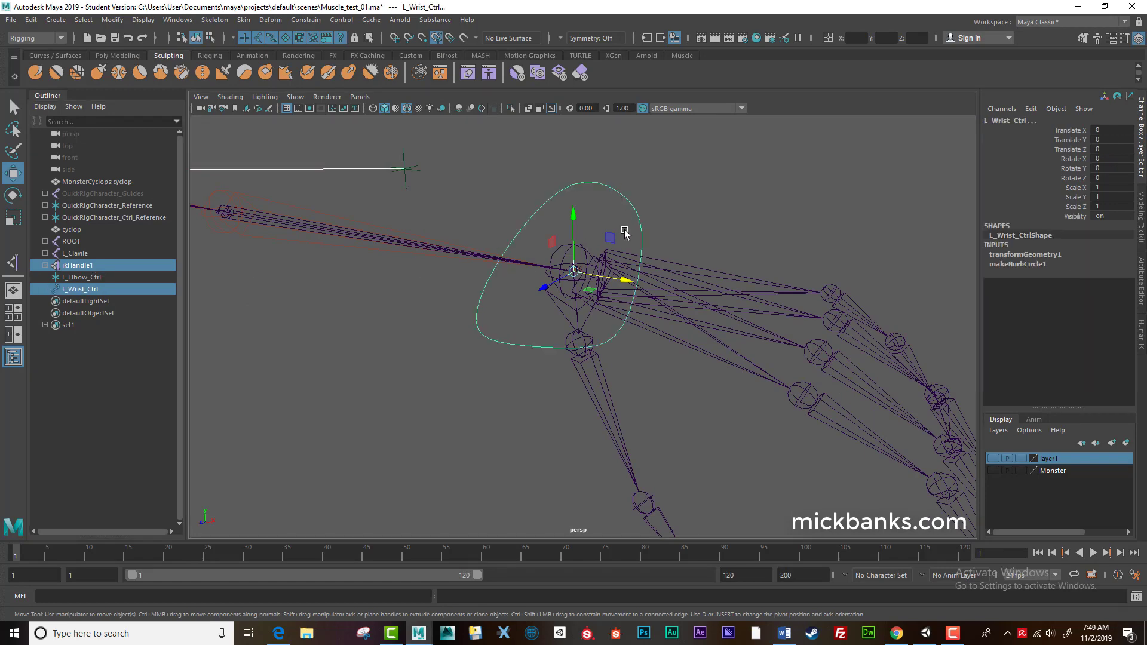
{"action": "key", "text": "p"}
Orient-constrain the left wrist joint, joint10, to L_Wrist_Ctrl with Maintain offset enabled on all axes.
{"action": "middle_click_drag", "start_coordinate": [517, 355], "coordinate": [510, 376], "text": "alt"}
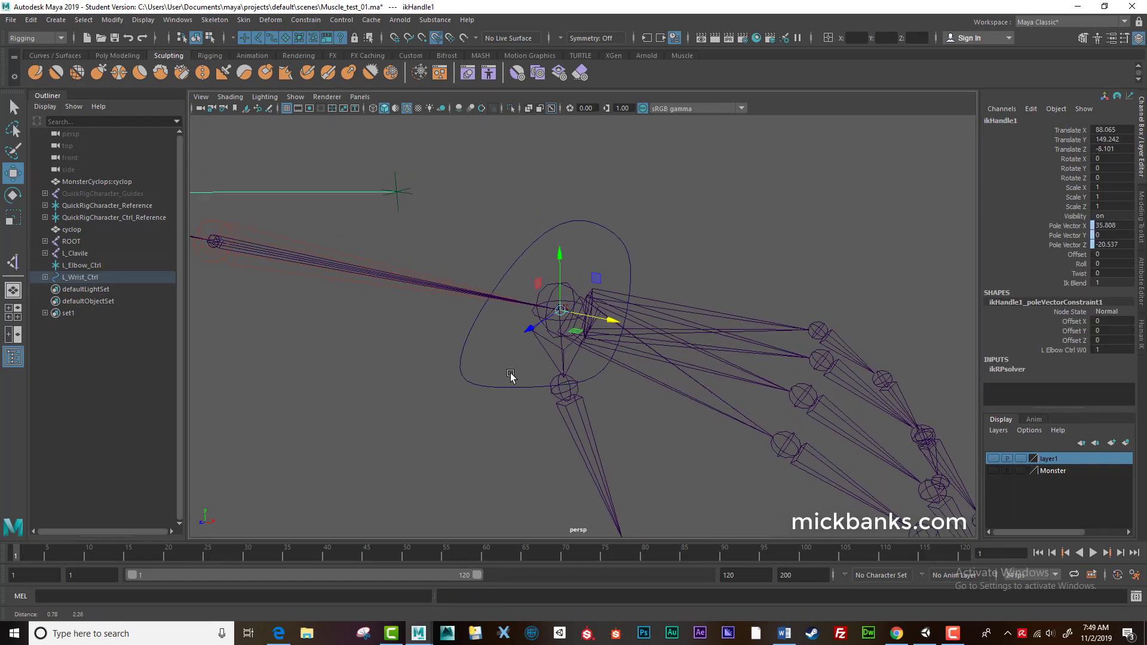
{"action": "right_click_drag", "start_coordinate": [511, 376], "coordinate": [565, 339], "text": "alt"}
{"action": "left_click", "coordinate": [566, 274]}
{"action": "left_click_drag", "start_coordinate": [565, 274], "coordinate": [567, 306], "text": "alt"}
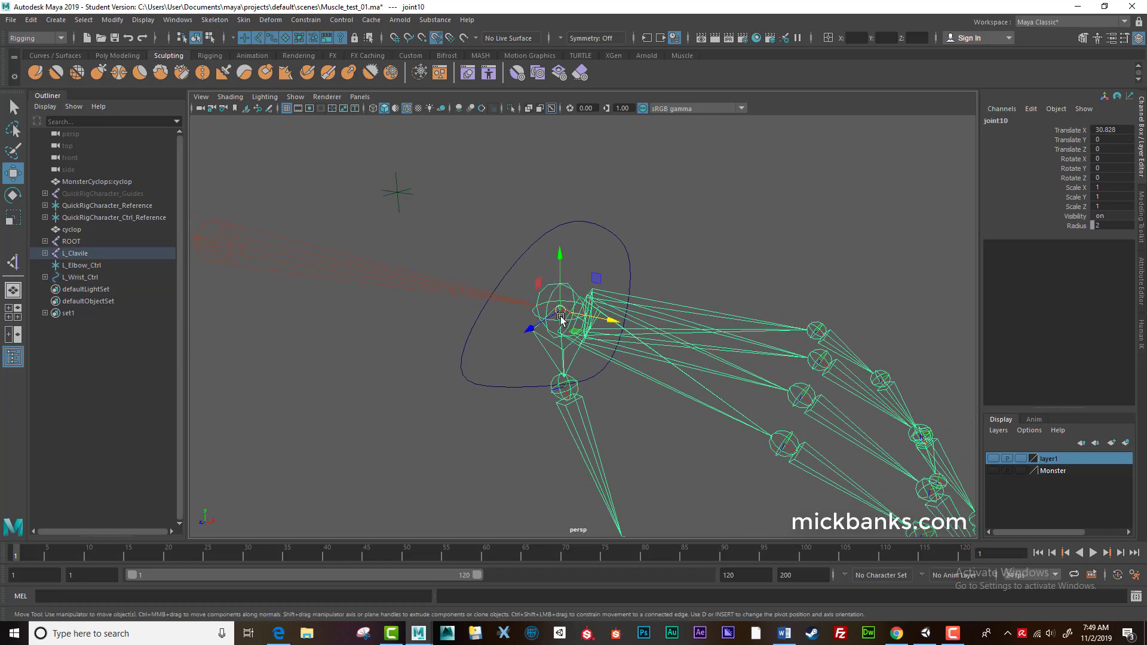
{"action": "left_click", "coordinate": [605, 230]}
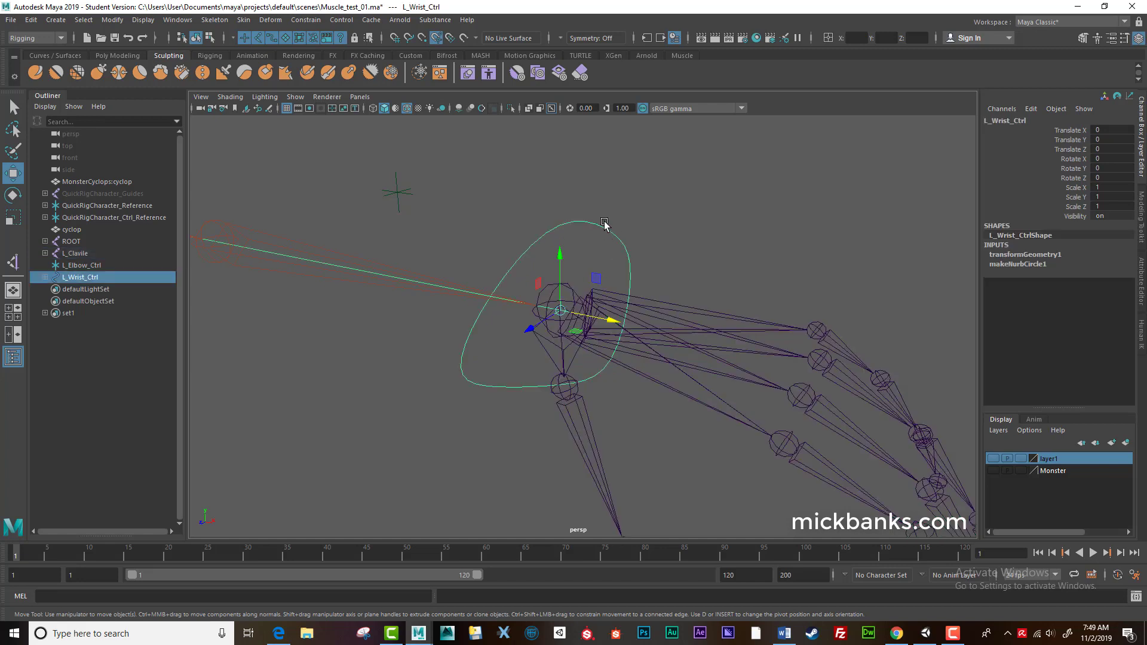
{"action": "left_click", "coordinate": [572, 290]}
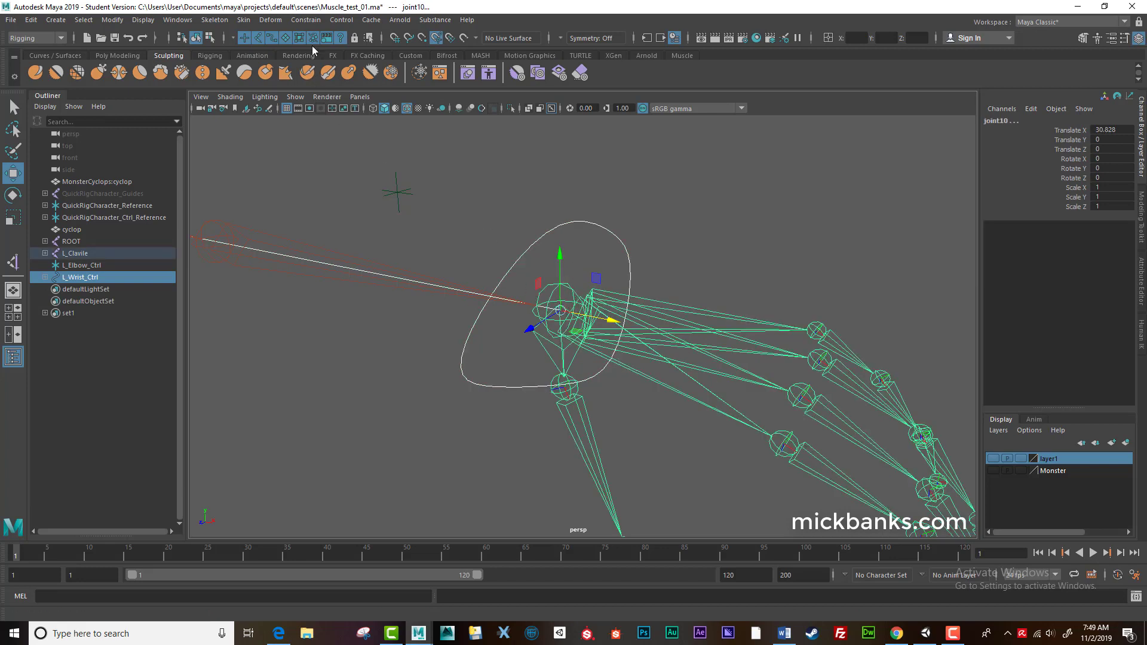
{"action": "left_click", "coordinate": [304, 21]}
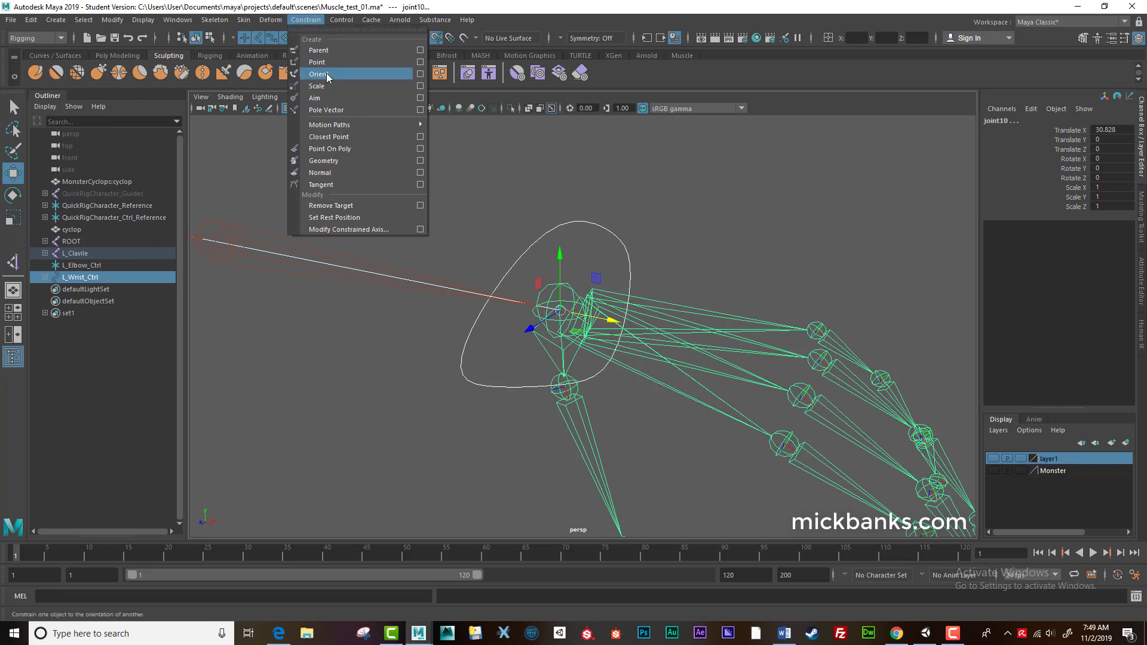
{"action": "left_click", "coordinate": [420, 74]}
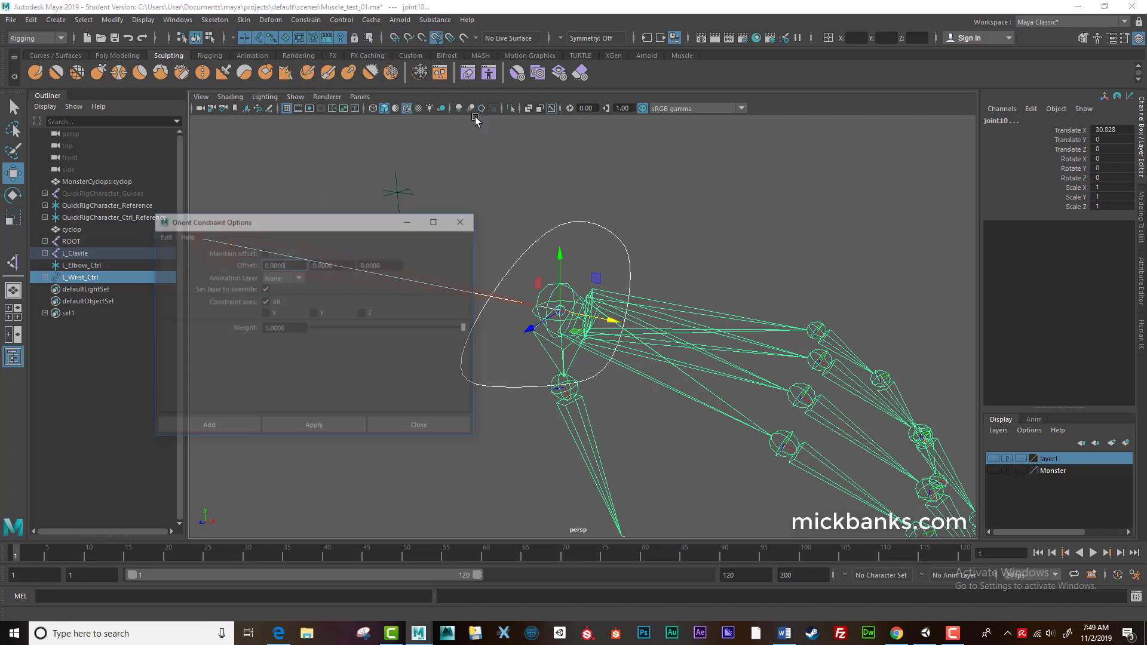
{"action": "left_click", "coordinate": [265, 253]}
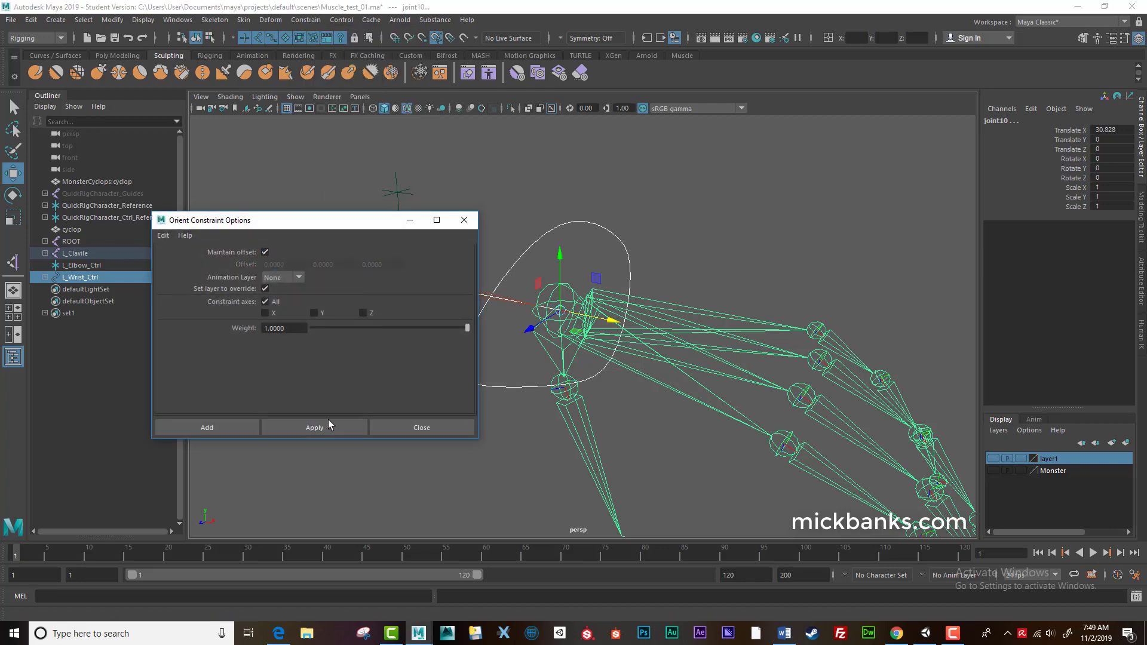
{"action": "left_click", "coordinate": [239, 428]}
Test the wrist control by rotating L_Wrist_Ctrl about -10.4 degrees in Z, and undo the rotation.
{"action": "left_click", "coordinate": [551, 217]}
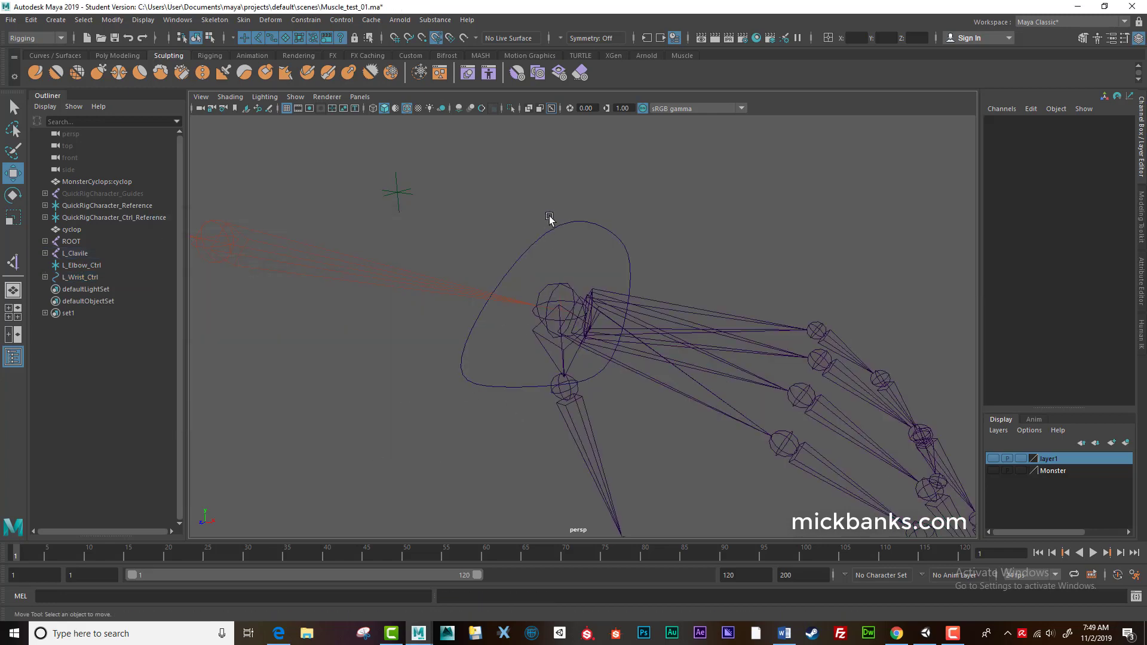
{"action": "left_click_drag", "start_coordinate": [550, 217], "coordinate": [607, 290]}
{"action": "scroll", "coordinate": [553, 311], "scroll_direction": "down", "scroll_amount": 3}
{"action": "key", "text": "e"}
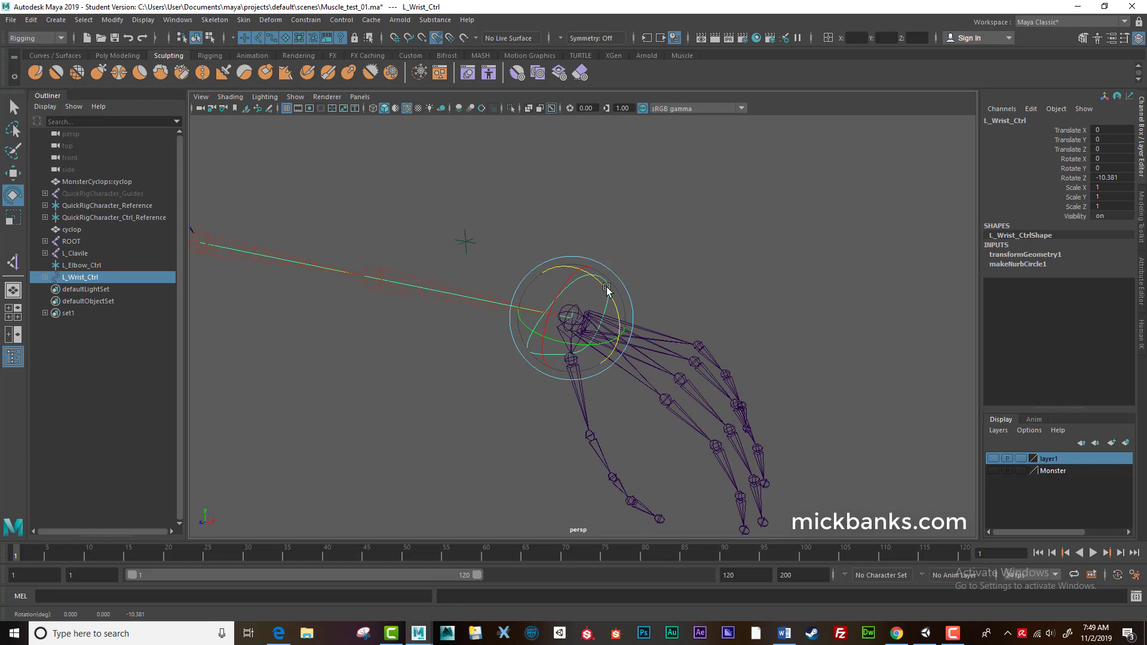
{"action": "key", "text": "ctrl+z"}
Test the arm rig by moving L_Wrist_Ctrl toward the body and shifting L_Elbow_Ctrl behind the elbow.
{"action": "right_click_drag", "start_coordinate": [712, 364], "coordinate": [481, 379], "text": "alt"}
{"action": "left_click_drag", "start_coordinate": [482, 379], "coordinate": [471, 382], "text": "alt"}
{"action": "key", "text": "w"}
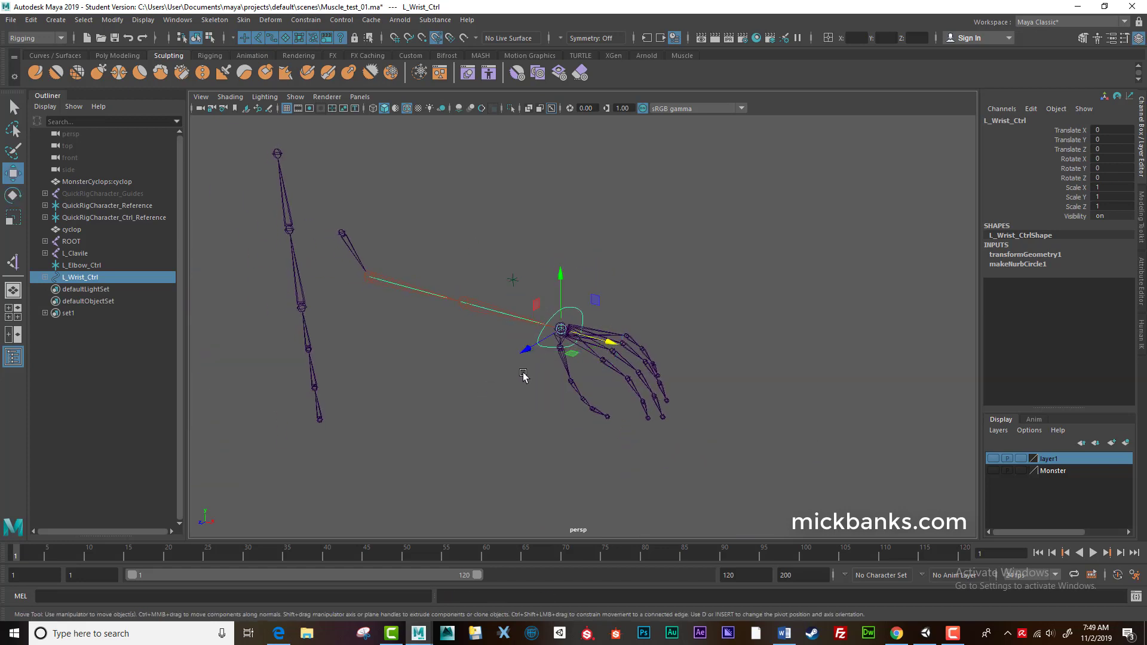
{"action": "left_click_drag", "start_coordinate": [467, 341], "coordinate": [479, 375], "text": "alt"}
{"action": "left_click_drag", "start_coordinate": [575, 378], "coordinate": [411, 399]}
{"action": "key", "text": "e"}
{"action": "left_click", "coordinate": [518, 302]}
{"action": "key", "text": "w"}
{"action": "mouse_move", "coordinate": [514, 255]}
{"action": "left_mouse_down"}
{"action": "mouse_move", "coordinate": [502, 216]}
{"action": "mouse_move", "coordinate": [500, 237]}
{"action": "left_mouse_up"}
{"action": "left_click_drag", "start_coordinate": [615, 326], "coordinate": [461, 341], "text": "alt"}
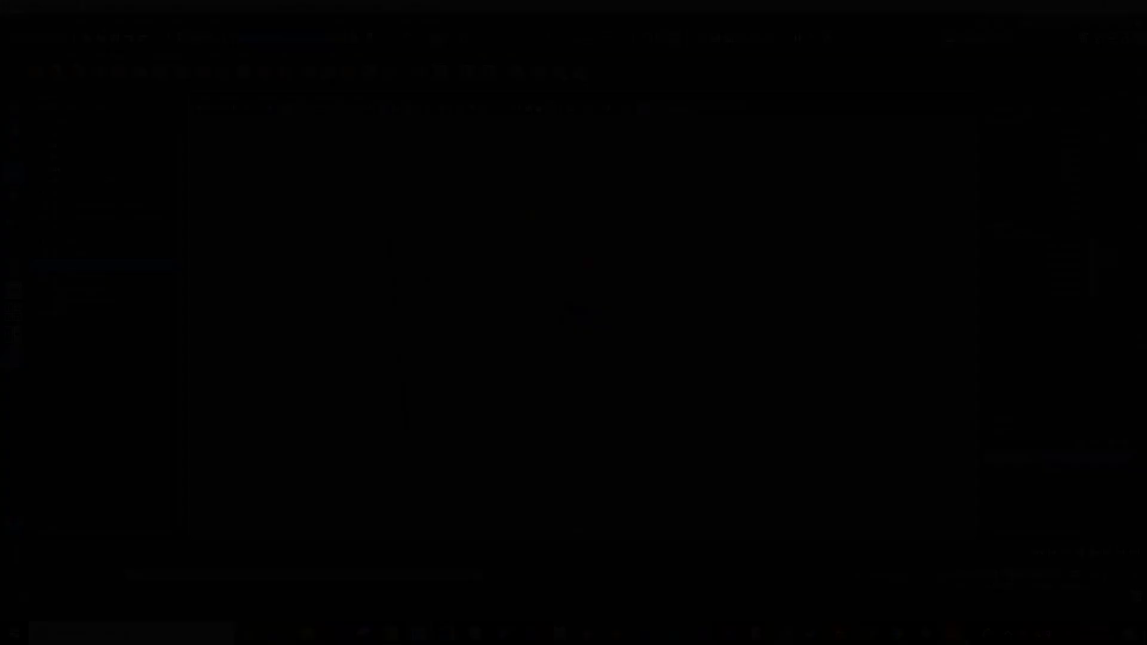